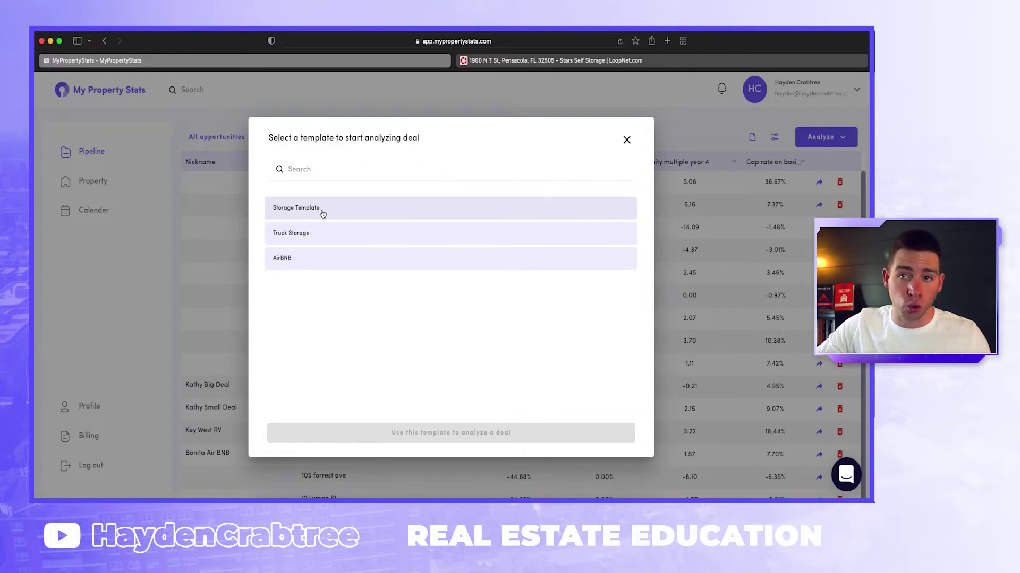
Start a new deal analysis from the Storage Template, expand its loan information, and review the loan and improvements sections.
left_click(322, 213)
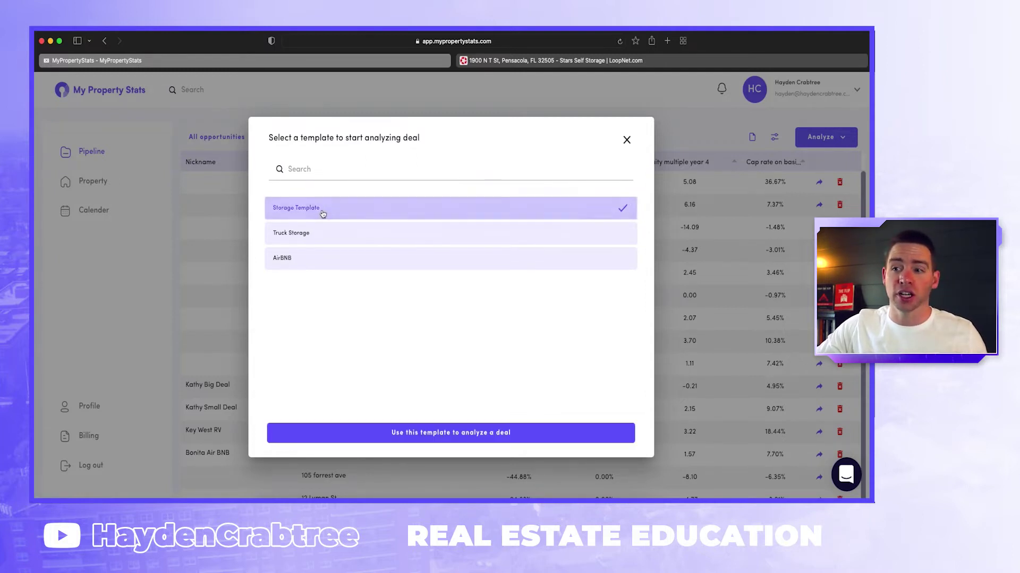
left_click(453, 433)
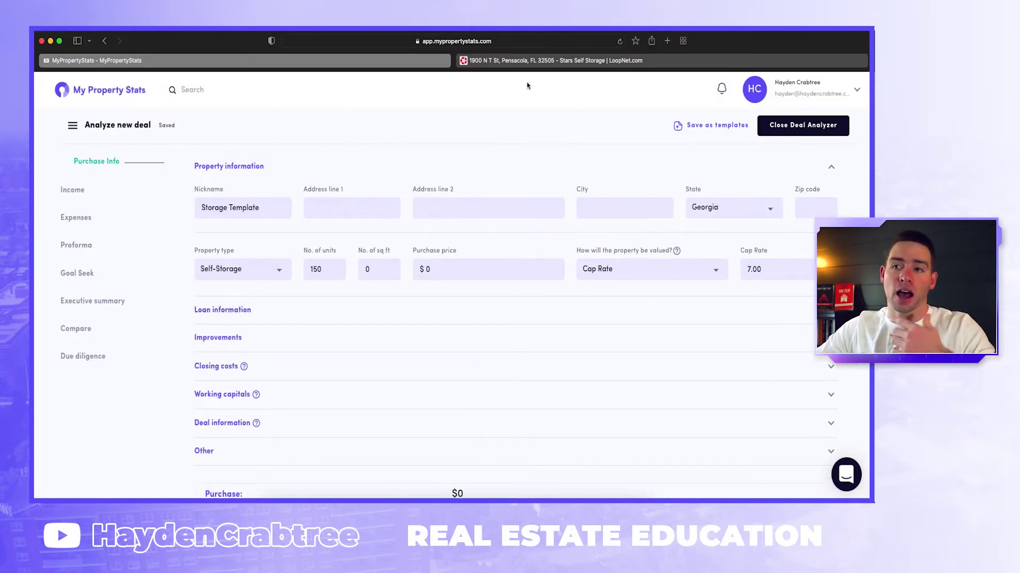
left_click(512, 312)
scroll(491, 352, "down", 2)
scroll(491, 352, "down", 1)
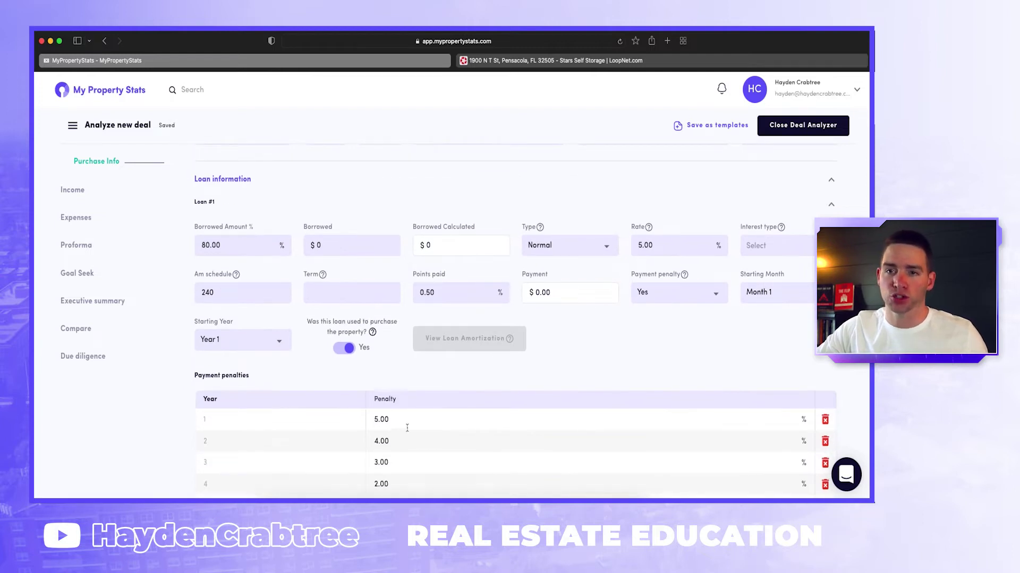
scroll(445, 429, "down", 5)
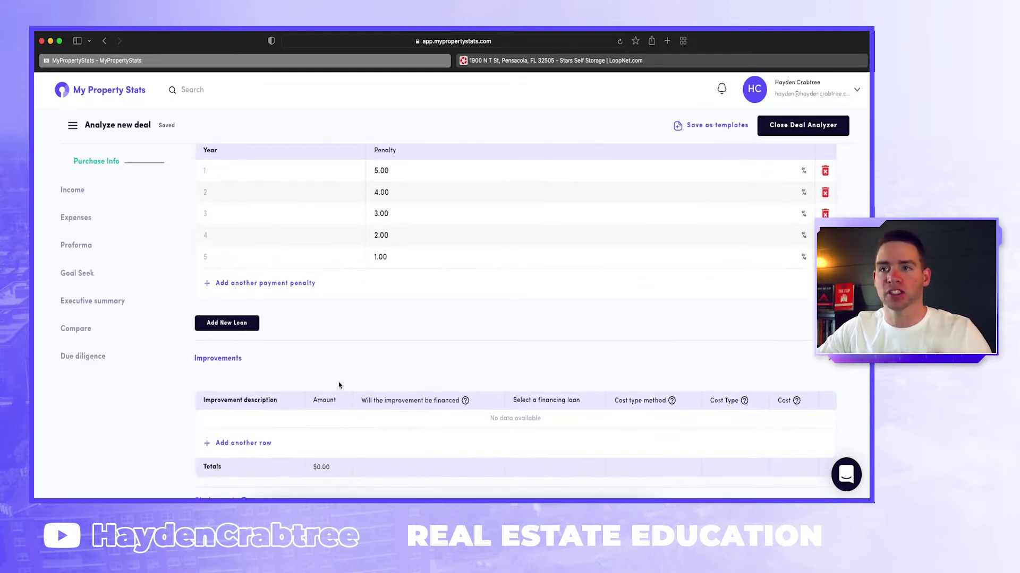
scroll(340, 385, "up", 10)
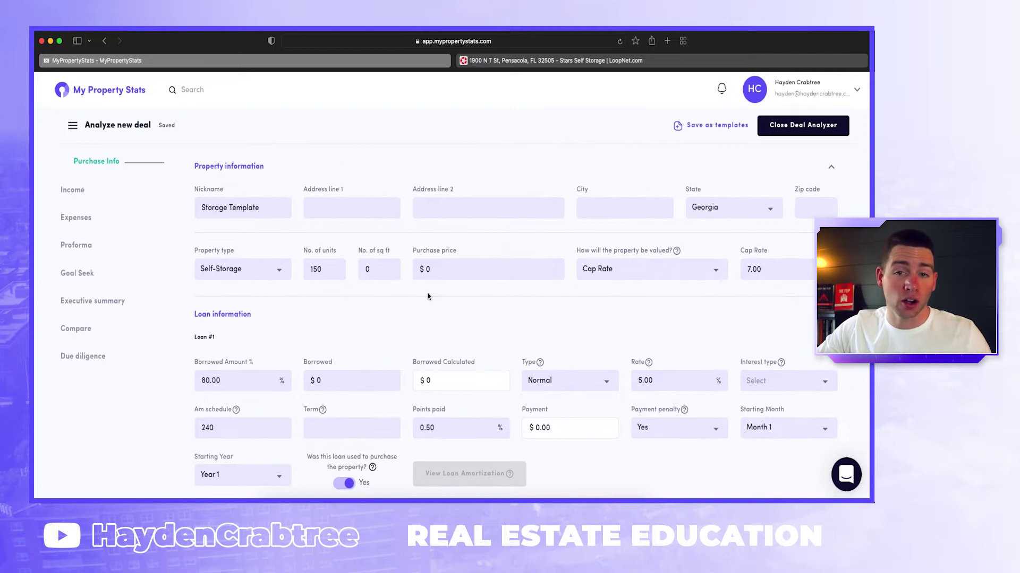
Switch to the LoopNet listing for Stars Self Storage and review its photos, investment highlights and executive summary.
left_click(502, 61)
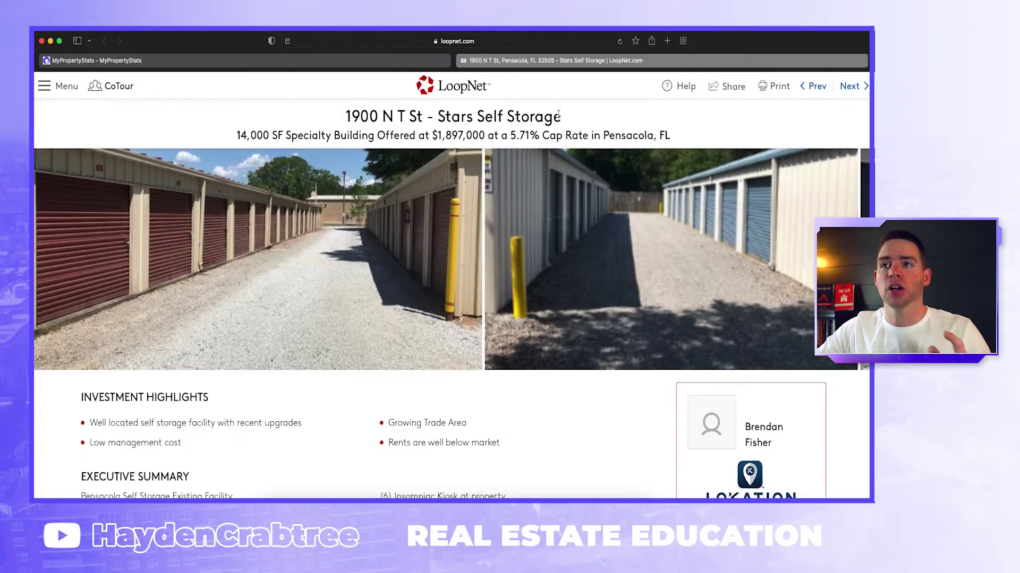
scroll(536, 275, "up", 1)
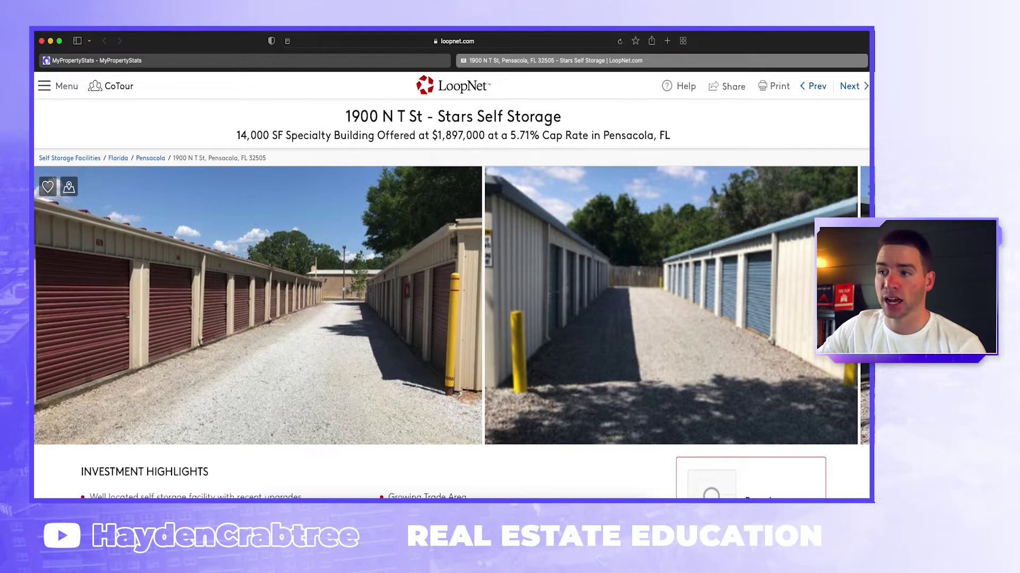
scroll(350, 326, "right", 5)
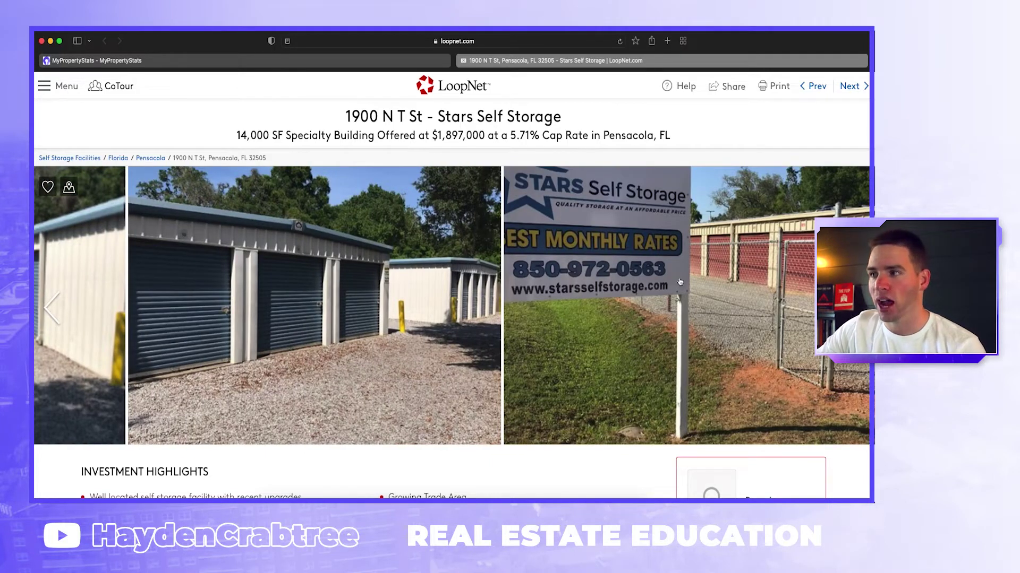
scroll(117, 304, "left", 5)
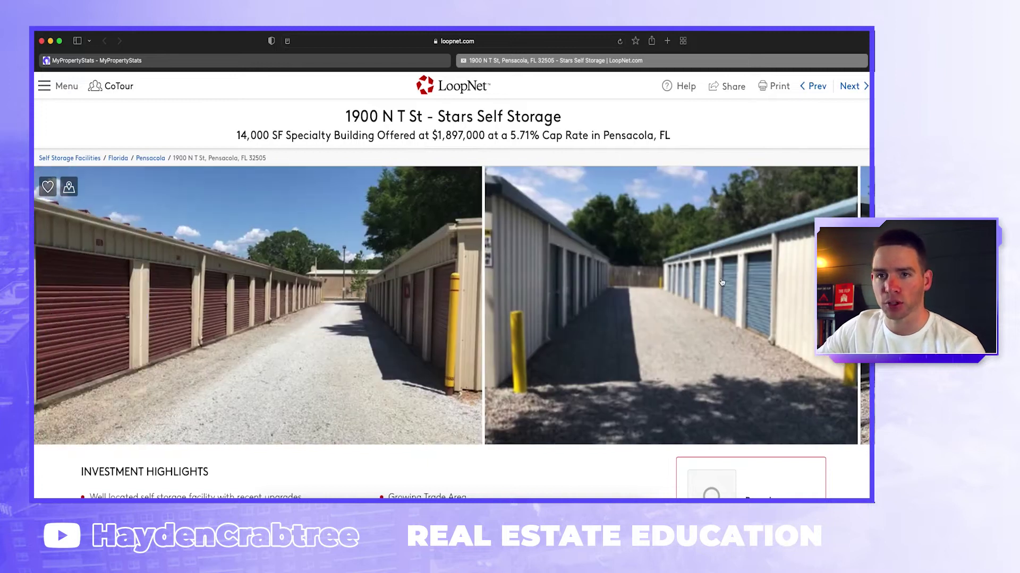
scroll(634, 341, "down", 5)
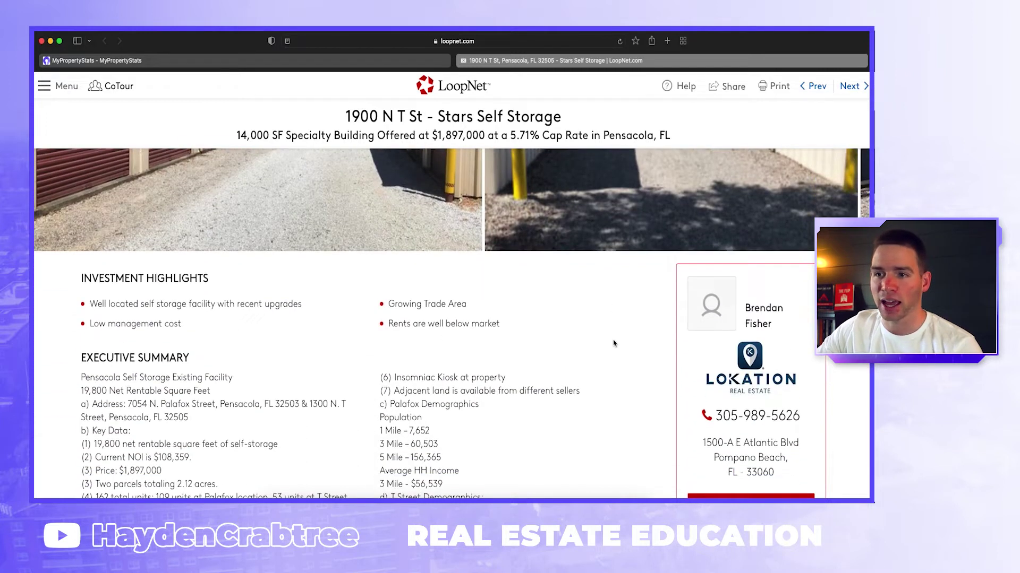
scroll(613, 344, "down", 3)
scroll(613, 340, "up", 8)
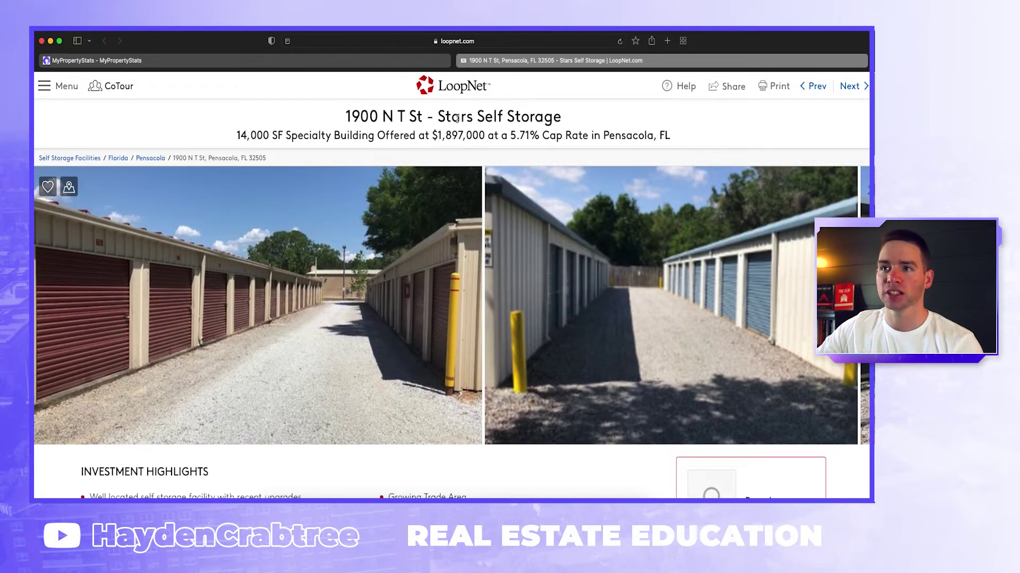
Copy the listing's street address and search the web for it in a new tab, adding the city "penscola".
left_click_drag(425, 118, 329, 118)
key("super+c")
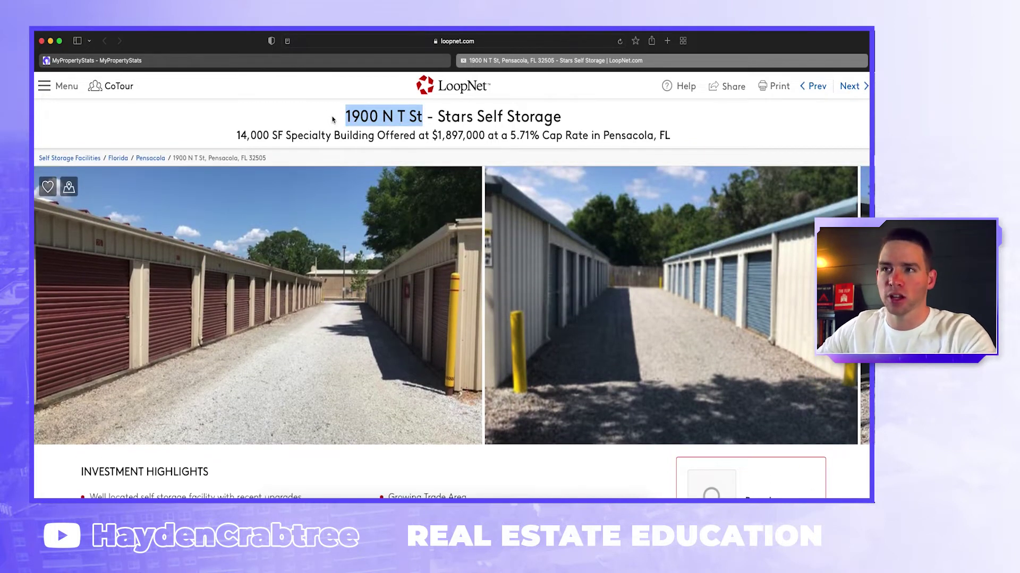
key("super+t")
key("super+v")
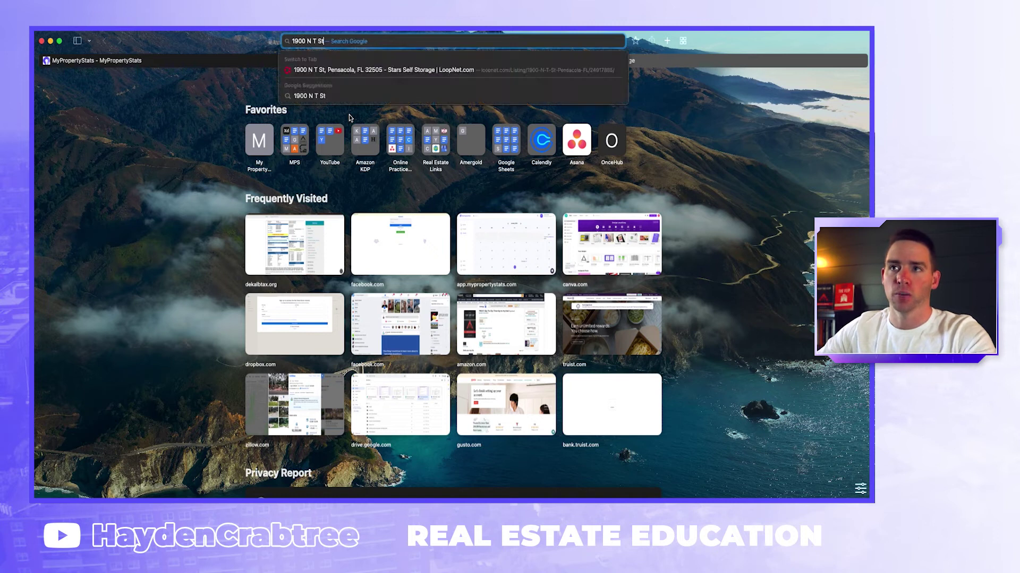
type("pensco")
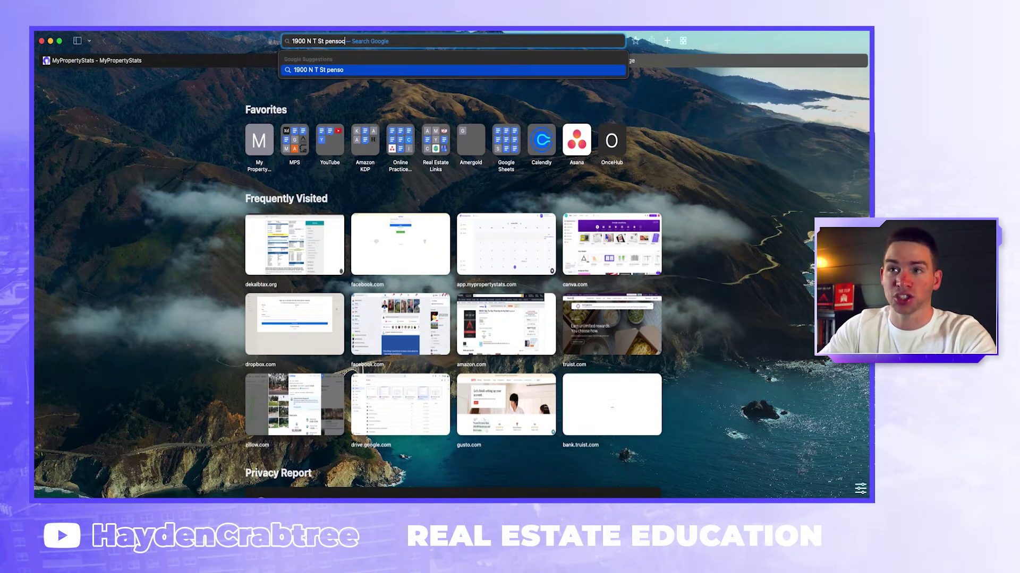
type("la")
key("Return")
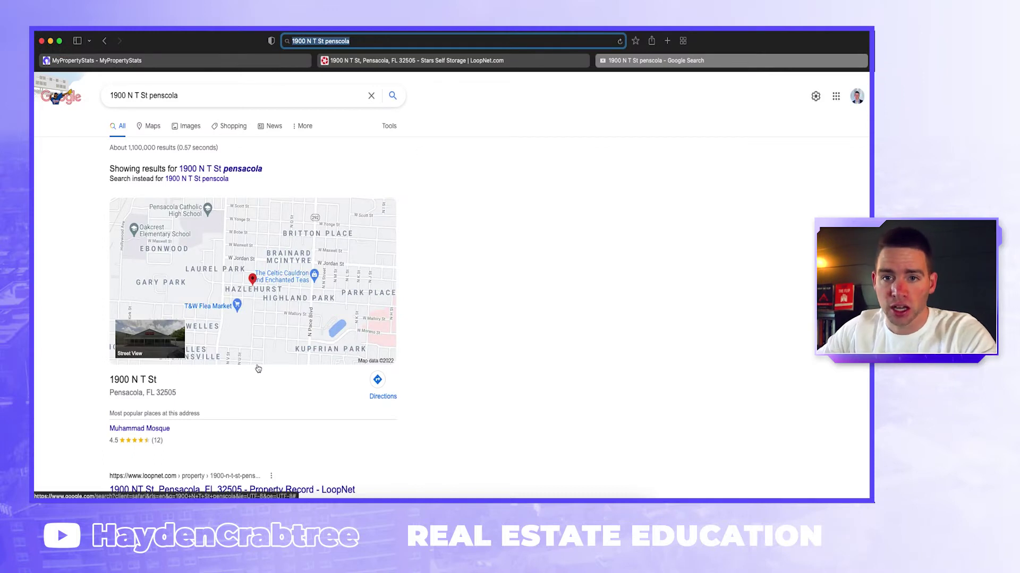
Open the address in Google Maps and inspect the surrounding area in satellite imagery.
left_click(253, 322)
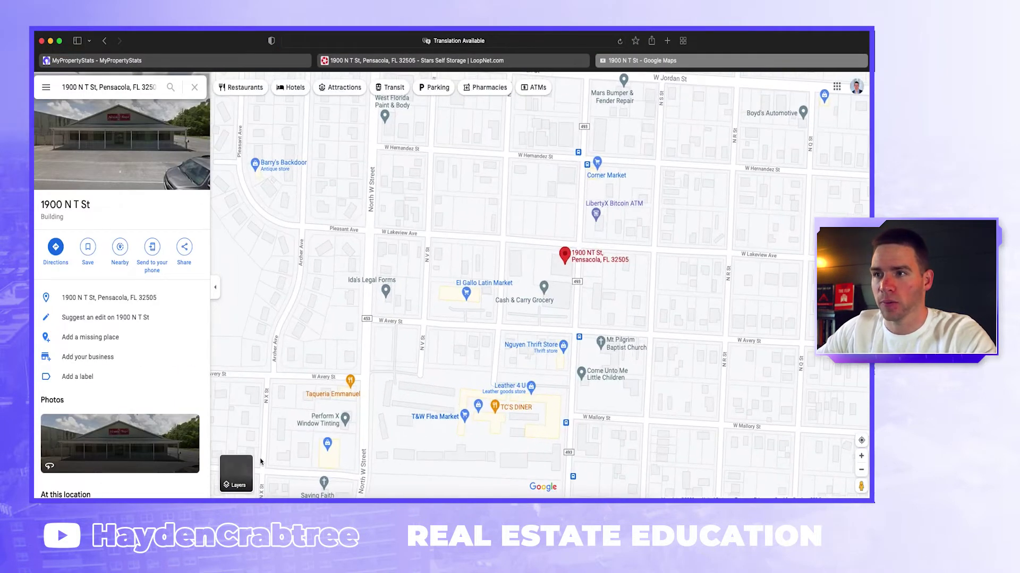
left_click(236, 473)
scroll(536, 302, "up", 3)
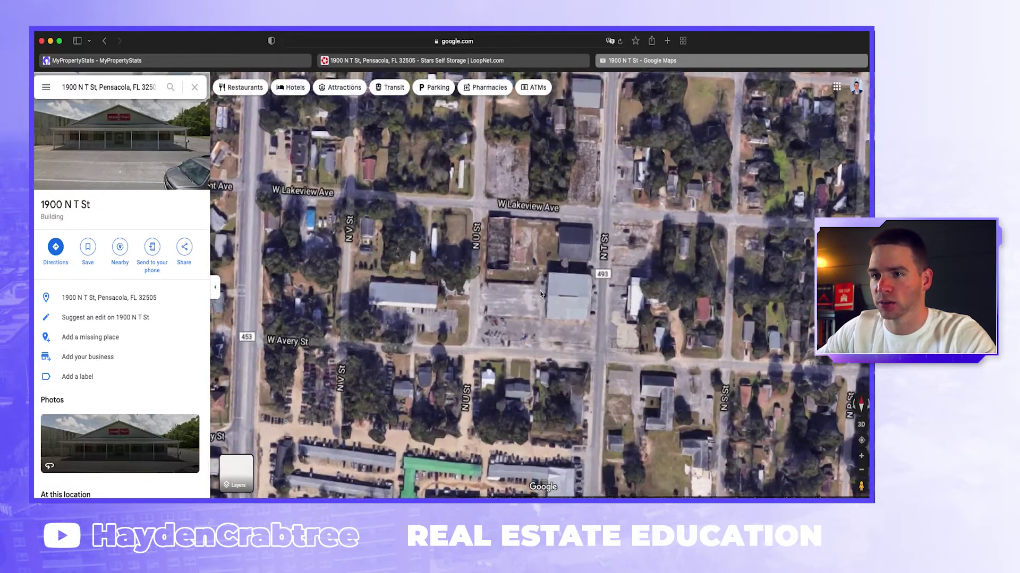
scroll(600, 328, "down", 5)
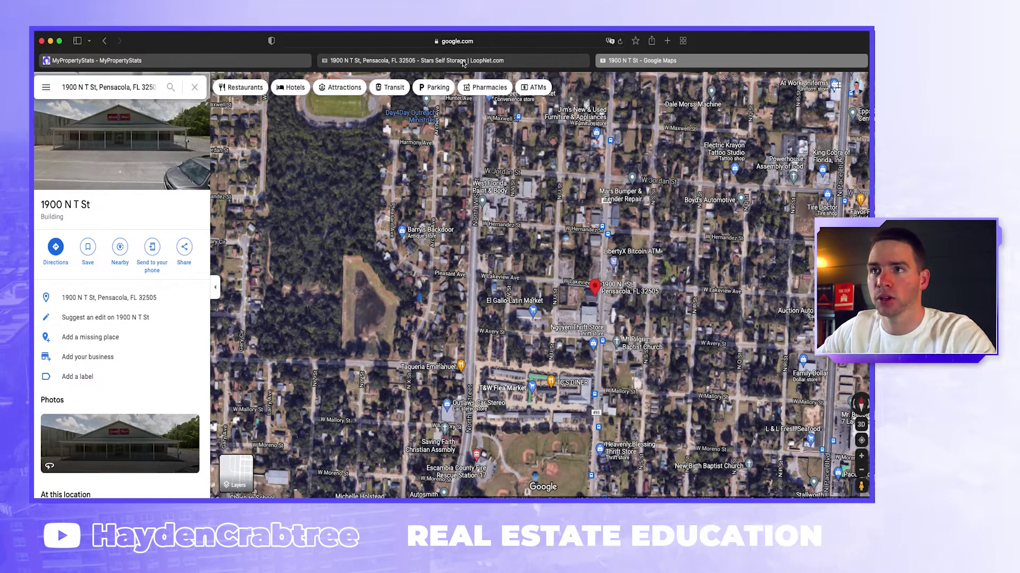
Return to the LoopNet listing and locate the marked property on its map in satellite view, close enough to read surrounding street names.
left_click(423, 64)
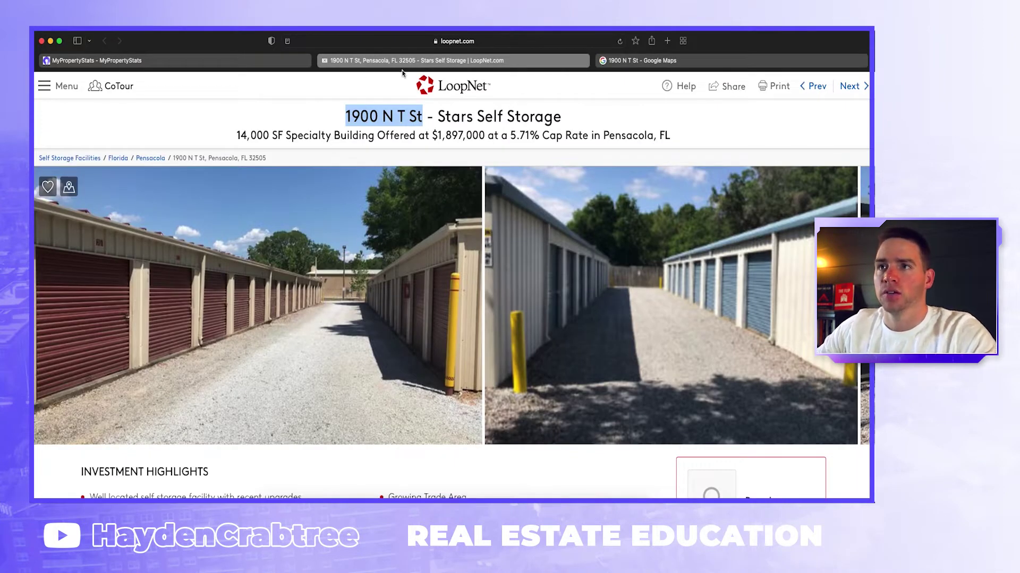
left_click(640, 61)
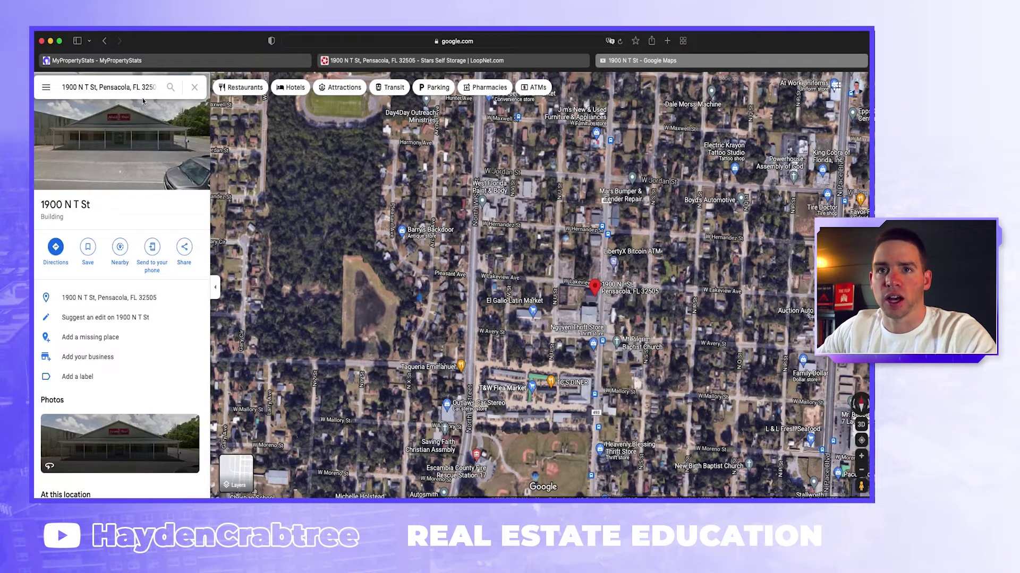
left_click(423, 60)
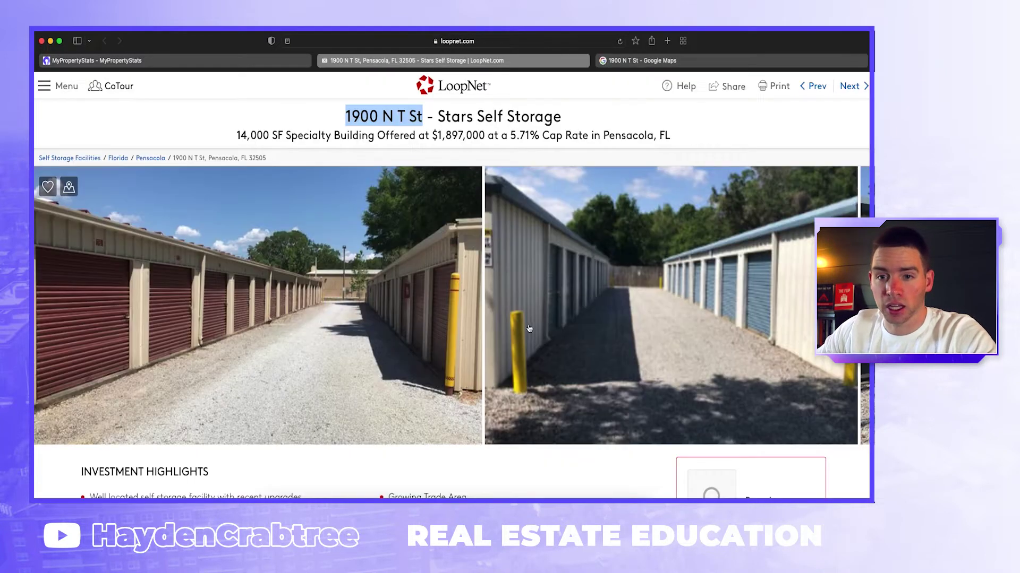
scroll(529, 329, "down", 10)
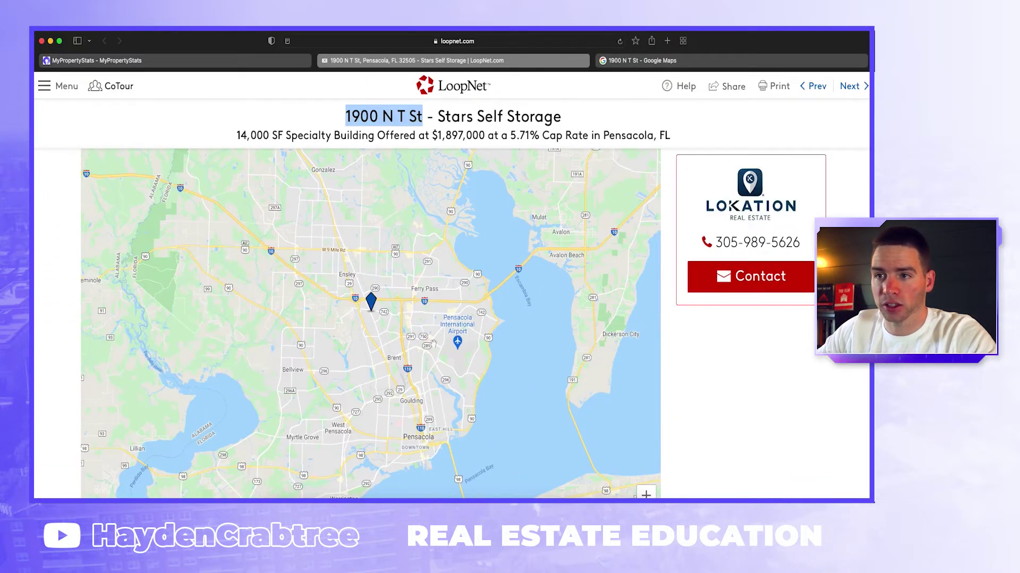
scroll(370, 312, "down", 3)
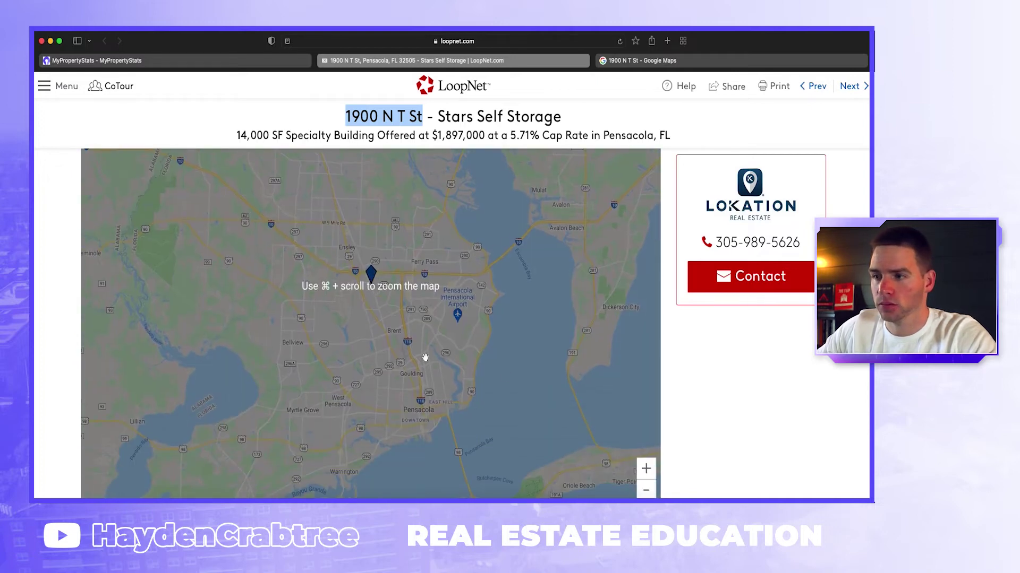
left_click(646, 439)
left_click(647, 395)
left_click(648, 395)
scroll(370, 198, "up", 5)
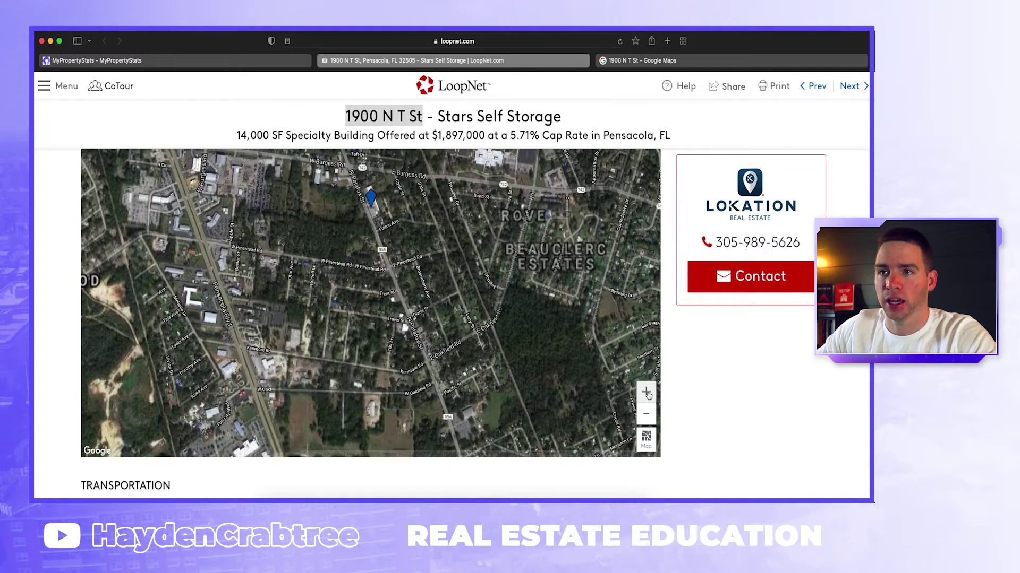
left_click_drag(401, 254, 424, 308)
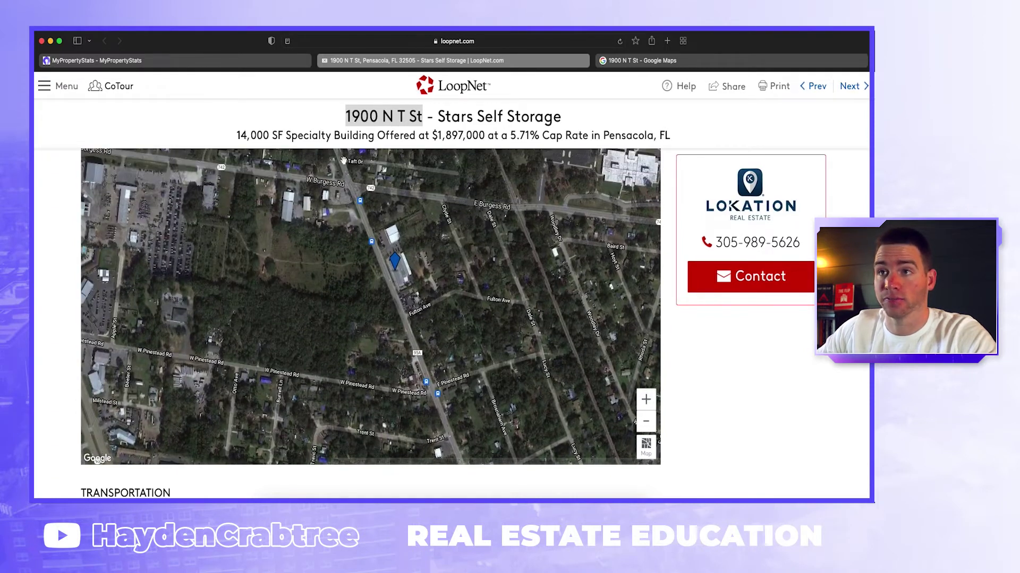
left_click(646, 400)
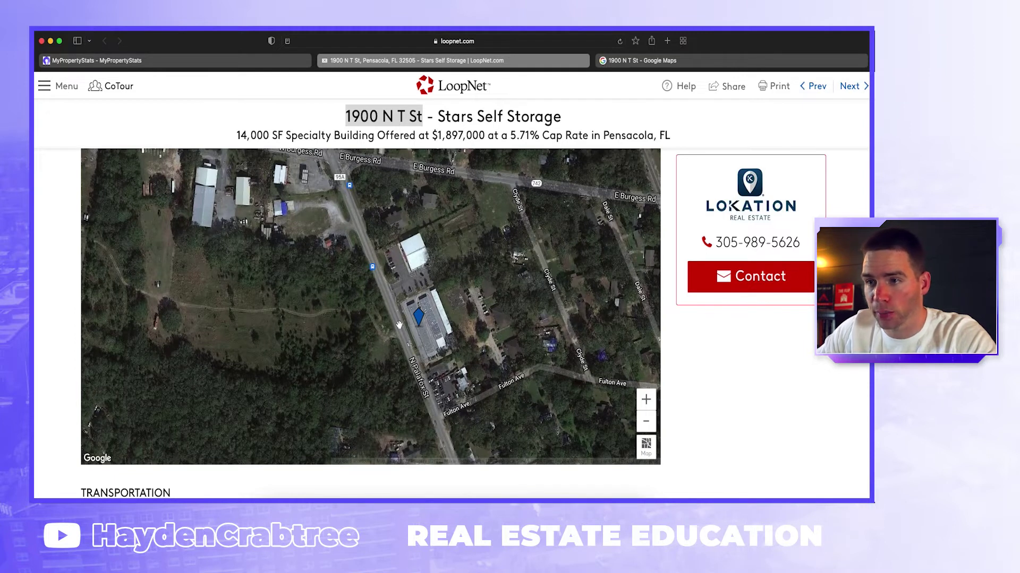
Search Google Maps for Fulton Avenue in Pensacola, FL and open the nearby Stars Self Storage place details.
left_click(684, 61)
scroll(532, 239, "down", 2)
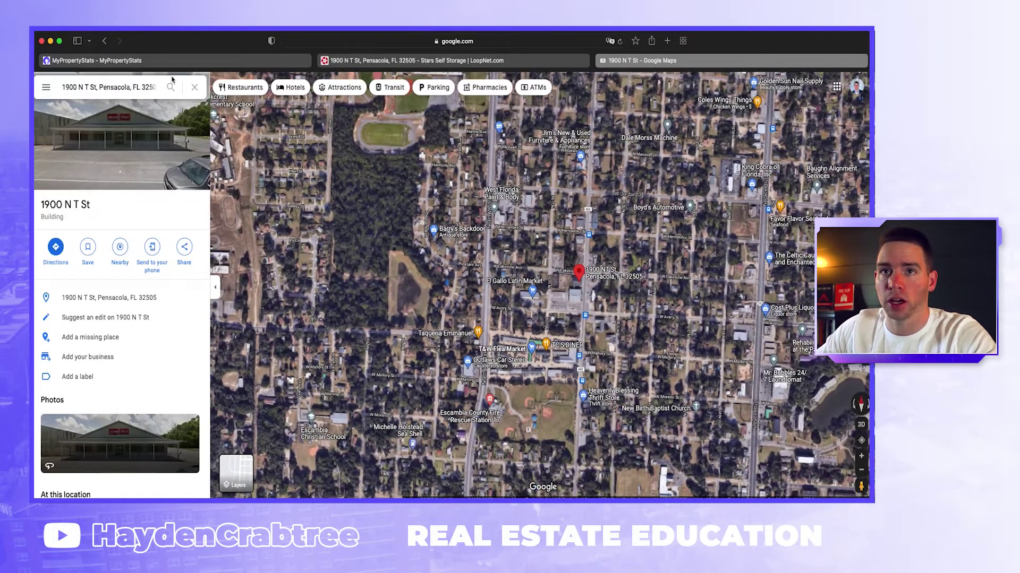
left_click(147, 91)
type("fulton av")
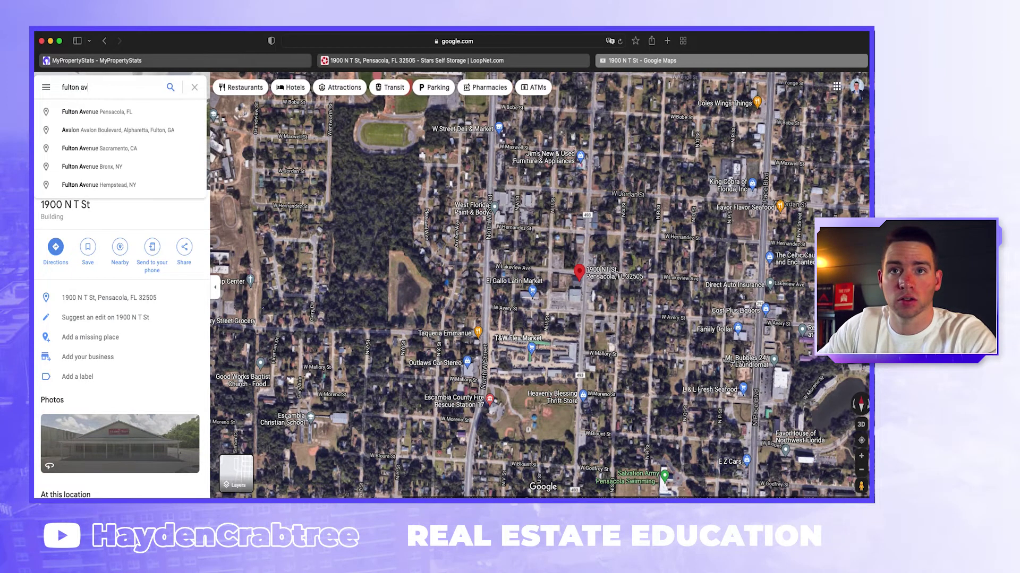
key("Return")
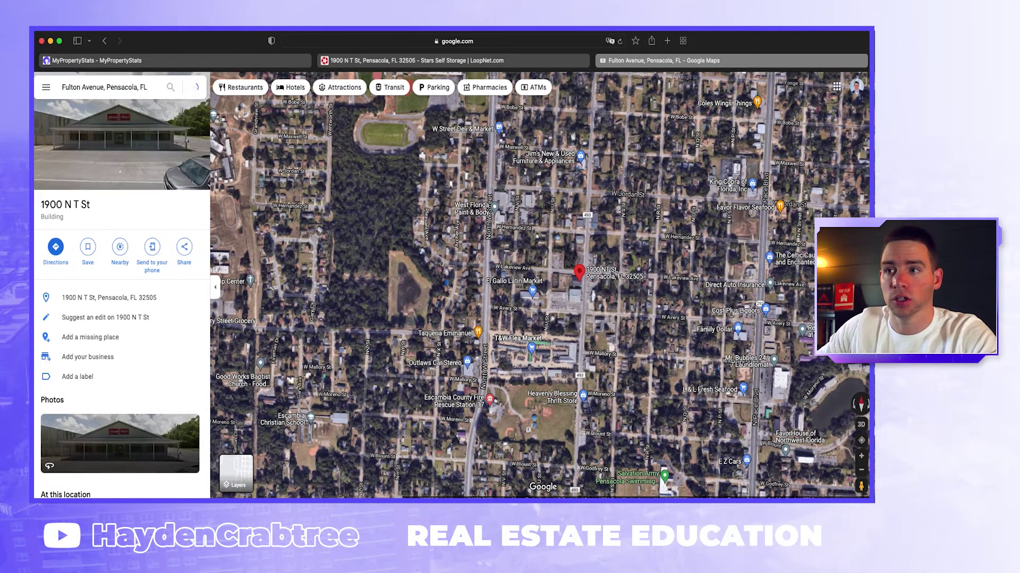
scroll(455, 280, "up", 5)
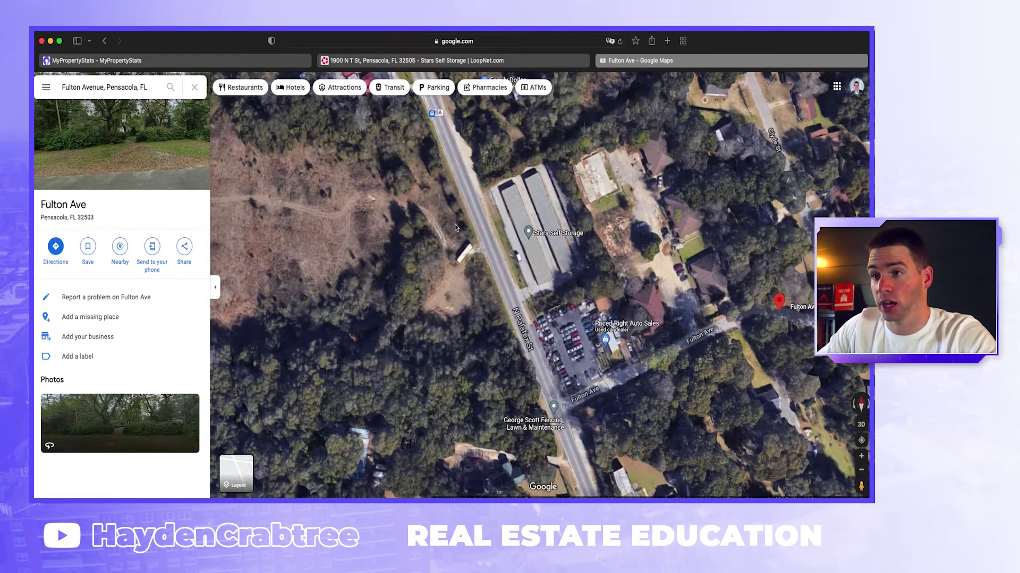
left_click(528, 234)
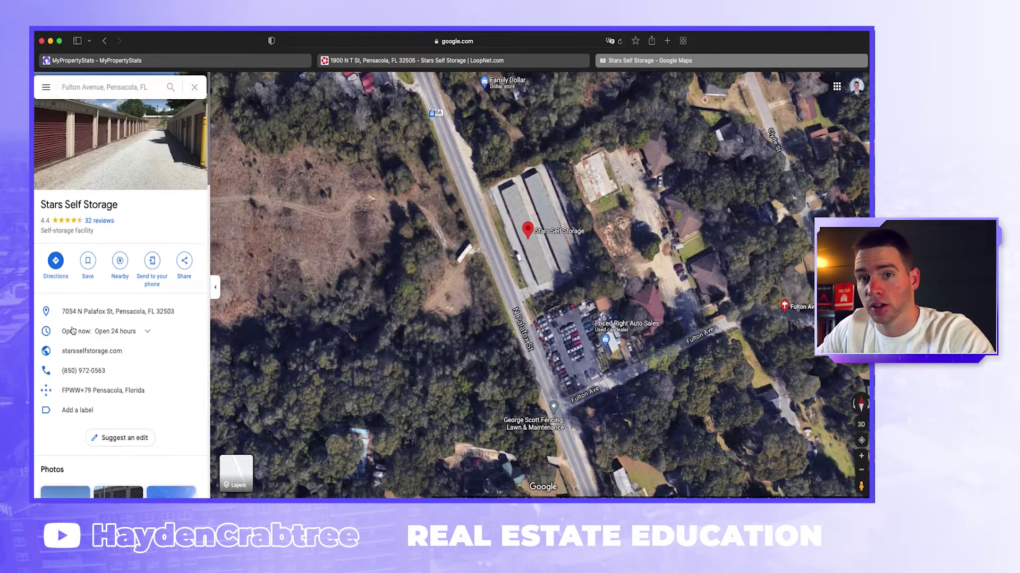
Enter Street View on N Palafox St beside Stars Self Storage and examine the sign, office and gated entrance up close.
left_click_drag(860, 486, 502, 254)
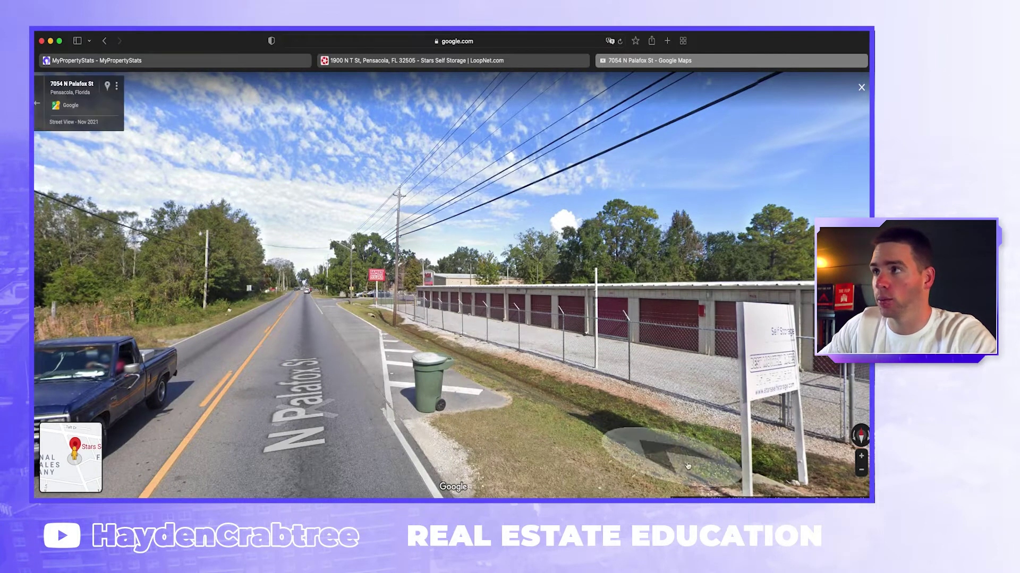
left_click_drag(670, 380, 324, 234)
left_click_drag(523, 246, 367, 292)
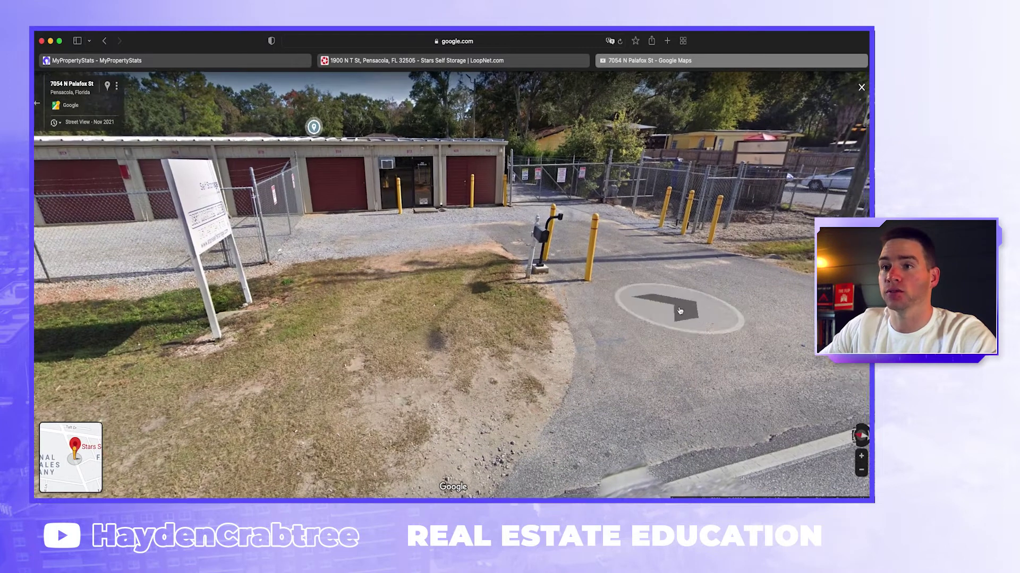
left_click_drag(679, 311, 736, 359)
left_click_drag(331, 218, 366, 229)
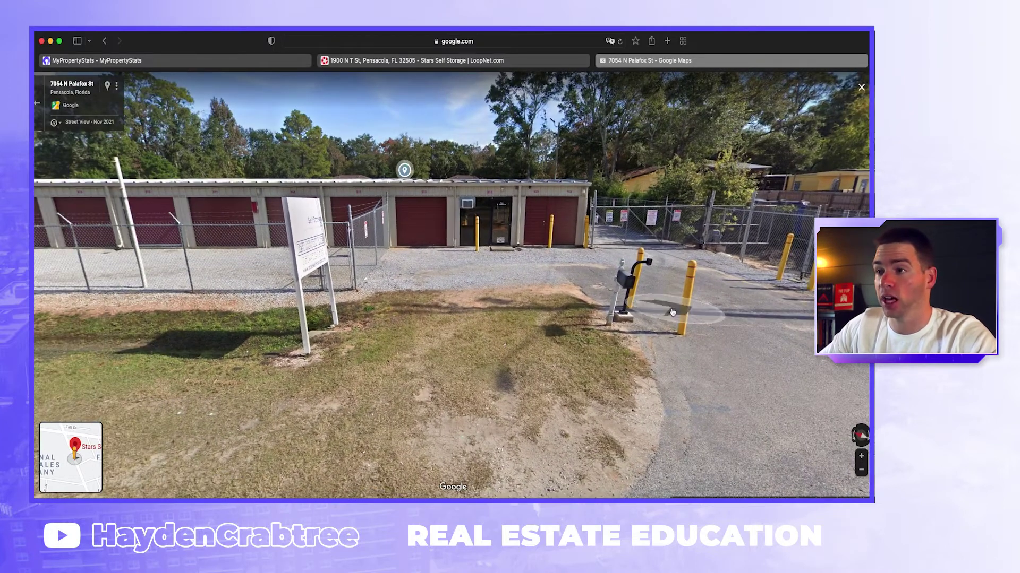
left_click(513, 276)
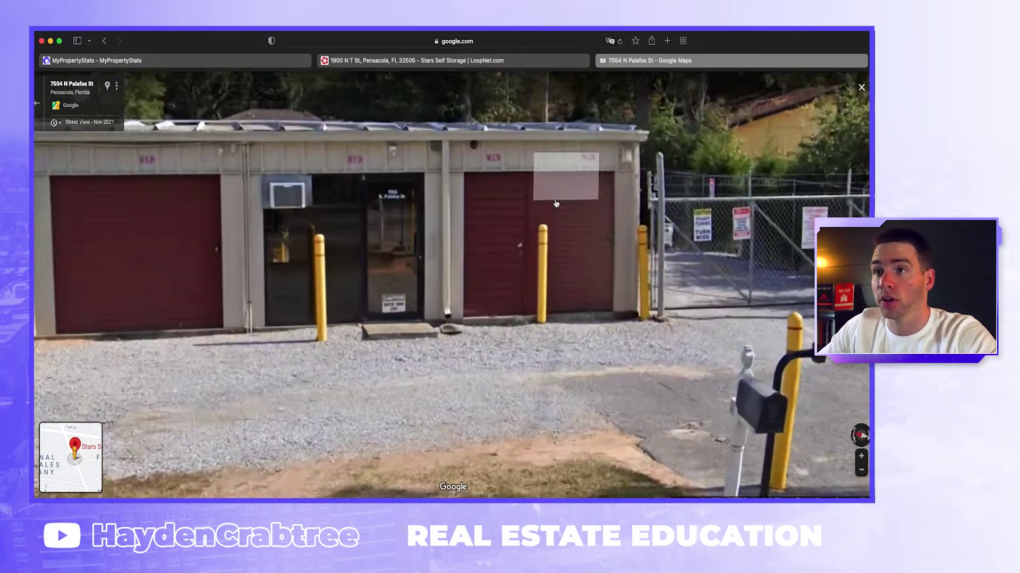
Look along the storage units and office in Street View, out to the wider frontage and down N Palafox St.
left_click_drag(239, 266, 437, 255)
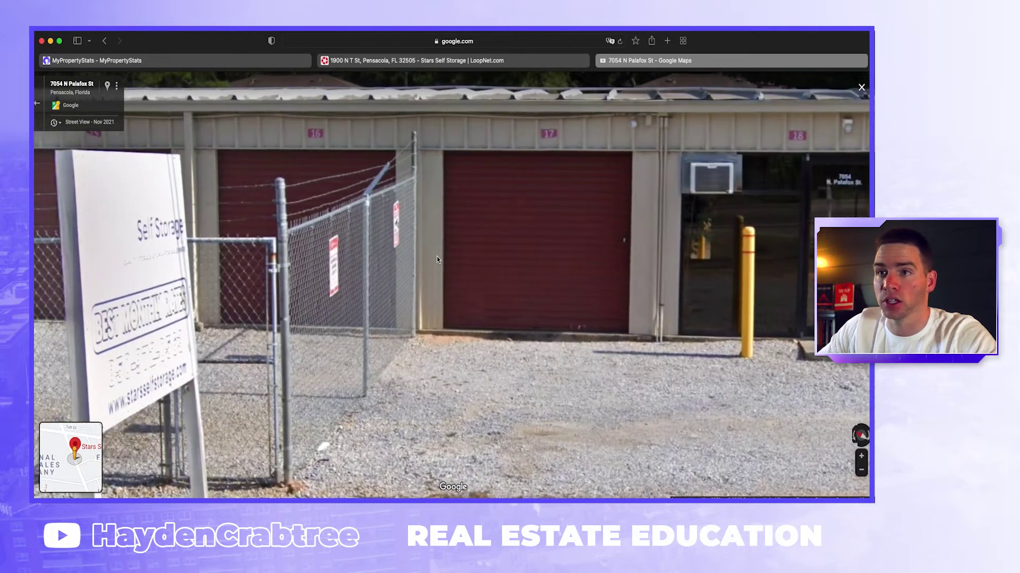
scroll(320, 284, "down", 5)
left_click_drag(237, 289, 425, 312)
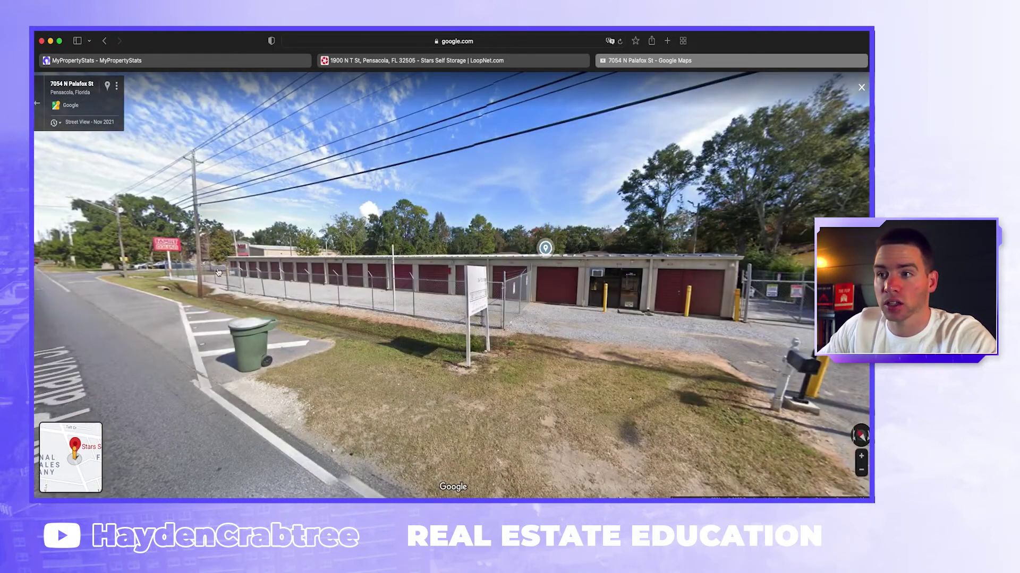
left_click_drag(621, 317, 485, 278)
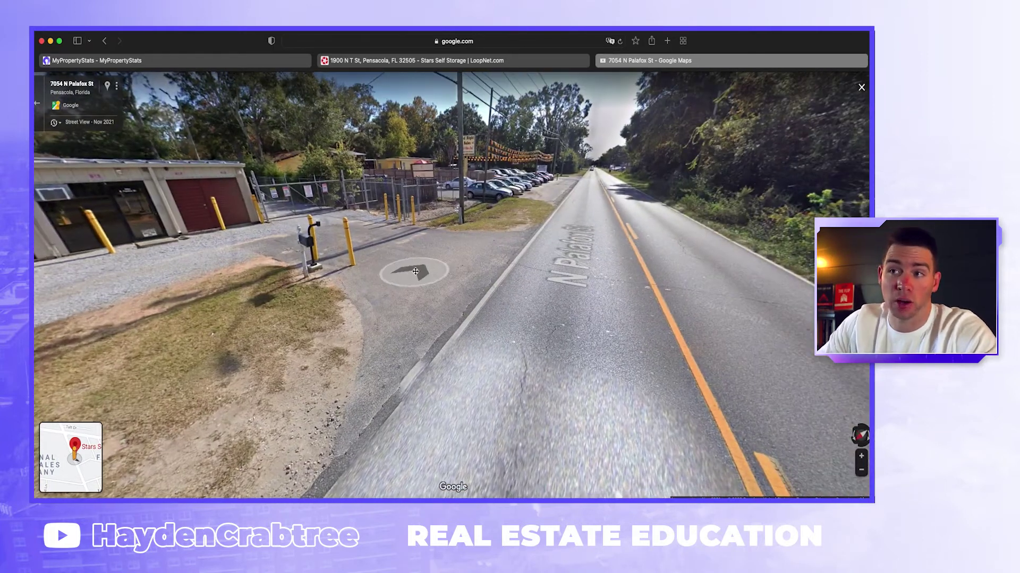
Move along N Palafox St past the entrance and look back at the gate, rear buildings and roadside sign up close.
left_click(439, 307)
left_click(602, 307)
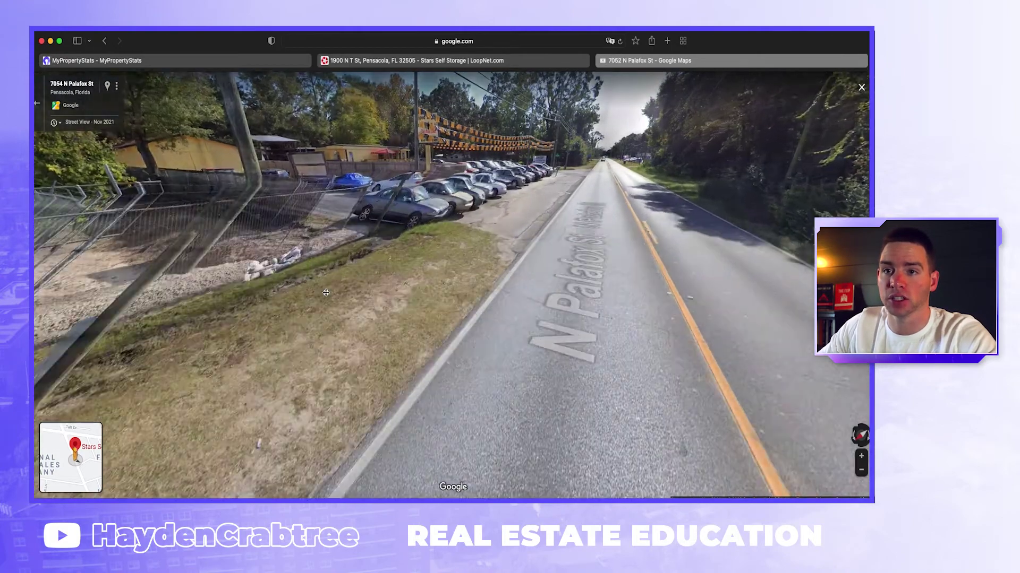
left_click_drag(297, 300, 691, 313)
left_click(691, 314)
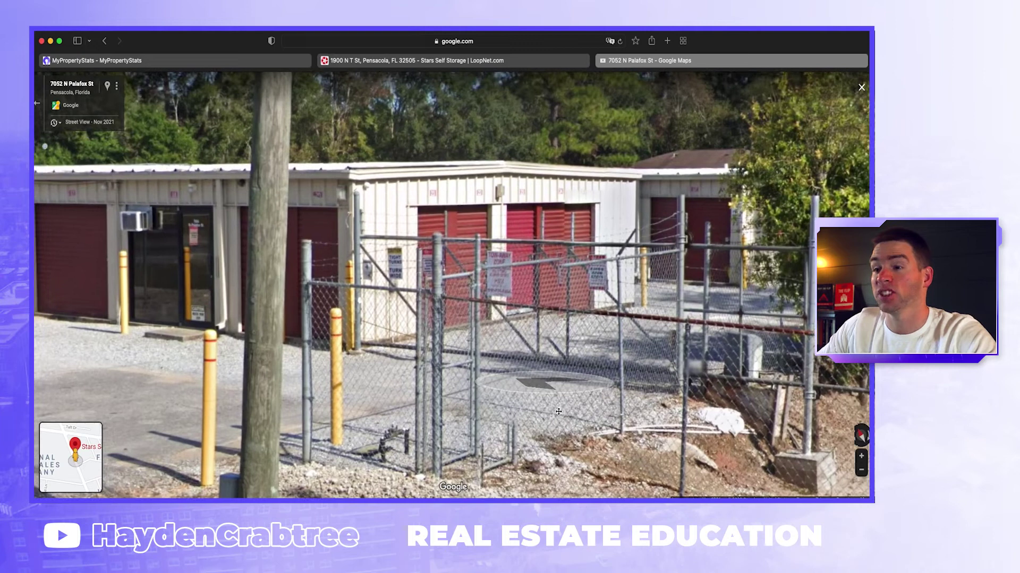
left_click_drag(299, 366, 771, 309)
left_click_drag(414, 291, 614, 338)
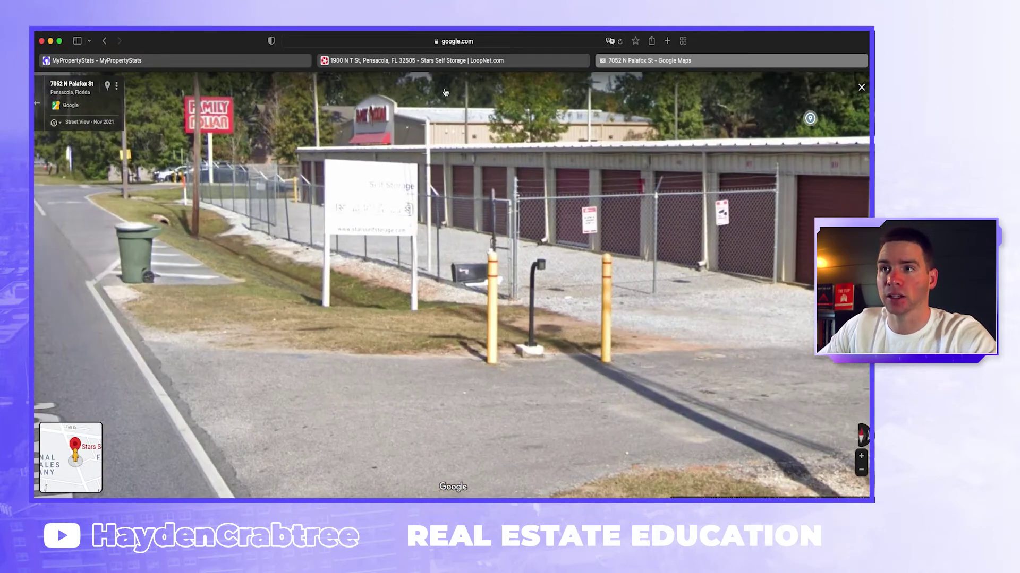
Return to the LoopNet listing and highlight the net rentable square feet and the Palafox address in the executive summary.
left_click(454, 61)
scroll(770, 342, "down", 1)
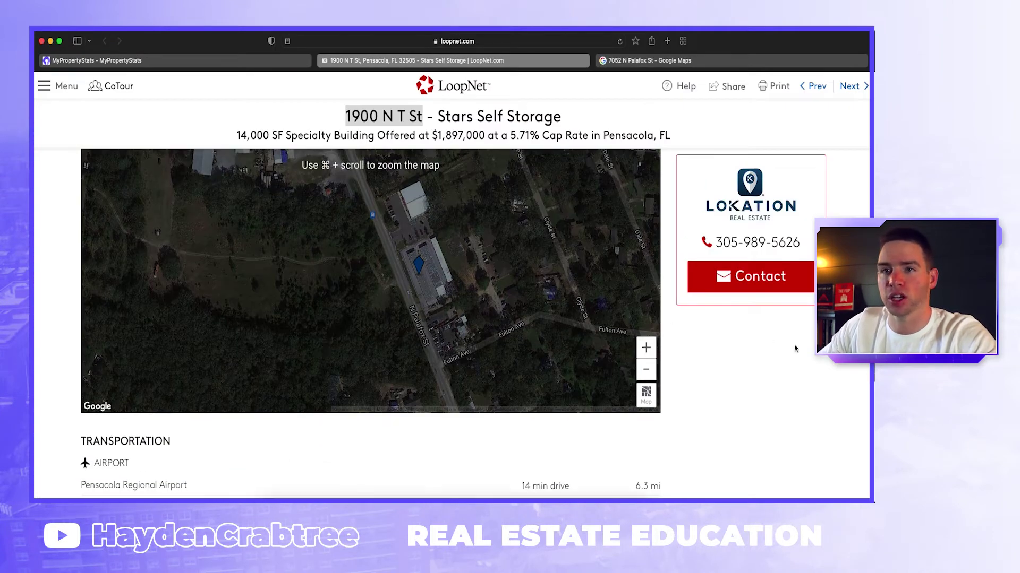
scroll(770, 341, "up", 10)
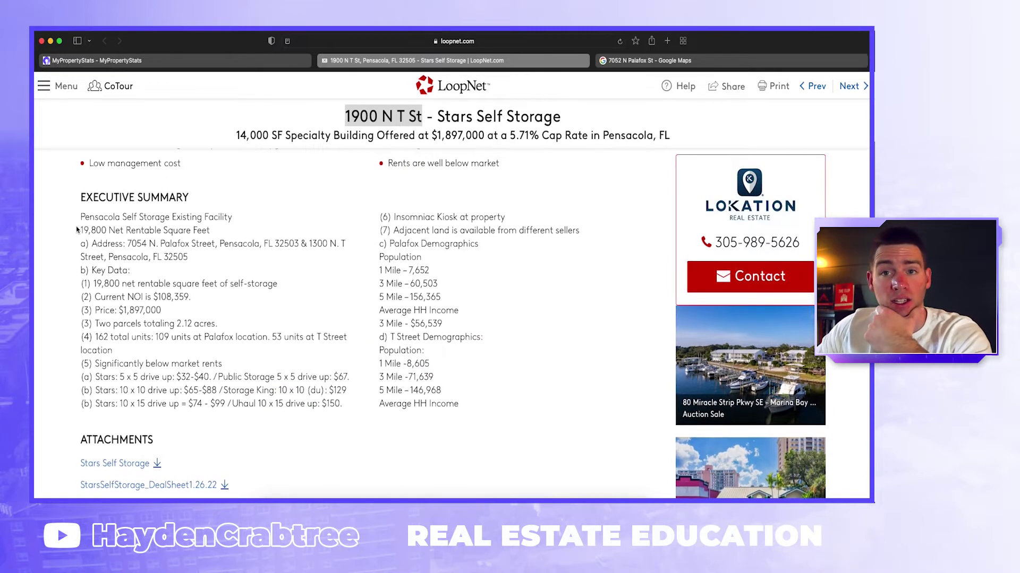
left_click_drag(80, 230, 239, 236)
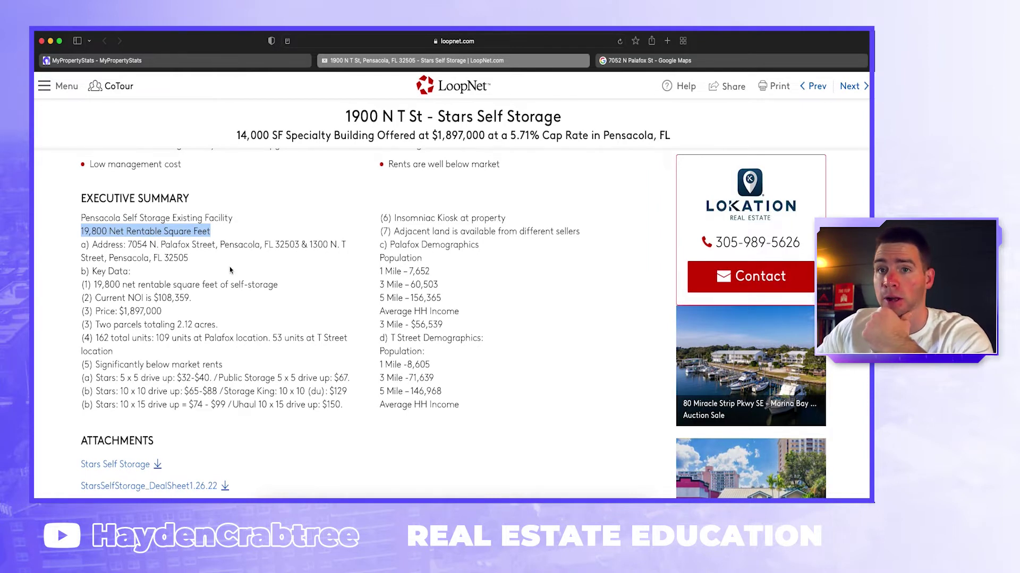
left_click_drag(131, 245, 194, 248)
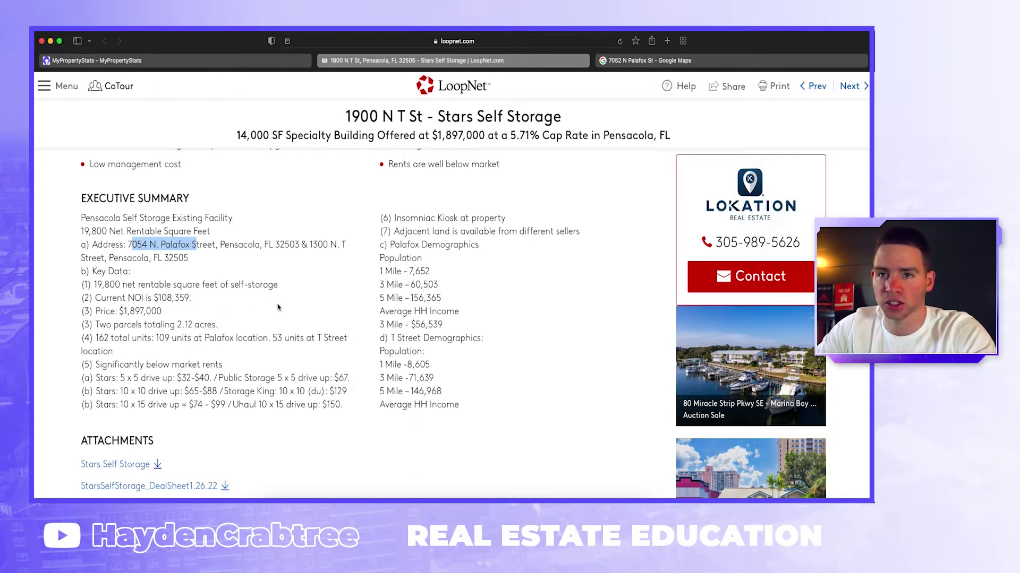
Calculate the cap rate as 108359/1897000 in Spotlight and dismiss the calculation.
key("super+space")
type("108")
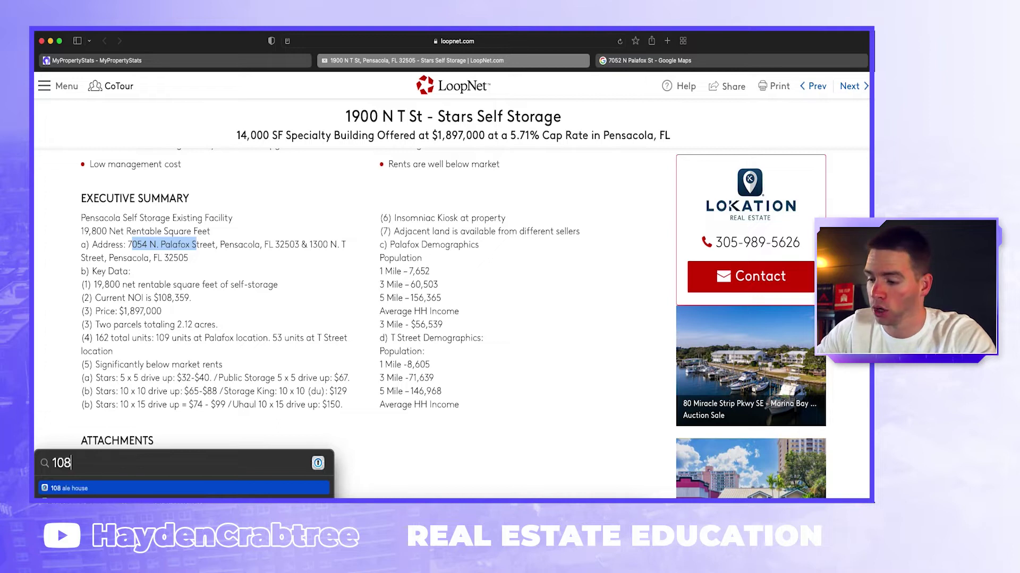
type("359/189")
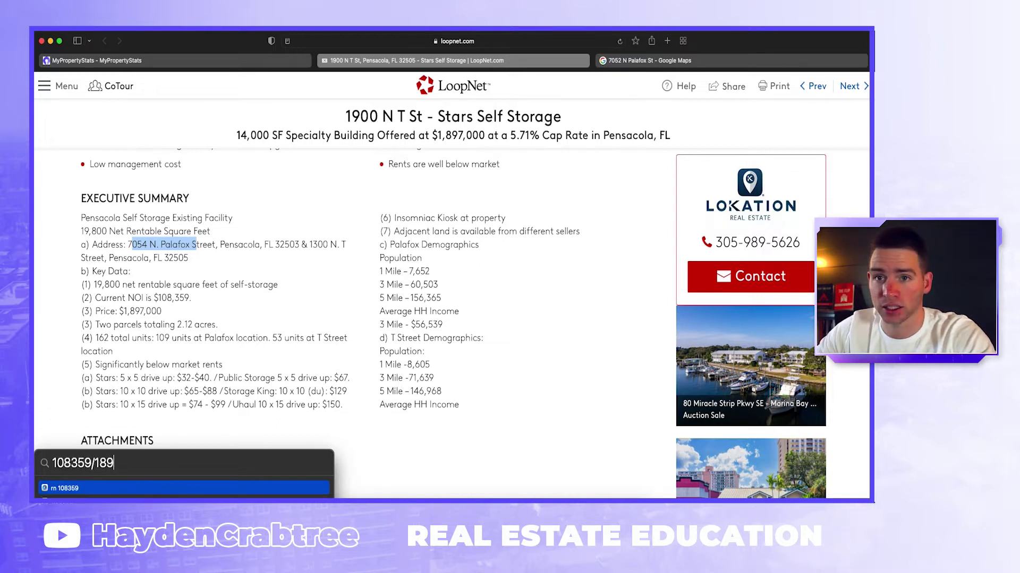
type("7000")
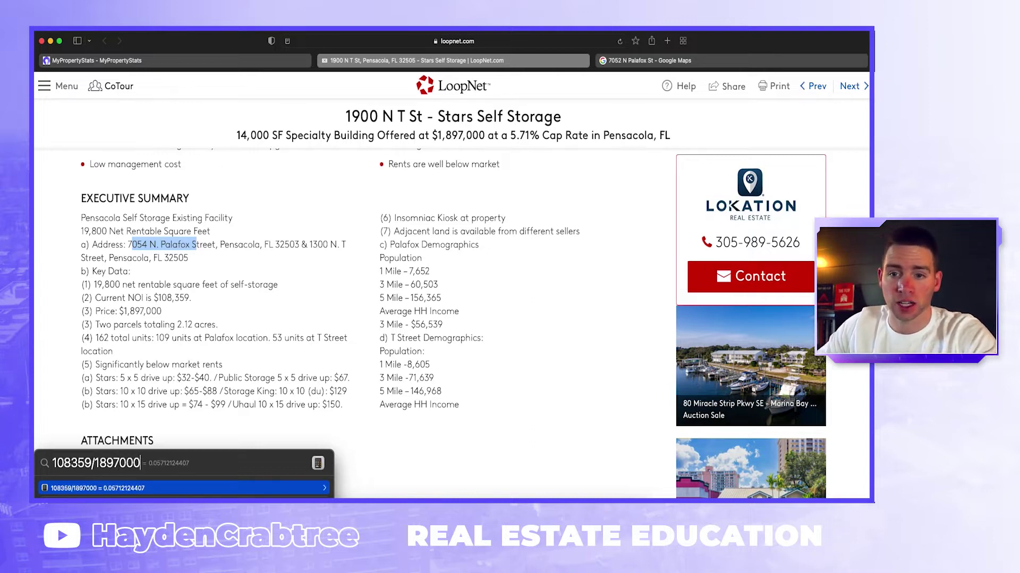
left_click_drag(200, 468, 380, 397)
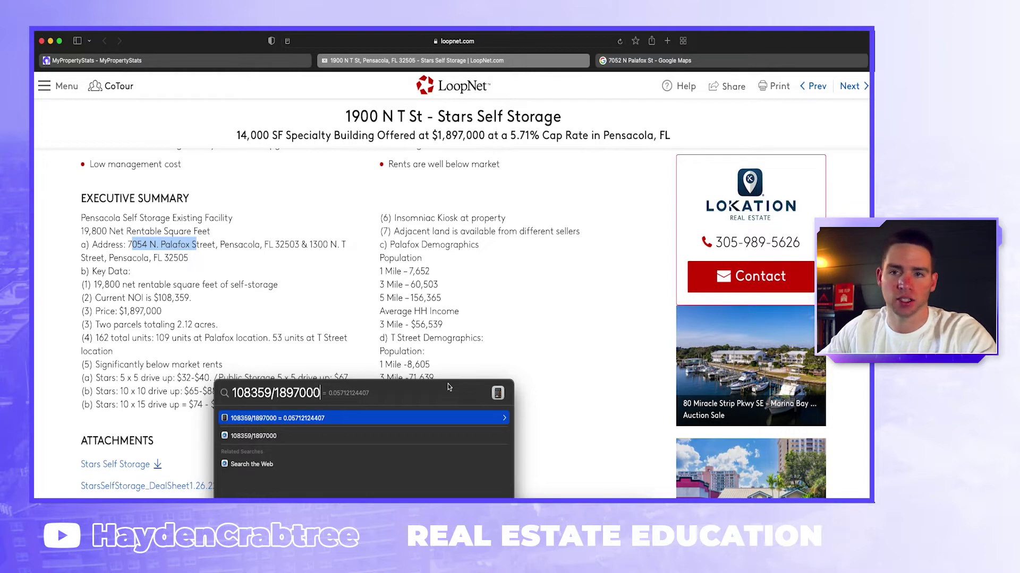
key("Escape")
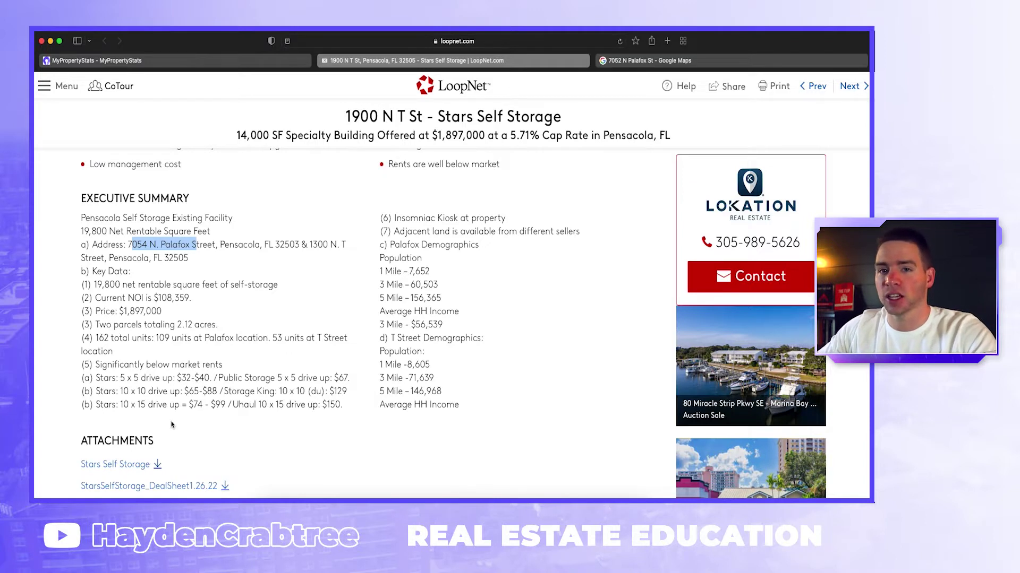
Highlight the below-market rents claim in the executive summary and compare Stars' 5 x 5 drive-up rent with Public Storage's.
left_click_drag(96, 365, 229, 368)
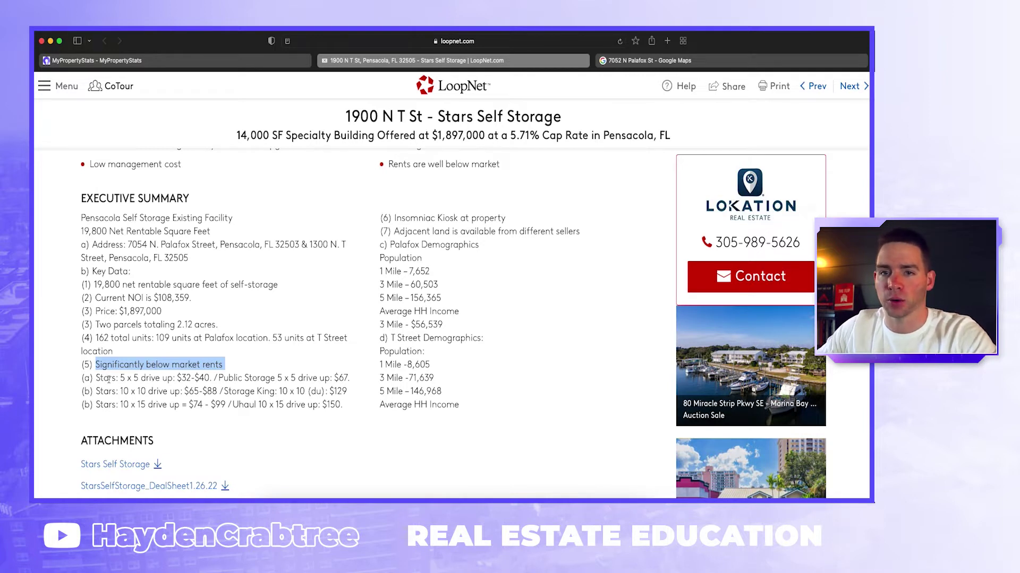
left_click_drag(118, 378, 139, 378)
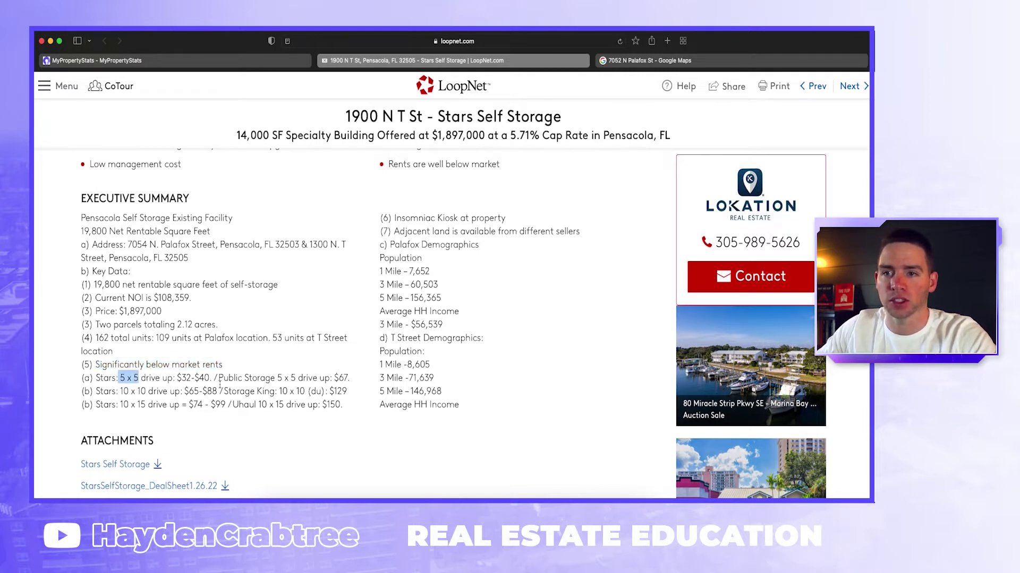
left_click_drag(181, 378, 207, 378)
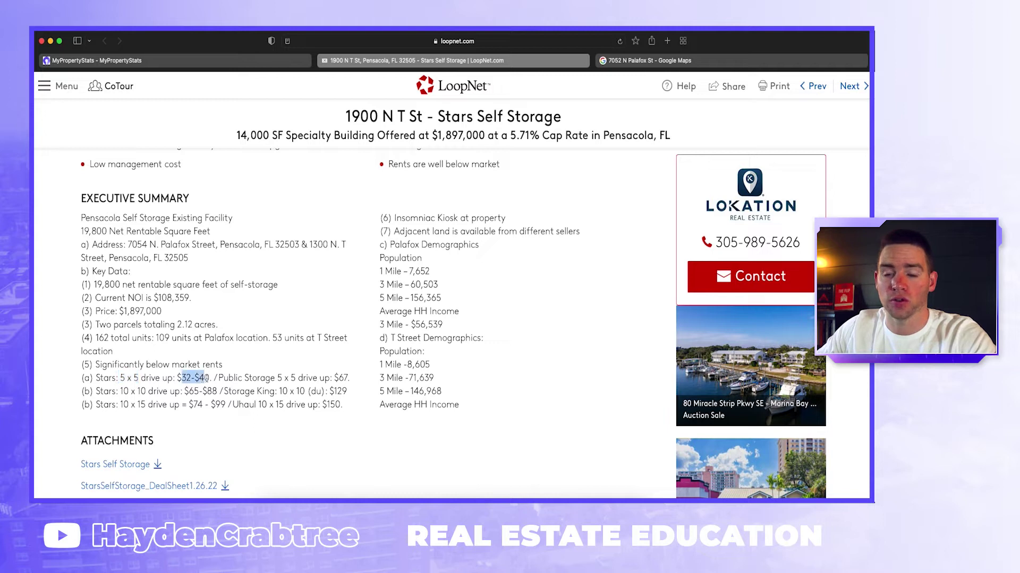
left_click_drag(338, 379, 351, 379)
scroll(118, 394, "up", 1)
Review the 10 x 10 and 10 x 15 drive-up rents and highlight the competitor rate comparisons.
left_click(118, 394)
left_click_drag(118, 393, 159, 393)
scroll(223, 393, "up", 1)
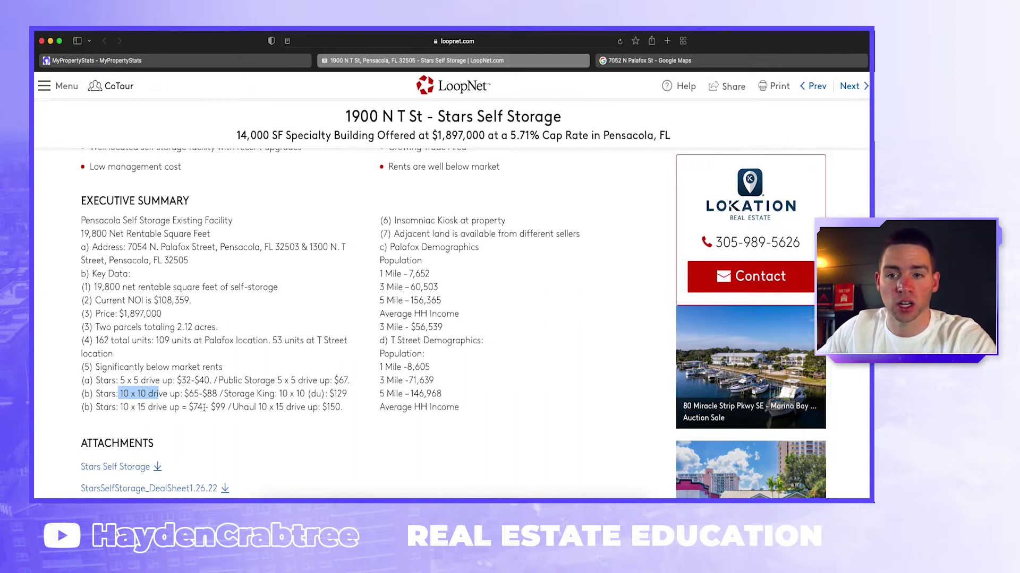
scroll(234, 409, "down", 1)
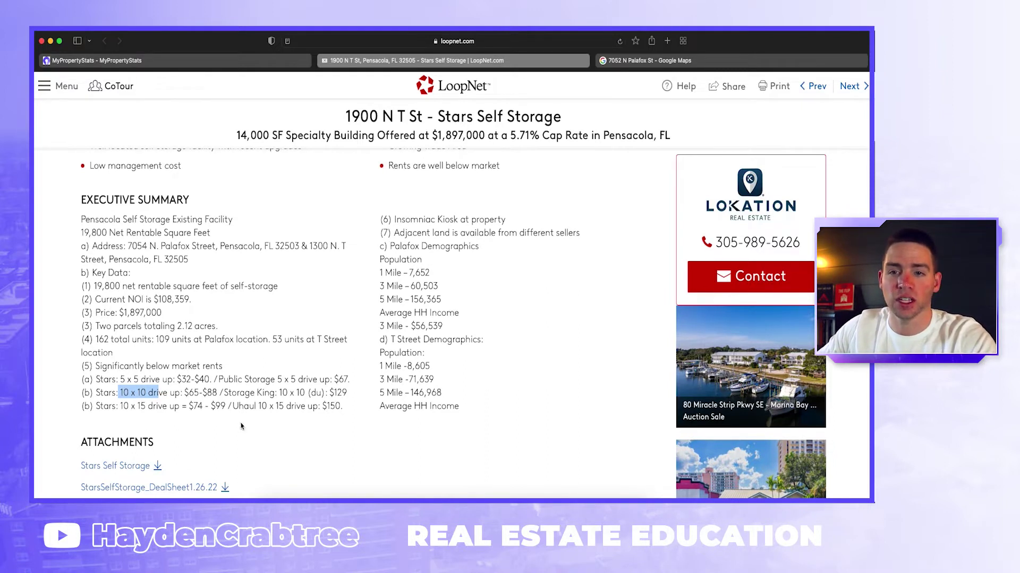
scroll(242, 426, "up", 1)
left_click_drag(218, 381, 343, 409)
scroll(288, 414, "up", 1)
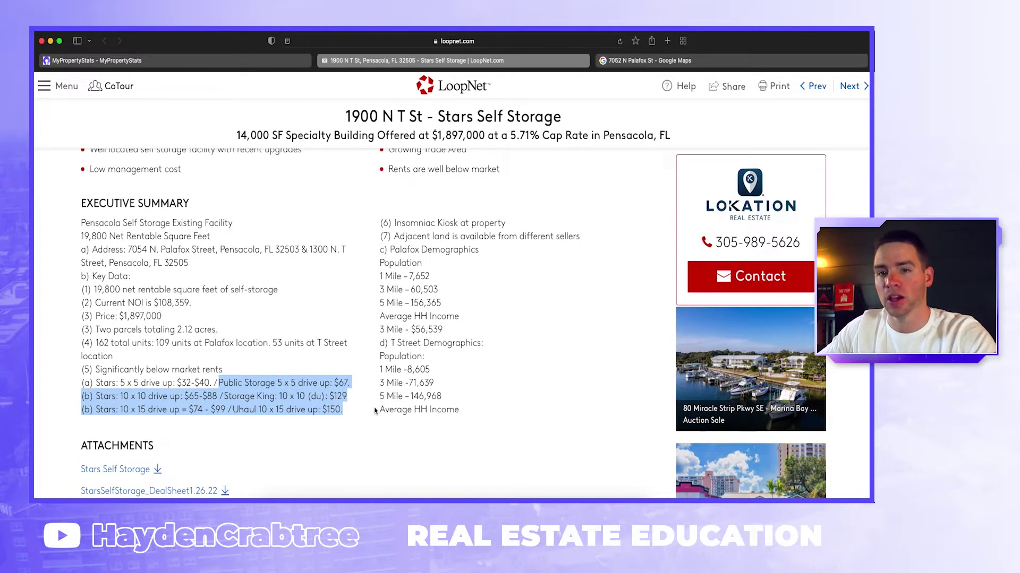
Open the Stars Self Storage attachment, read through its key data and photos, and close it.
scroll(374, 412, "down", 2)
left_click(148, 412)
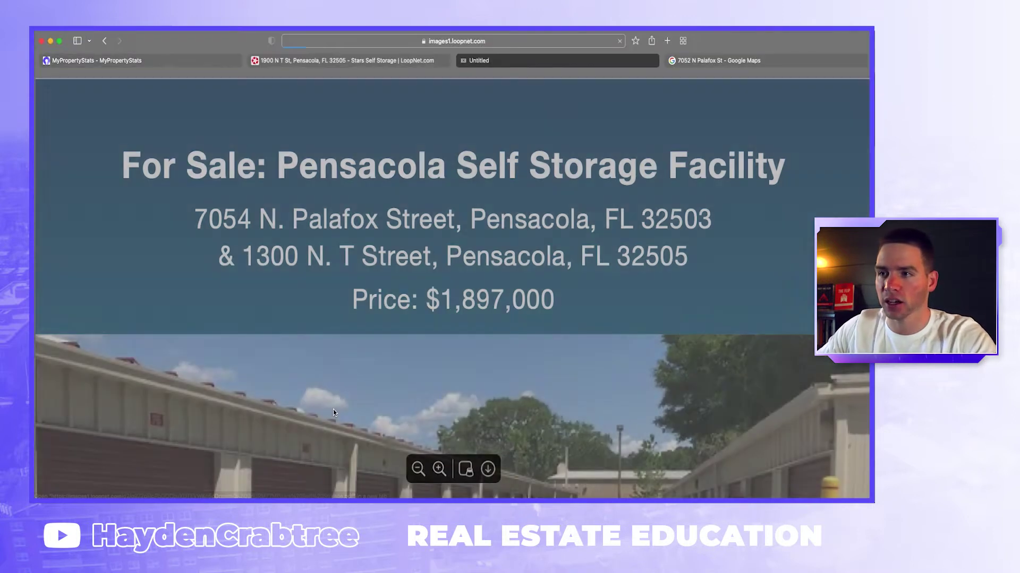
scroll(685, 295, "down", 5)
scroll(685, 296, "down", 5)
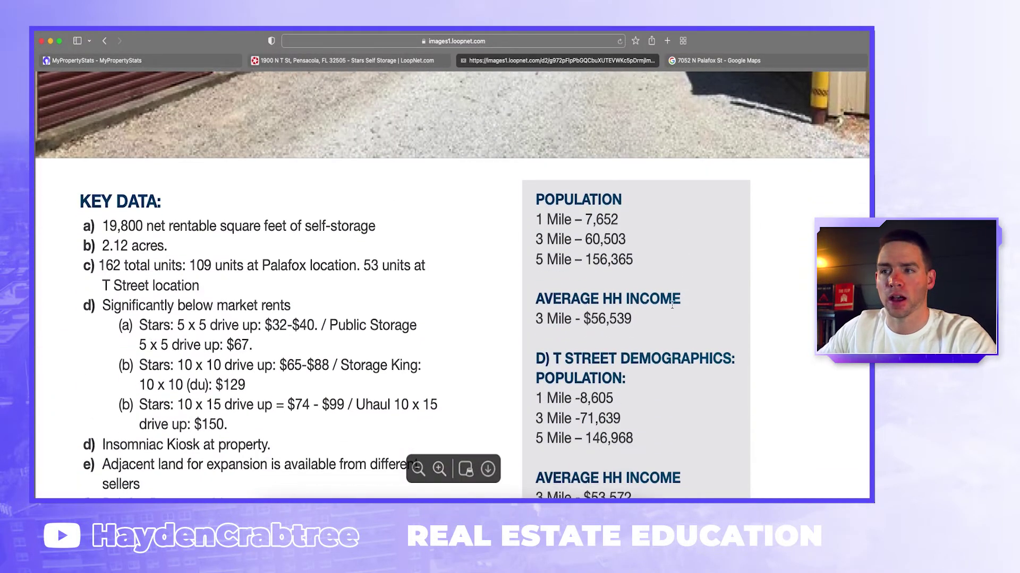
scroll(671, 306, "down", 15)
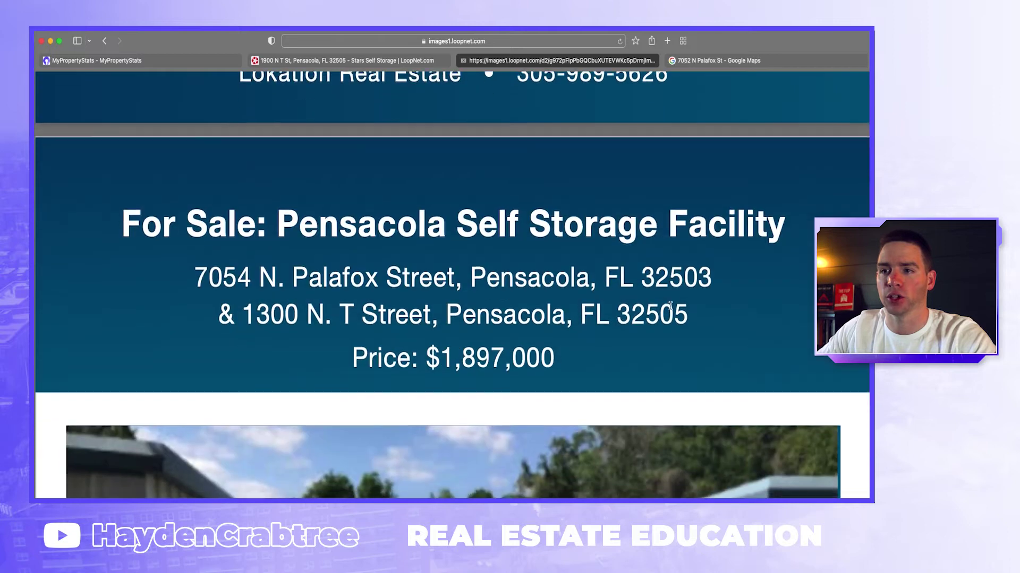
scroll(671, 306, "down", 2)
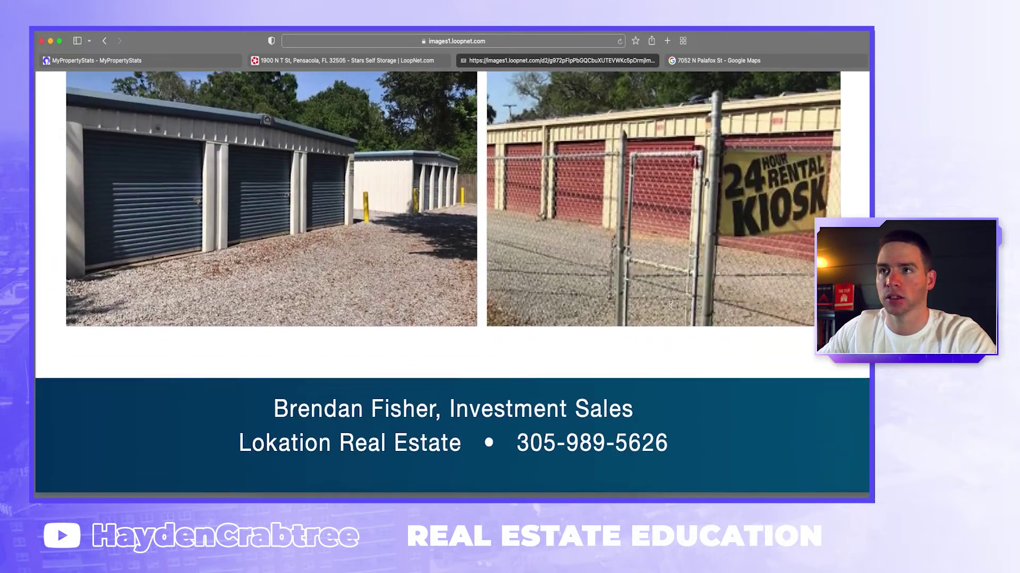
scroll(618, 174, "up", 15)
scroll(618, 174, "up", 2)
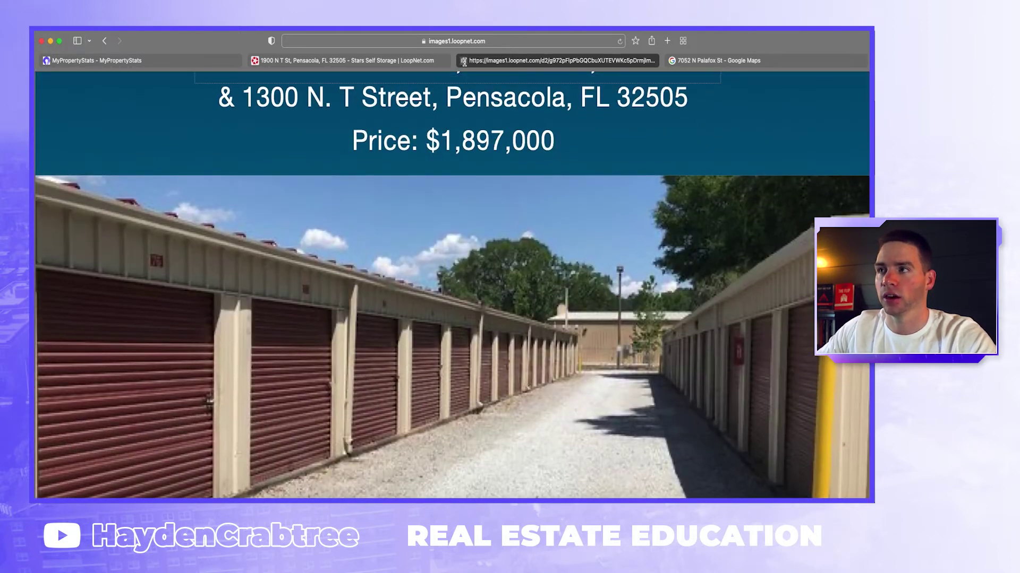
key("super+w")
Open the StarsSelfStorage_DealSheet1.26.22 attachment, read its key data and demographics, and close it.
left_click(149, 431)
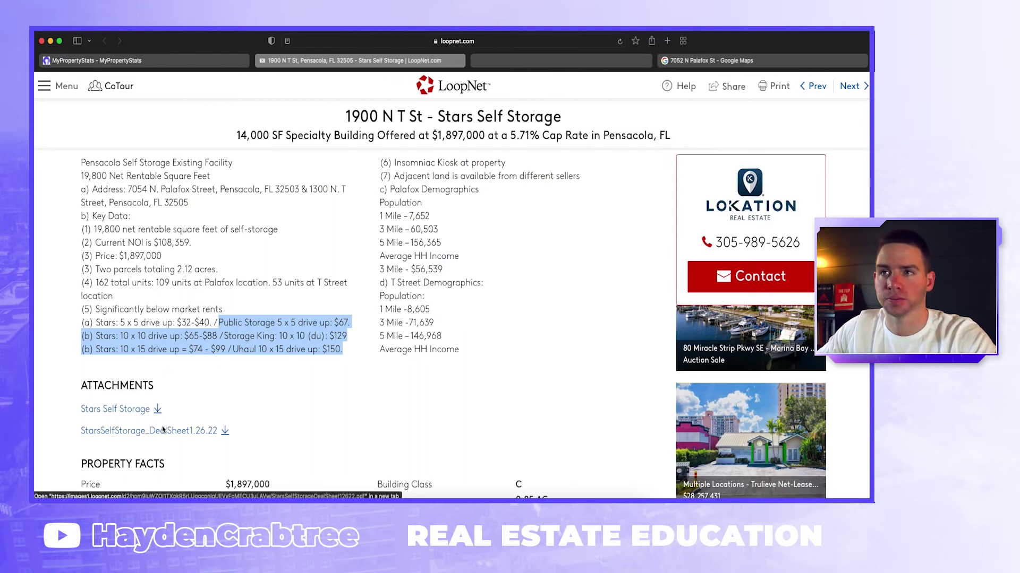
scroll(584, 292, "down", 20)
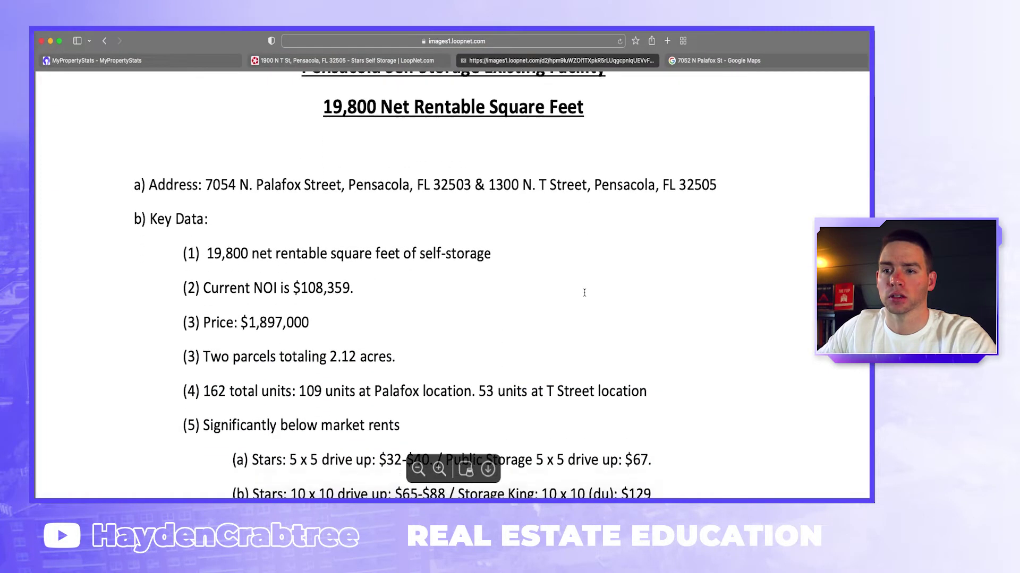
scroll(584, 292, "up", 10)
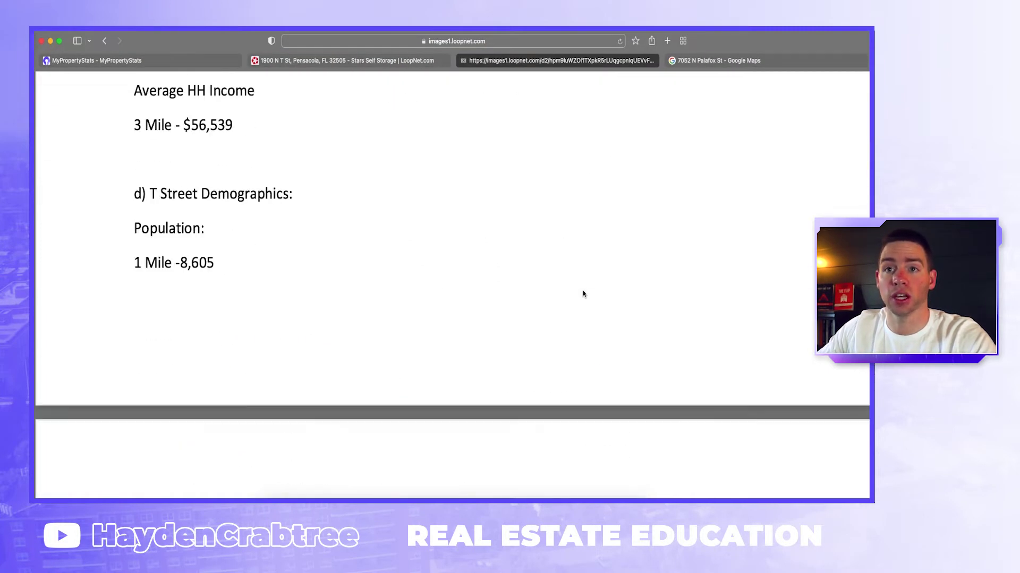
scroll(366, 320, "up", 10)
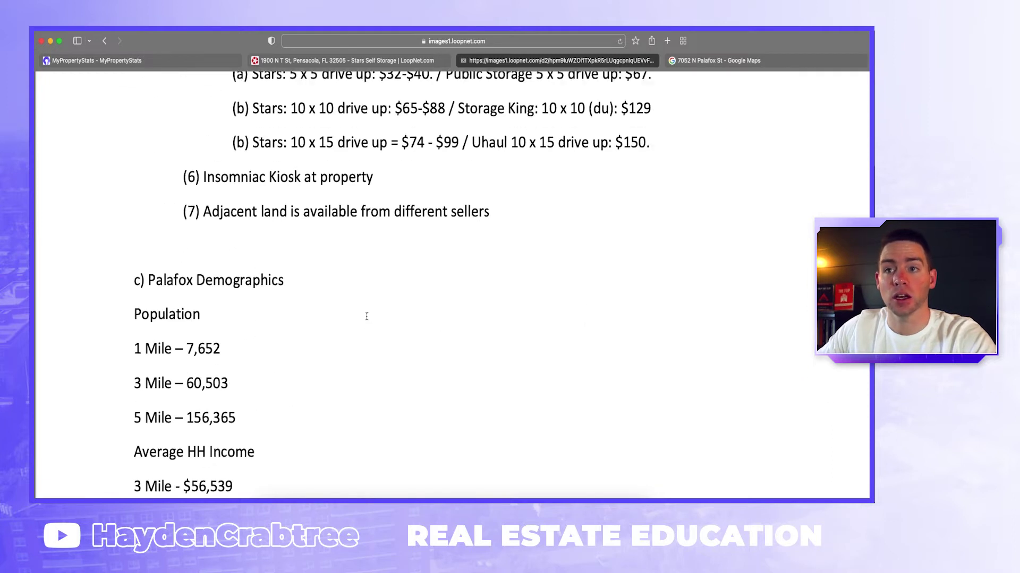
scroll(366, 314, "up", 5)
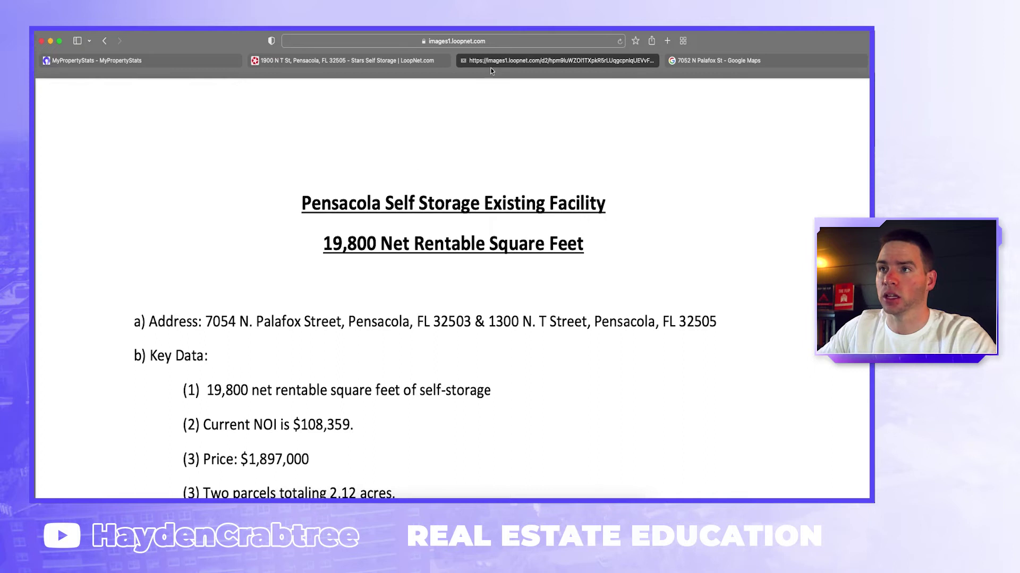
left_click(463, 61)
Skim the listing's property facts, map and photos, and return to the My Property Stats deal analyzer.
scroll(484, 373, "down", 6)
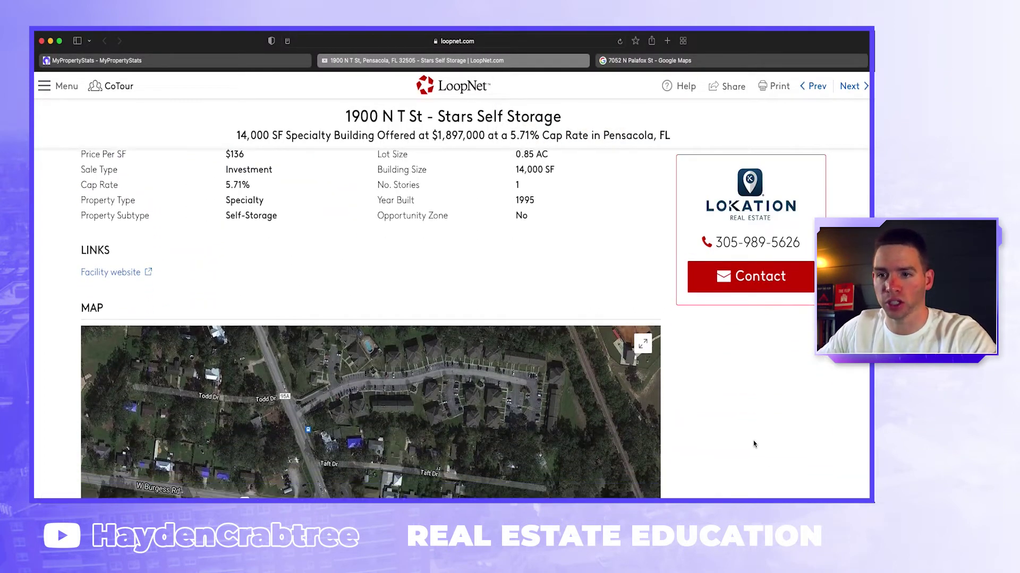
scroll(753, 443, "down", 5)
scroll(752, 442, "up", 7)
scroll(752, 442, "up", 6)
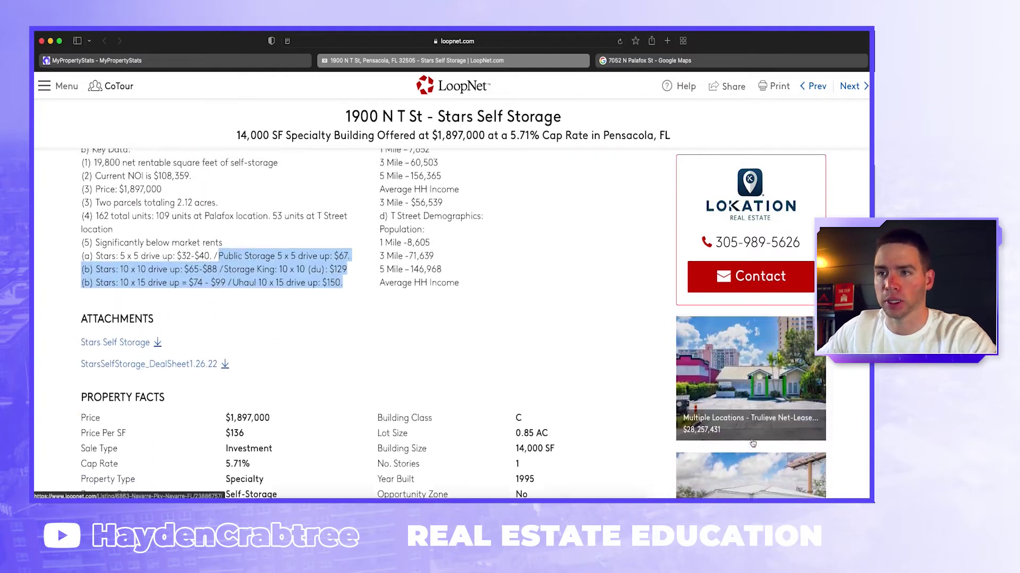
scroll(498, 346, "up", 6)
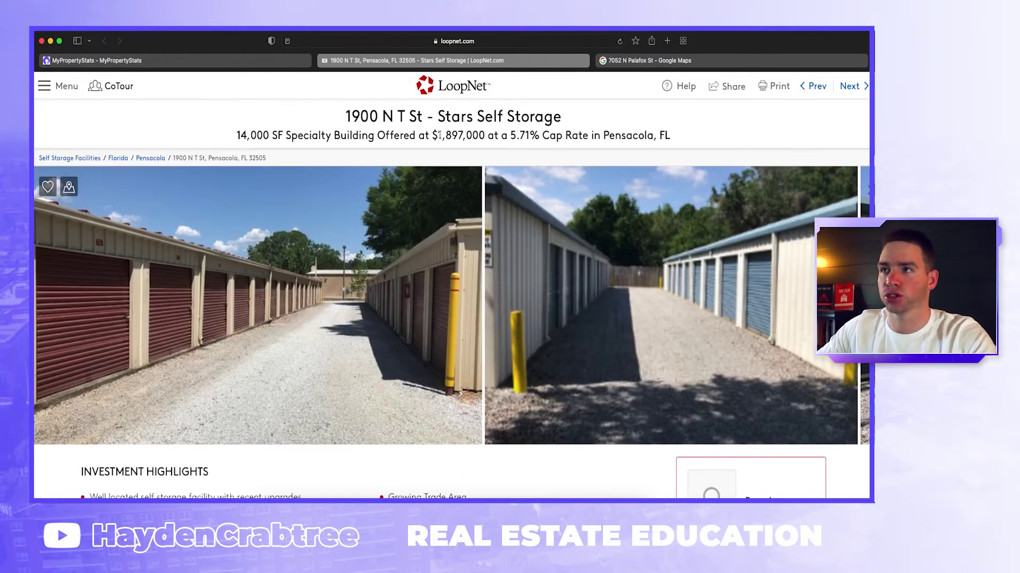
left_click(200, 59)
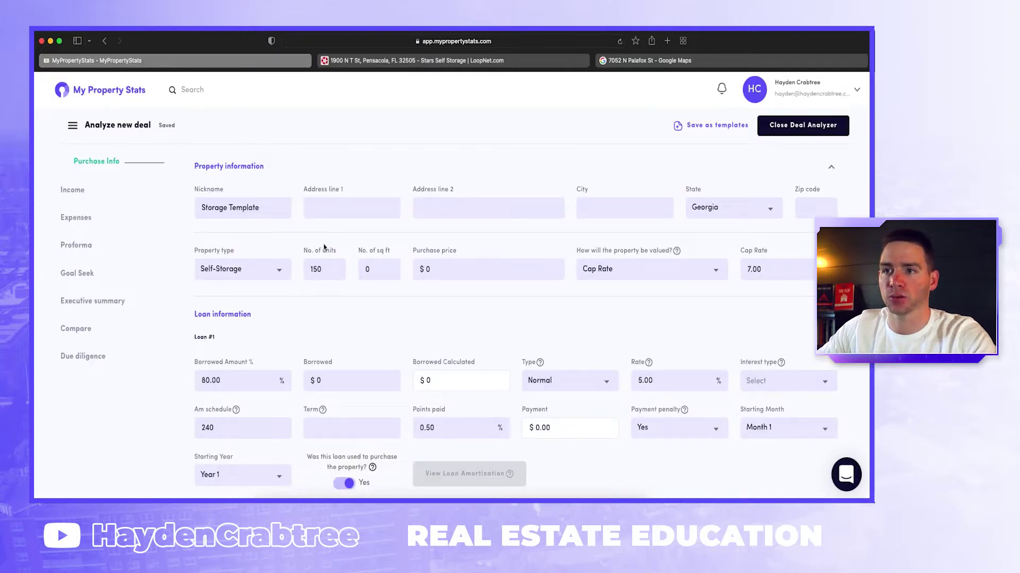
Set the purchase price to 1,897,000 and highlight the calculated loan payment.
type("1,897,000")
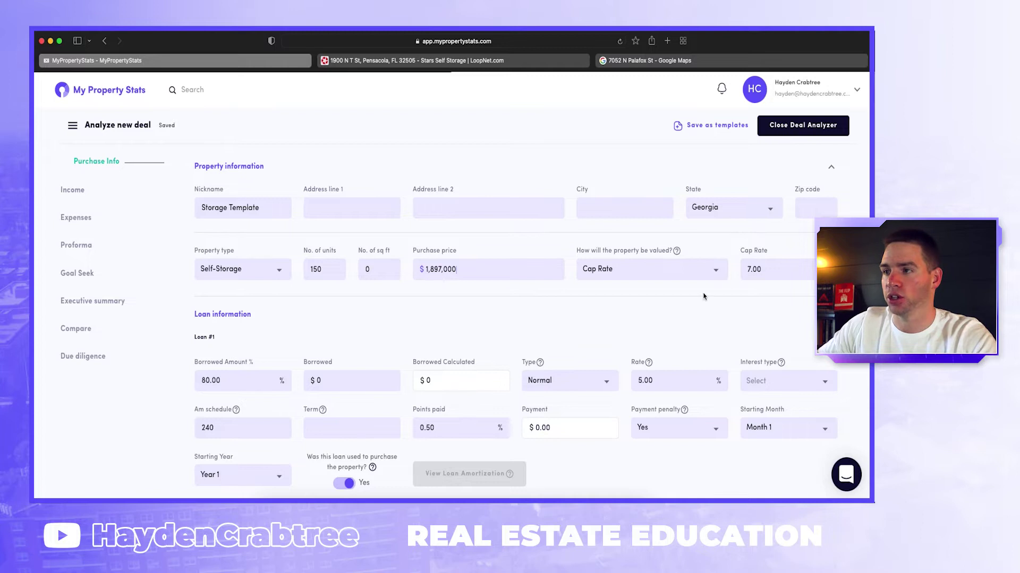
left_click(719, 306)
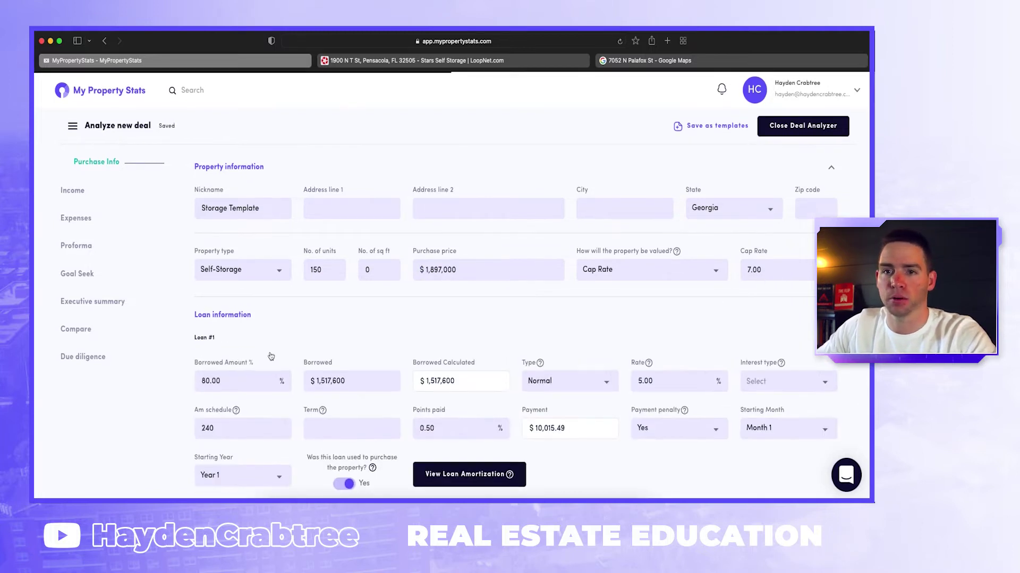
scroll(280, 310, "down", 3)
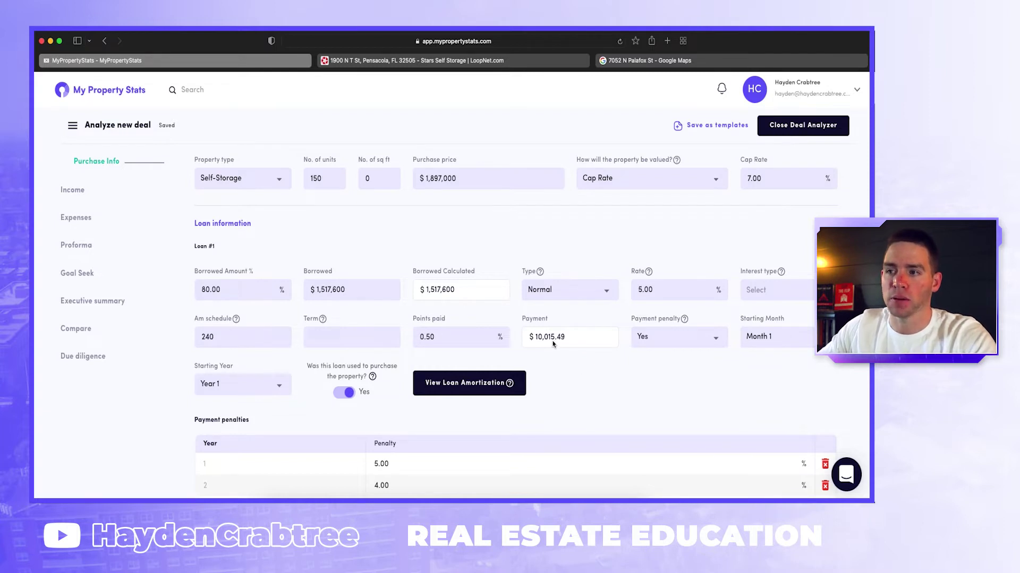
left_click_drag(579, 337, 521, 337)
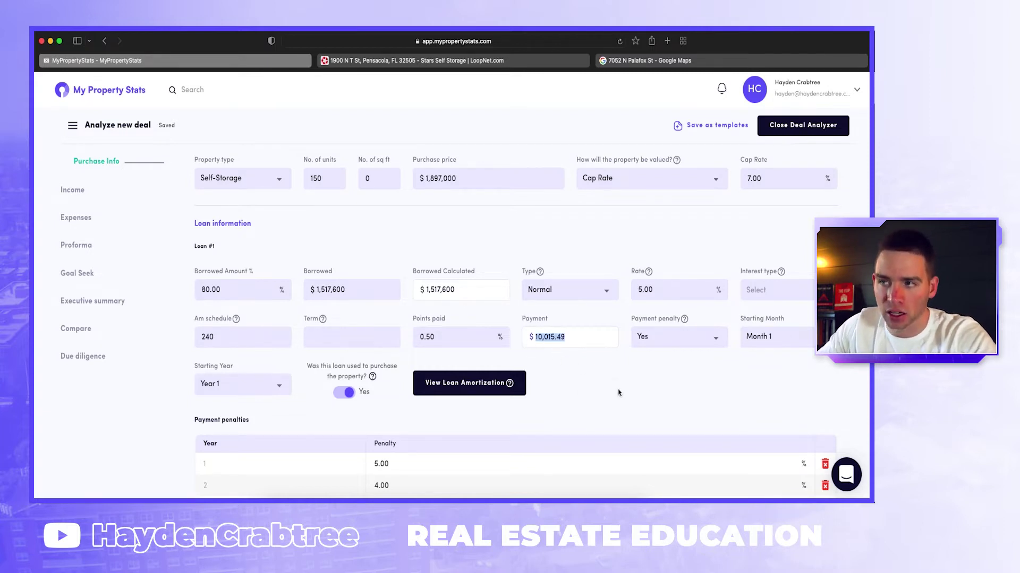
Switch to the LoopNet listing, highlight the current NOI in the executive summary, and return to the My Property Stats deal analyzer.
left_click(411, 62)
scroll(432, 274, "down", 6)
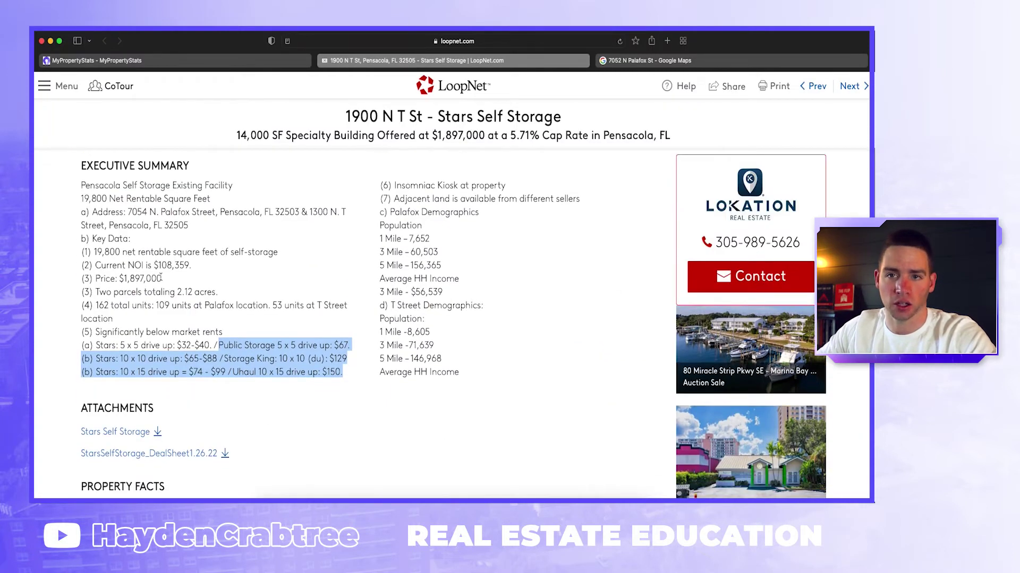
left_click_drag(154, 266, 194, 270)
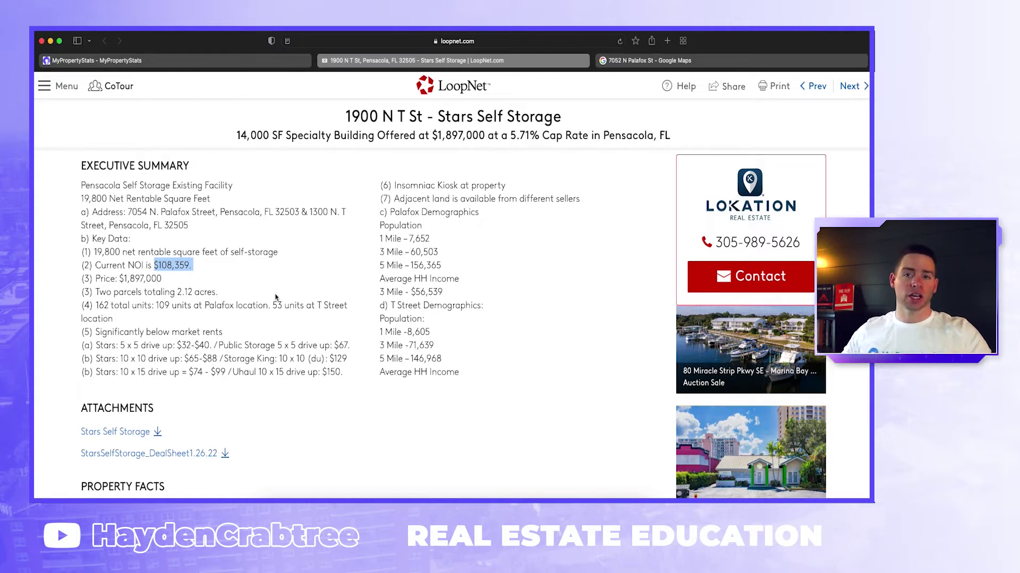
left_click(224, 61)
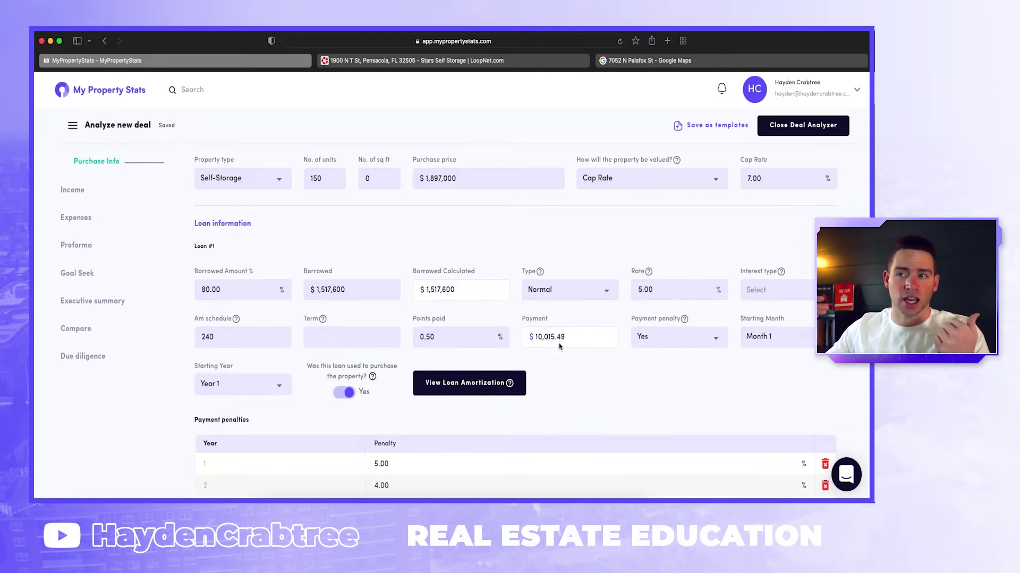
Enter Asphalt as the improvement description in the Improvements table.
scroll(559, 343, "down", 1)
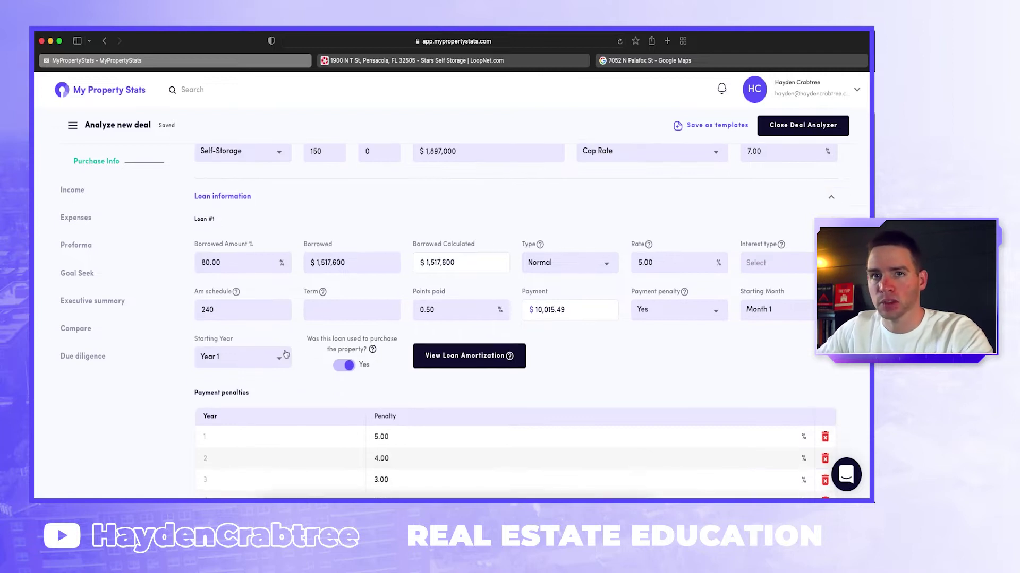
scroll(389, 284, "down", 3)
scroll(300, 351, "down", 8)
left_click(240, 403)
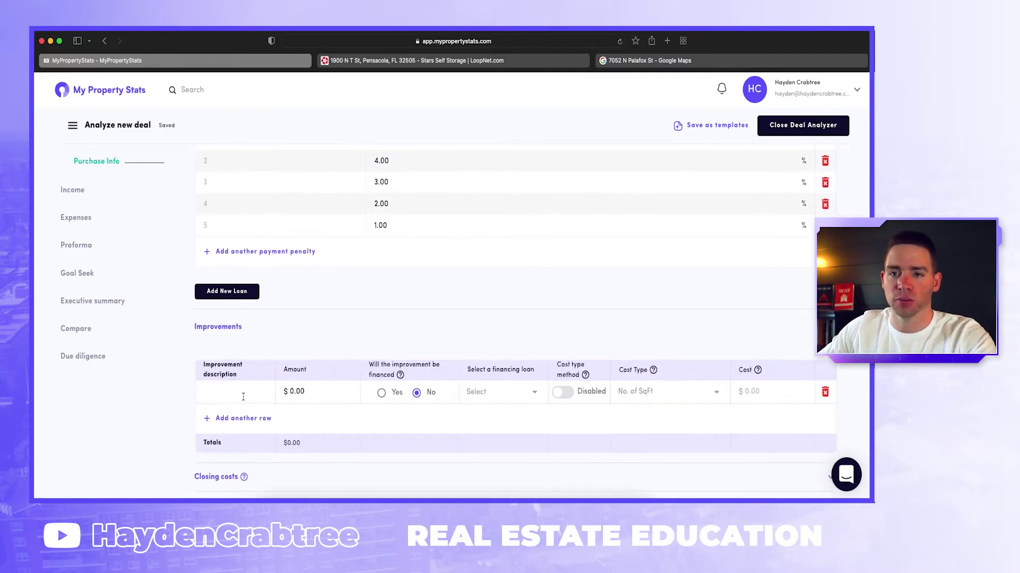
type("Asphalt")
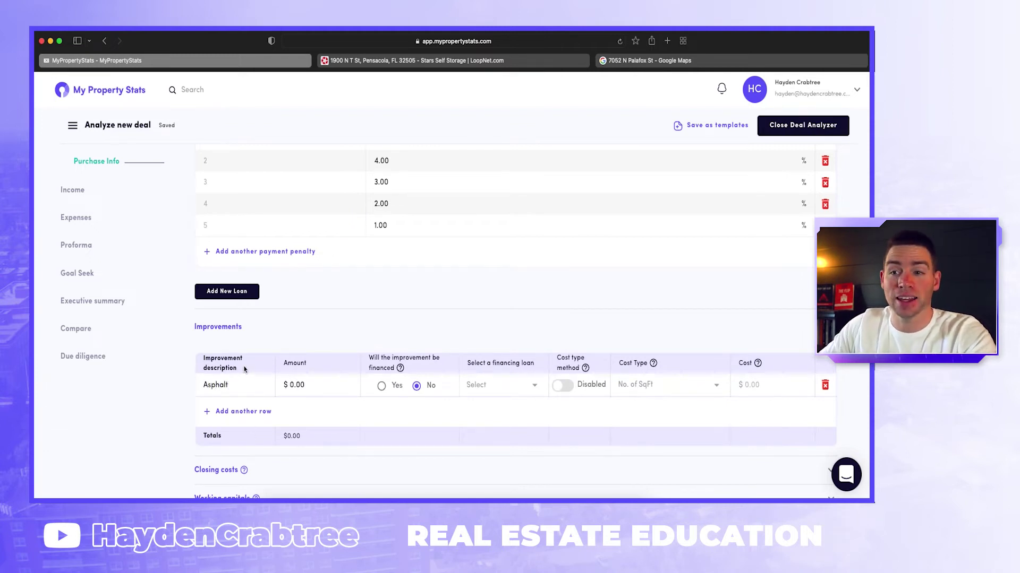
scroll(496, 439, "down", 3)
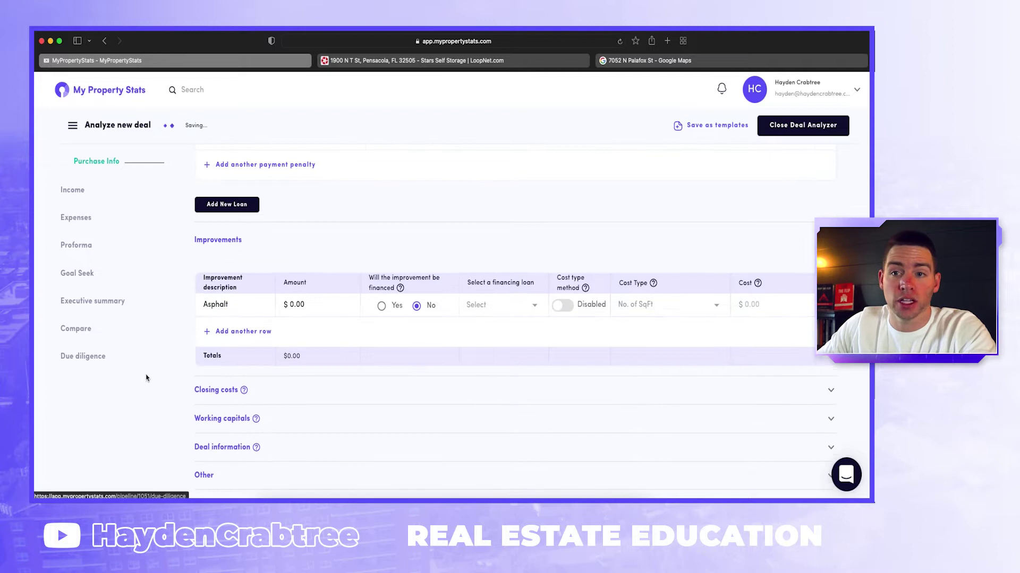
Glance at the Income section, return to Purchase Info, and expand the closing costs to review them.
left_click(85, 356)
left_click(81, 190)
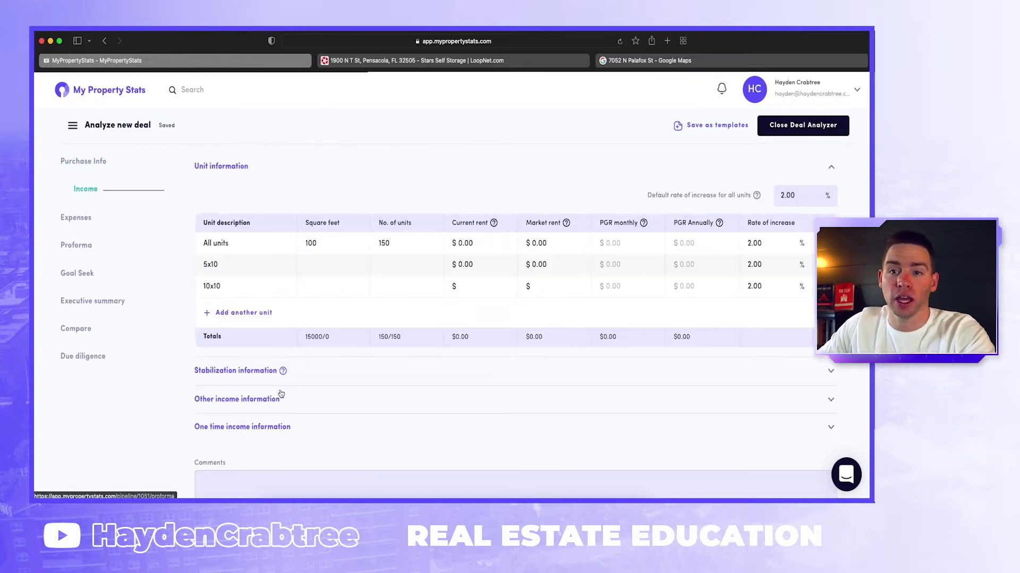
left_click(92, 172)
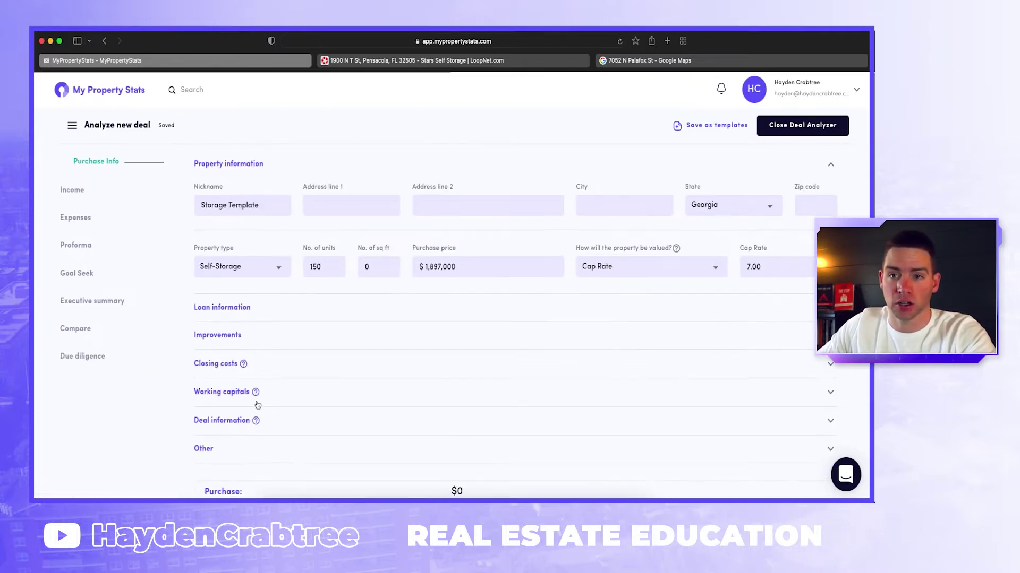
left_click(228, 363)
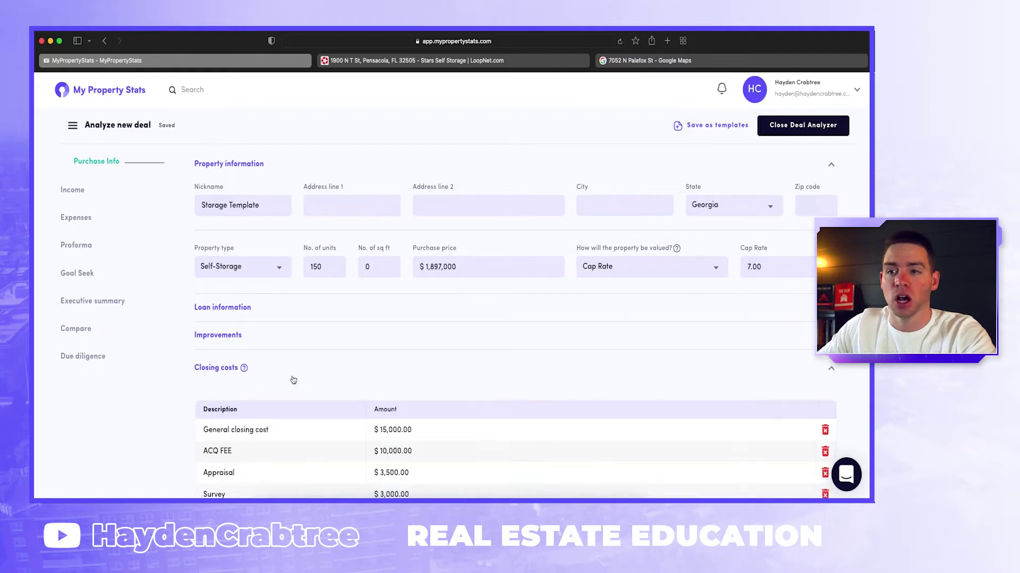
scroll(372, 452, "down", 2)
scroll(413, 486, "down", 2)
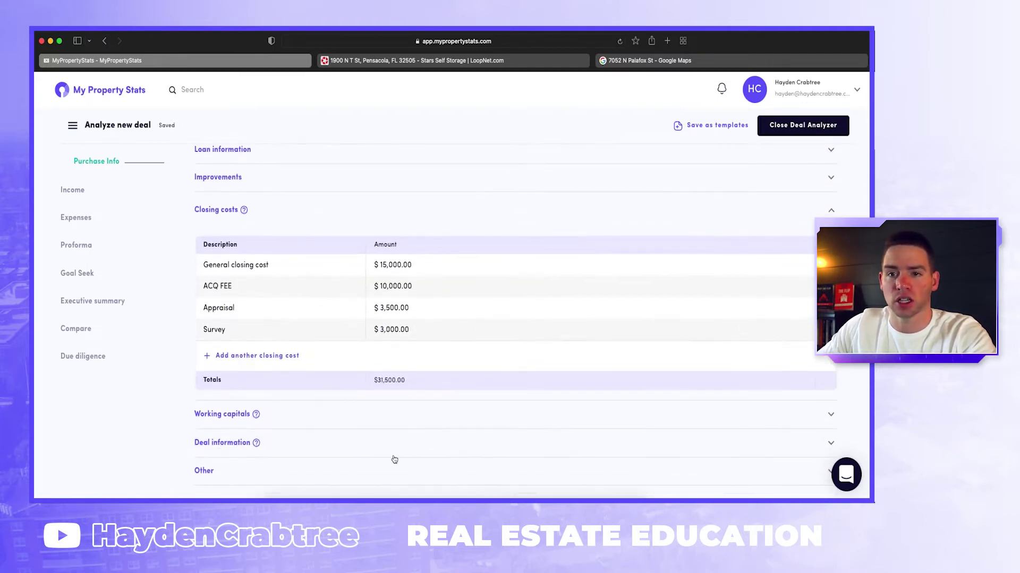
Expand the working capitals and deal information sections and review the months in reserve and the contract timelines.
left_click(278, 420)
scroll(360, 435, "down", 2)
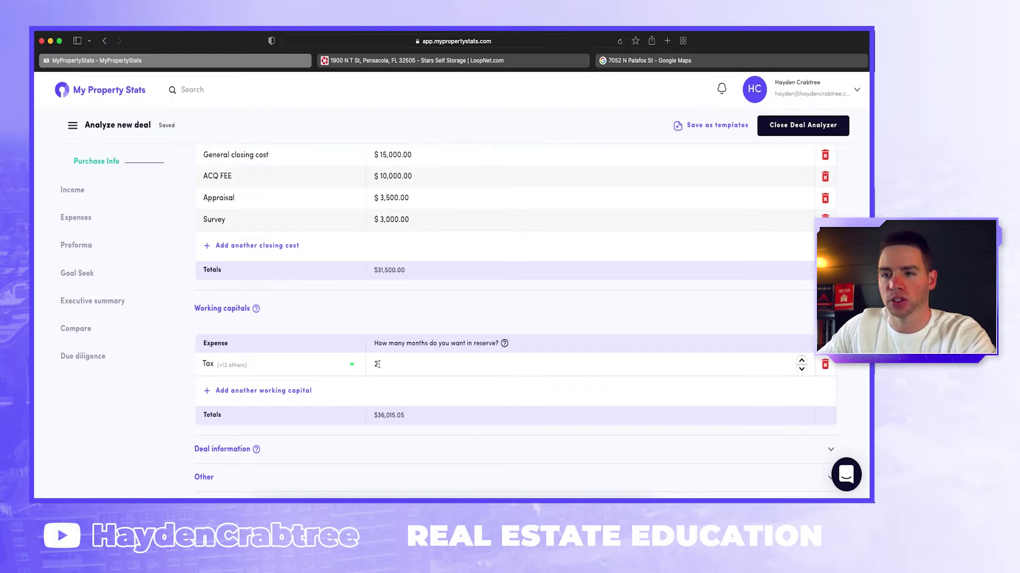
scroll(306, 407, "down", 2)
left_click(287, 388)
scroll(377, 409, "down", 3)
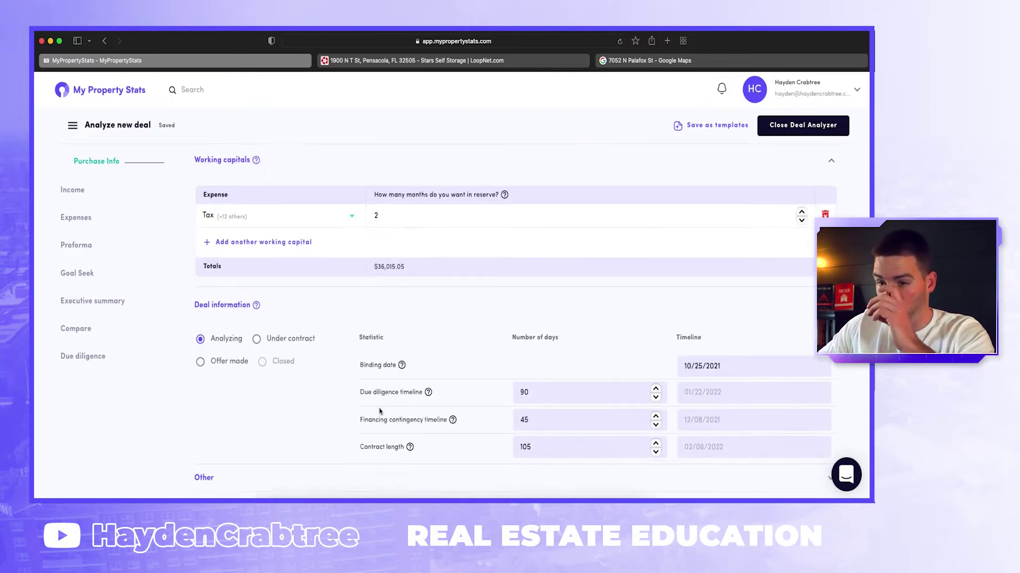
Review the purchase cost summary, highlighting the purchase price, total cost of the deal, debt, and cash needed to close.
scroll(653, 393, "down", 4)
left_click_drag(205, 268, 824, 387)
scroll(834, 398, "up", 1)
left_click(835, 401)
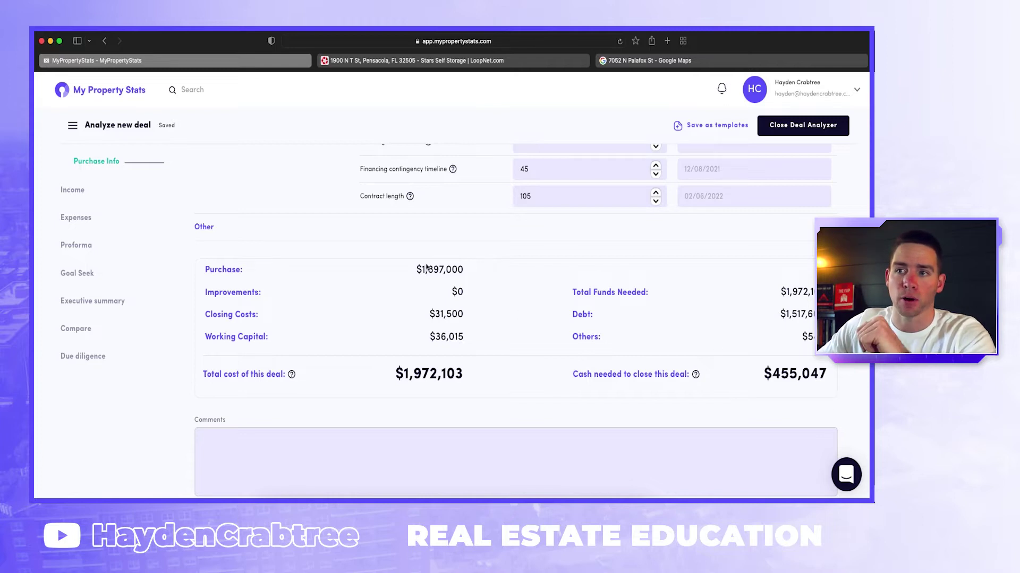
left_click_drag(418, 269, 465, 275)
left_click(482, 295)
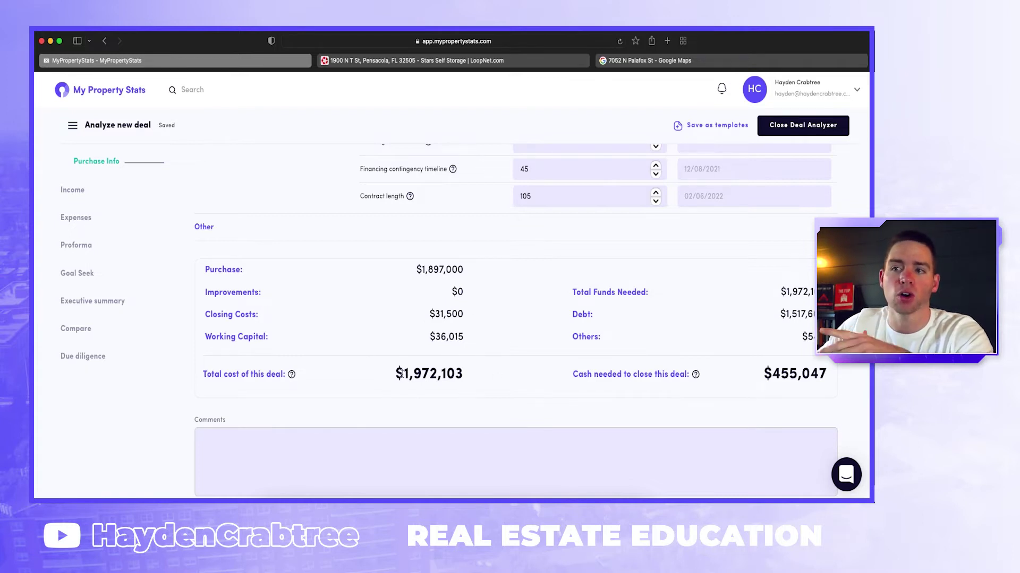
left_click_drag(401, 374, 460, 381)
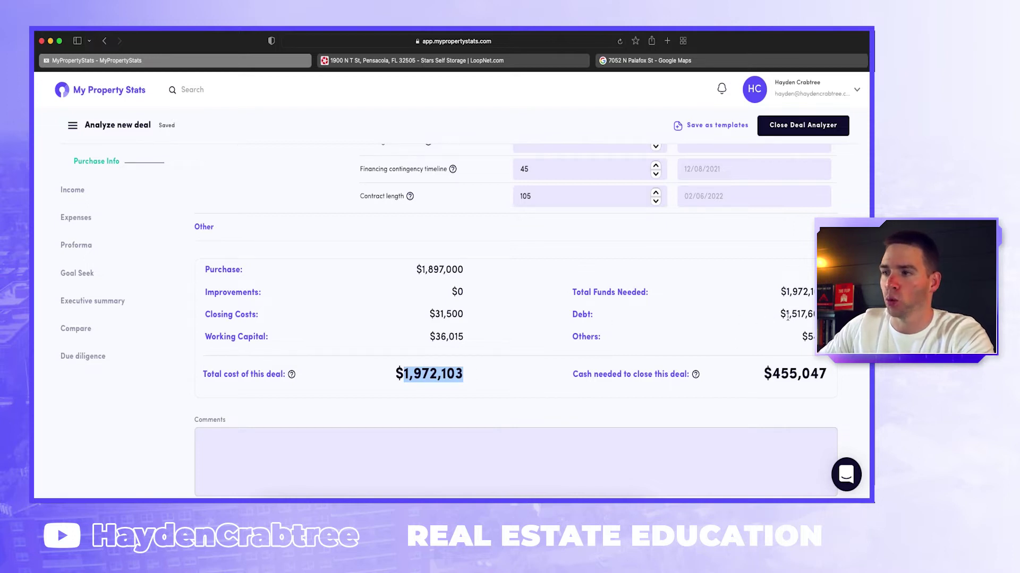
left_click_drag(787, 317, 792, 317)
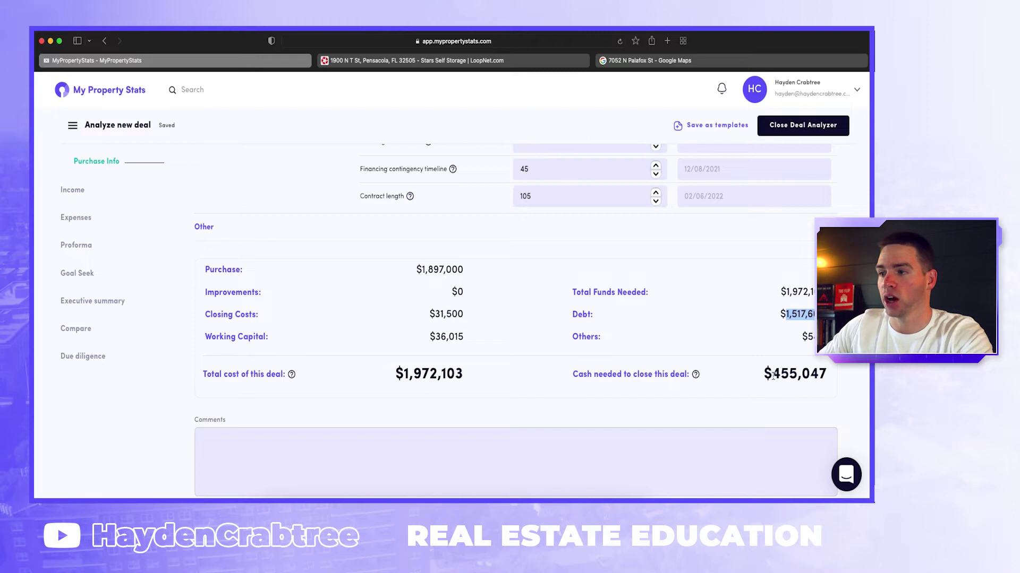
left_click_drag(772, 375, 826, 378)
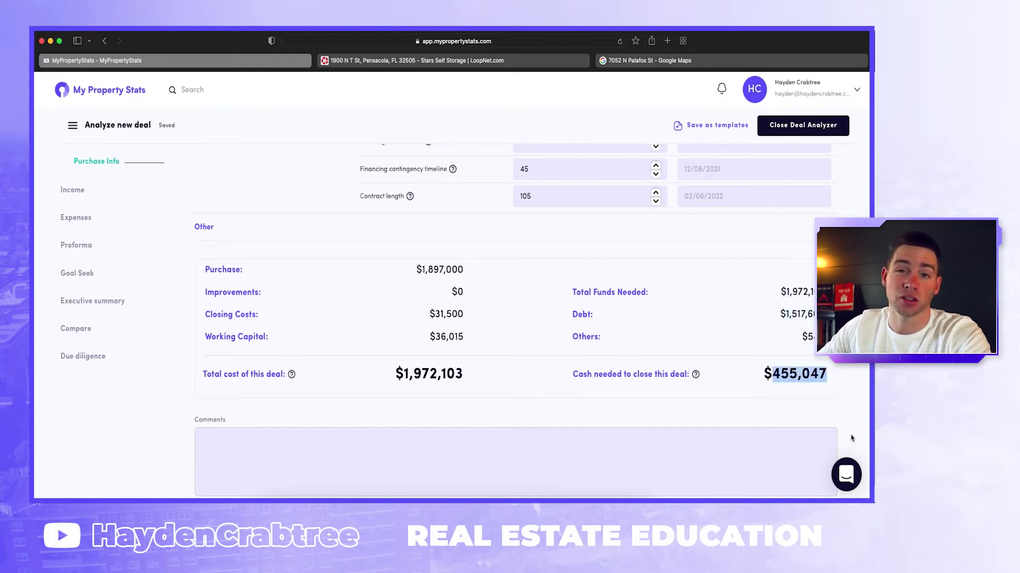
Recheck the working capital and closing cost entries, and open the Income section's unit information.
scroll(220, 349, "up", 12)
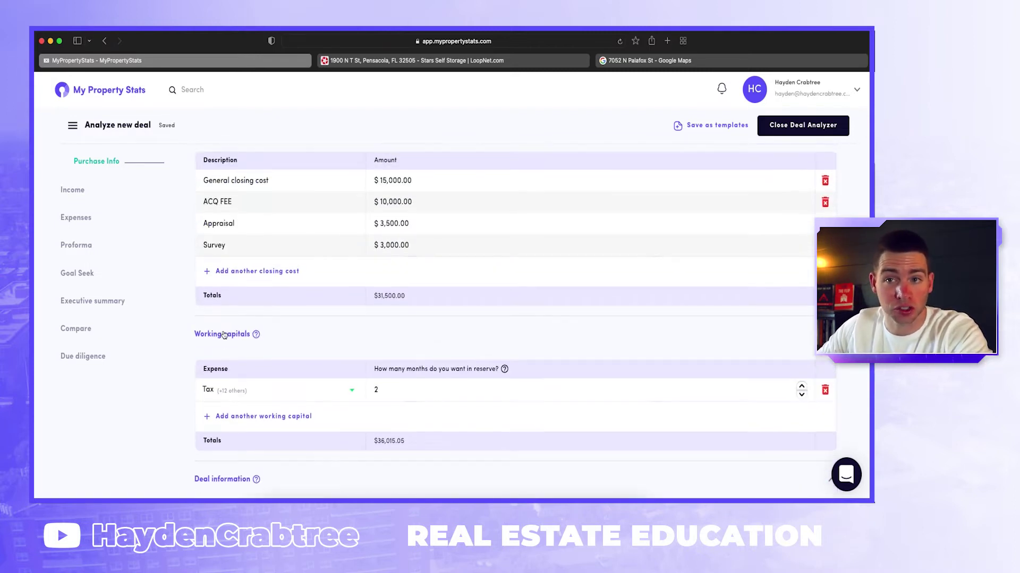
scroll(223, 335, "up", 4)
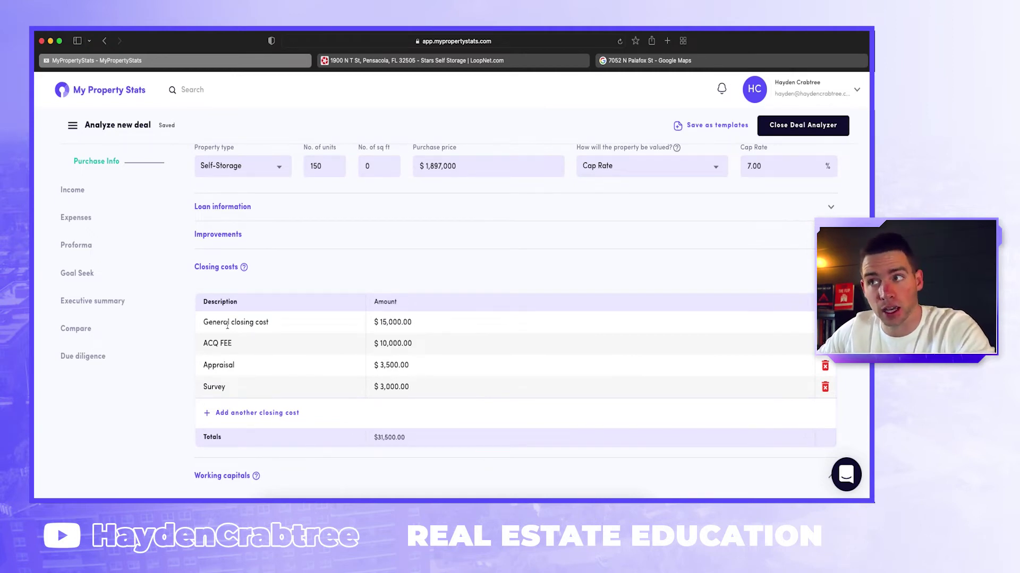
left_click(71, 190)
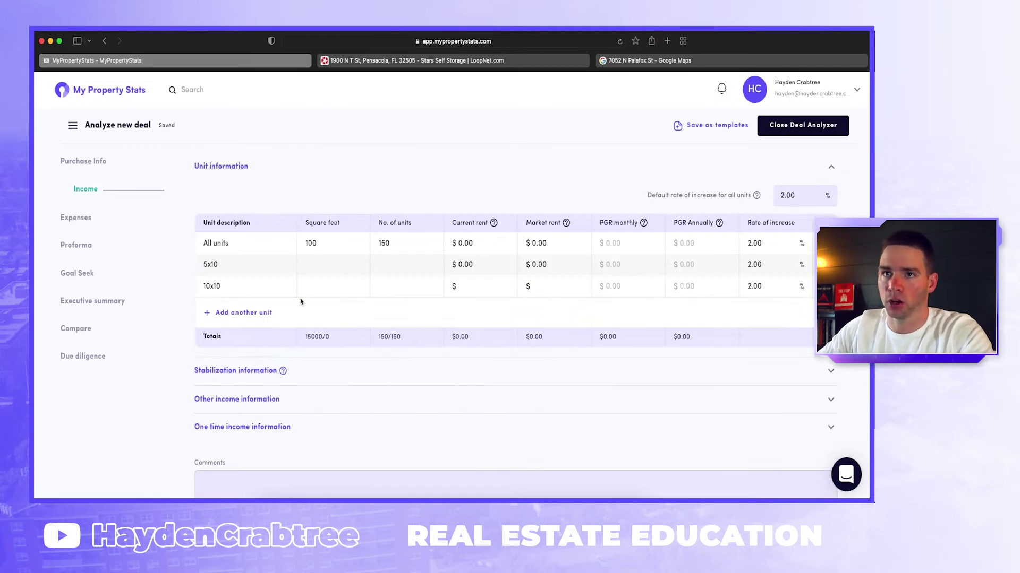
Return to the LoopNet listing and highlight the current NOI figure under the executive summary's key data.
left_click(404, 60)
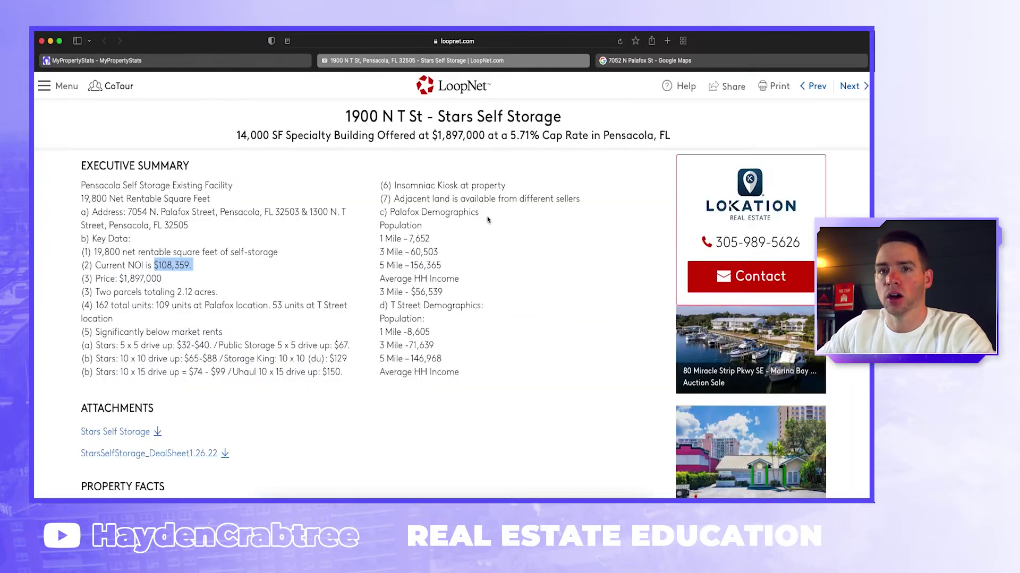
scroll(254, 107, "up", 2)
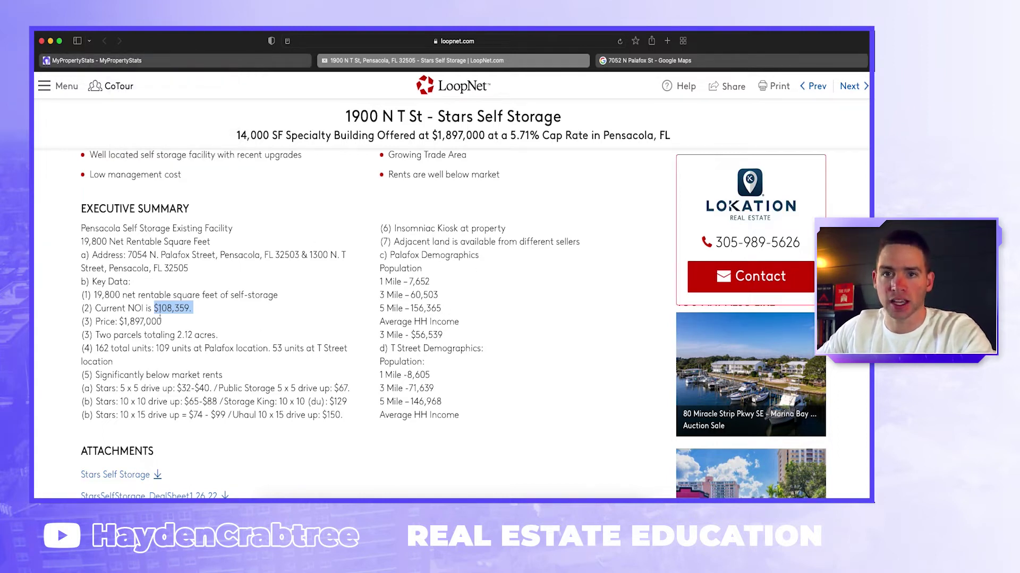
left_click(245, 337)
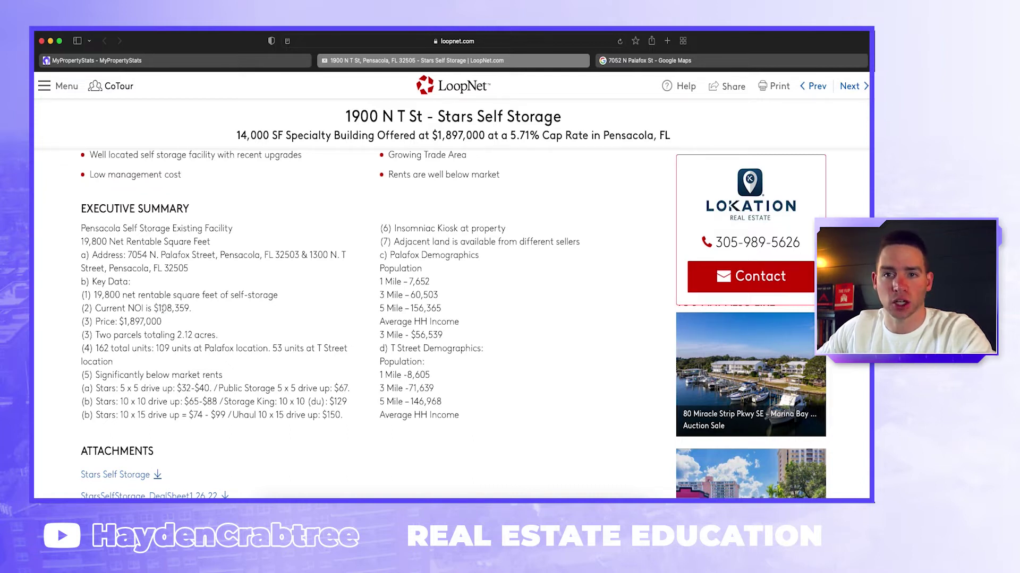
left_click_drag(157, 309, 192, 309)
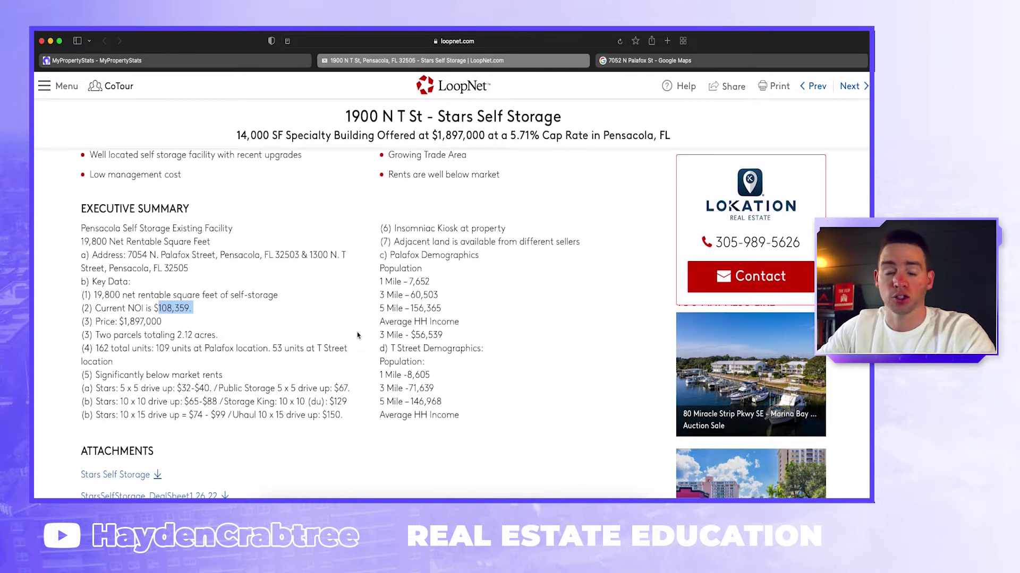
Calculate 108359/.6 in Spotlight to estimate the gross income from the NOI.
key("super+space")
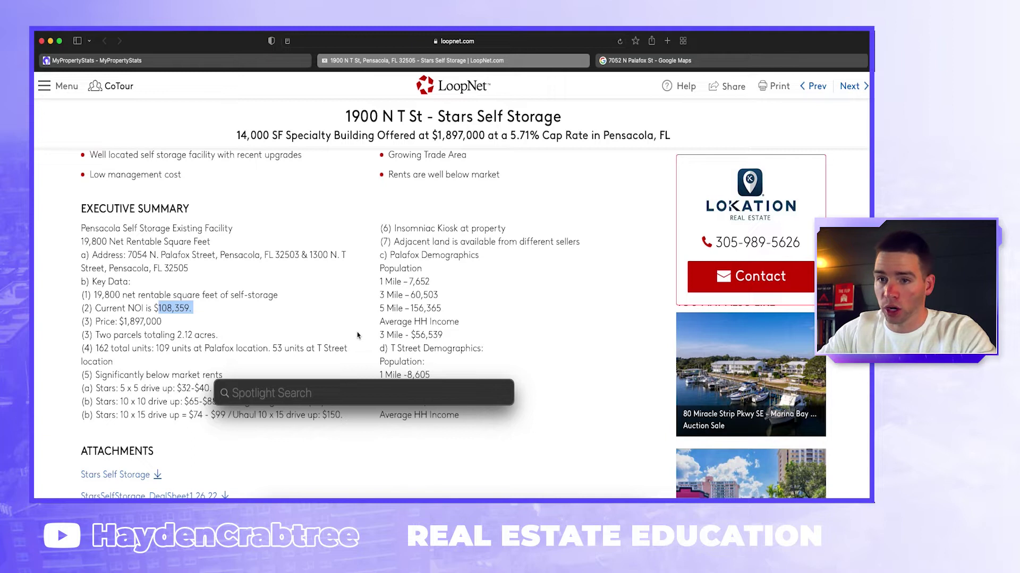
type("108359/")
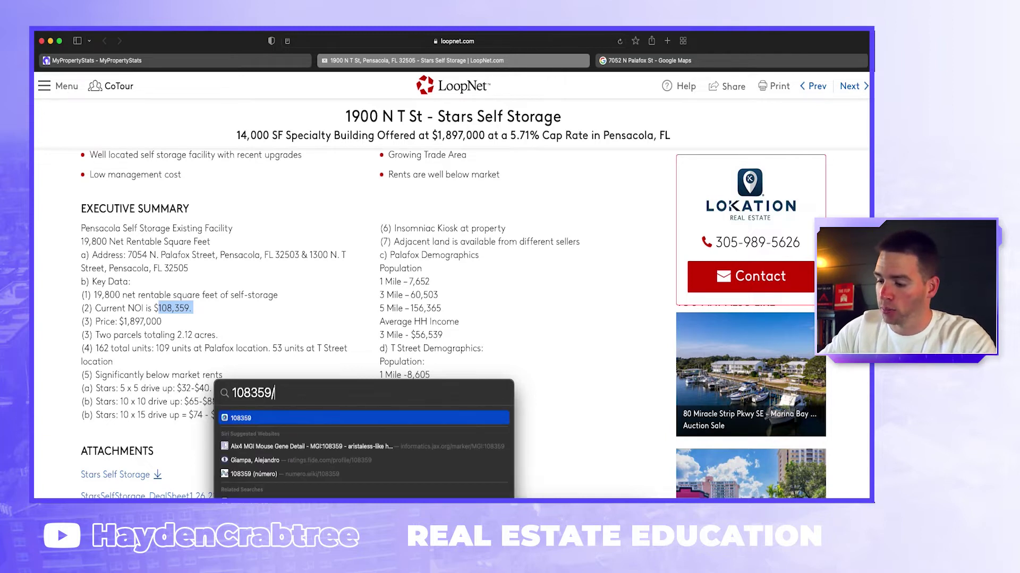
type(".06")
key("Left")
key("BackSpace")
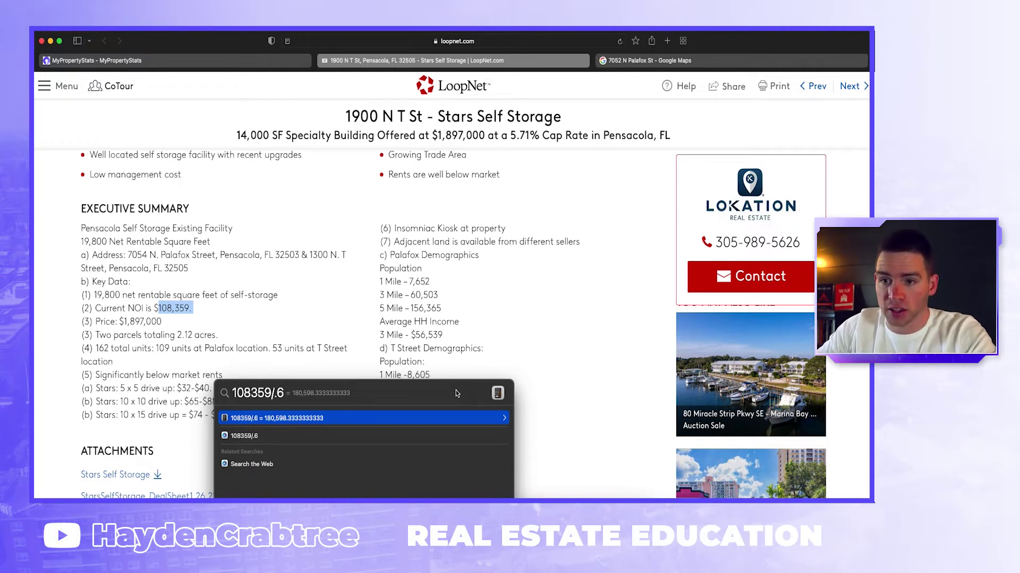
Calculate 180598*.6 to verify the NOI and 180598*.4 for the estimated expenses.
key("Escape")
type("18")
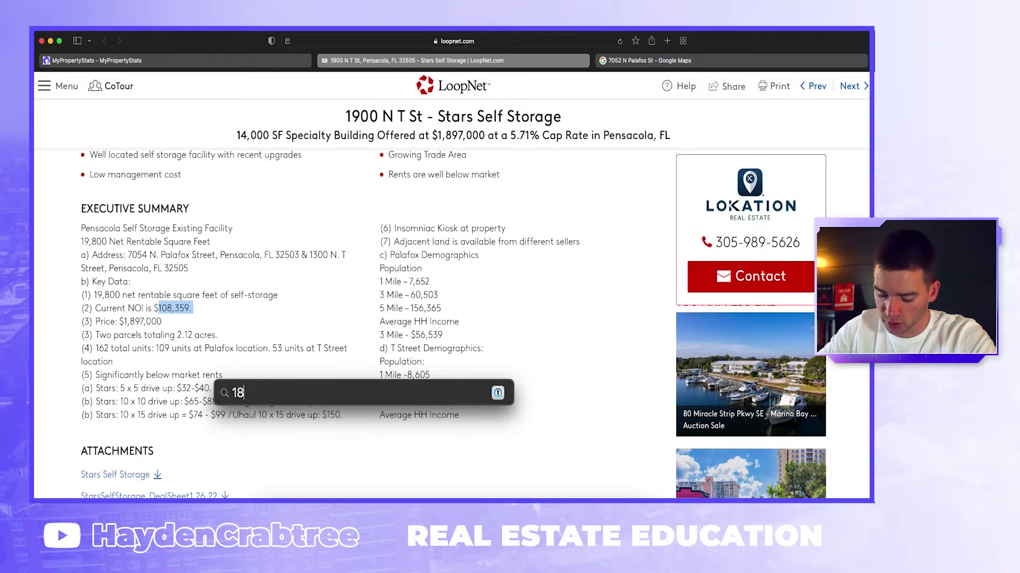
type("0598*.6")
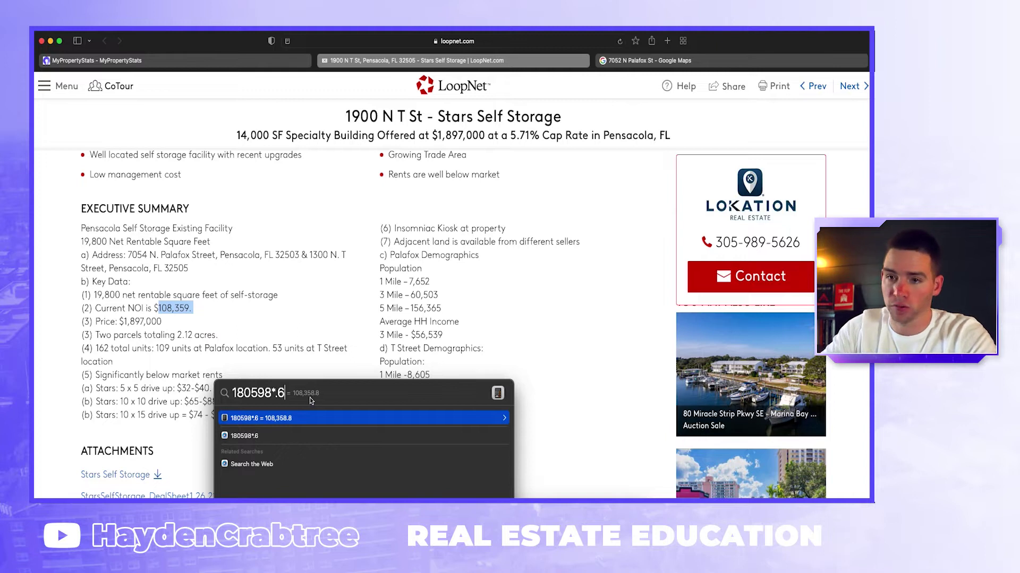
key("BackSpace")
type("4")
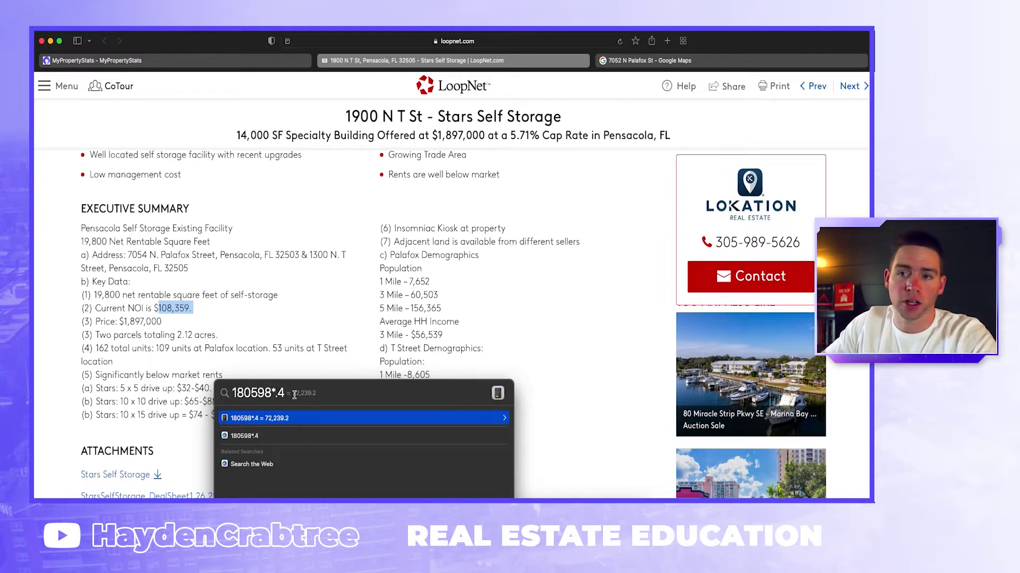
Recalculate 180598*.6 in Spotlight and return to the deal's unit information in My Property Stats.
key("BackSpace")
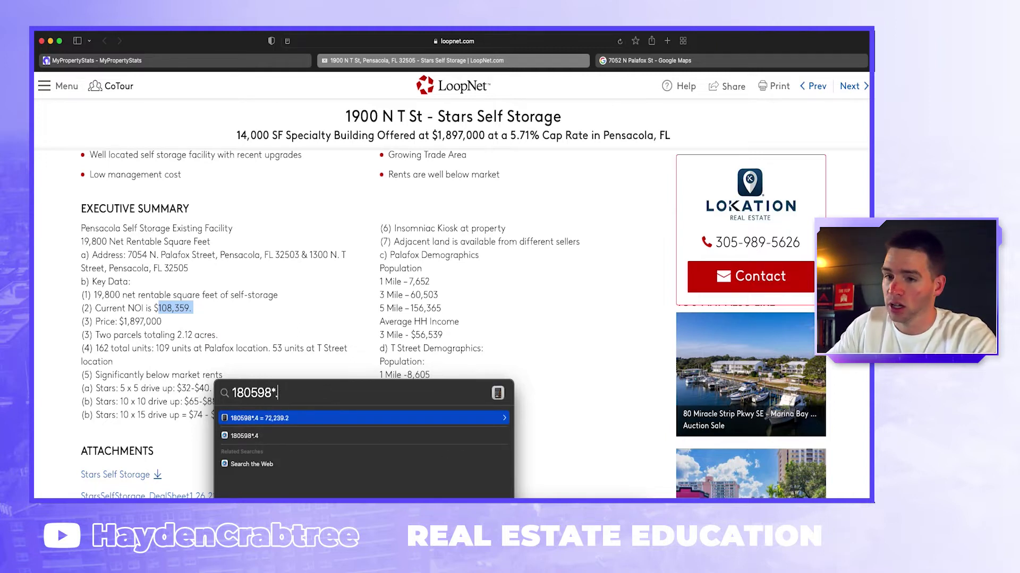
type("6")
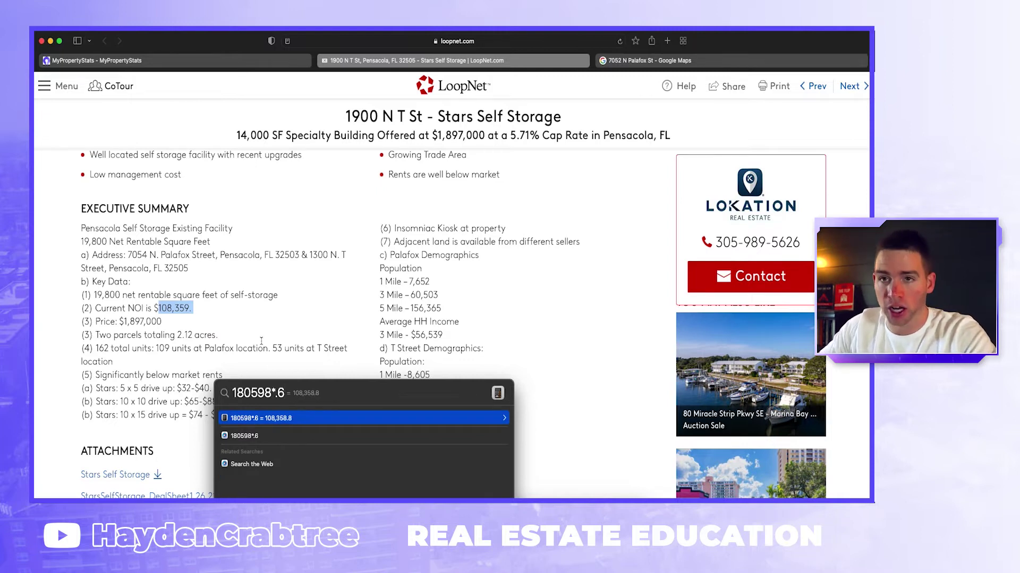
key("Escape")
left_click(292, 61)
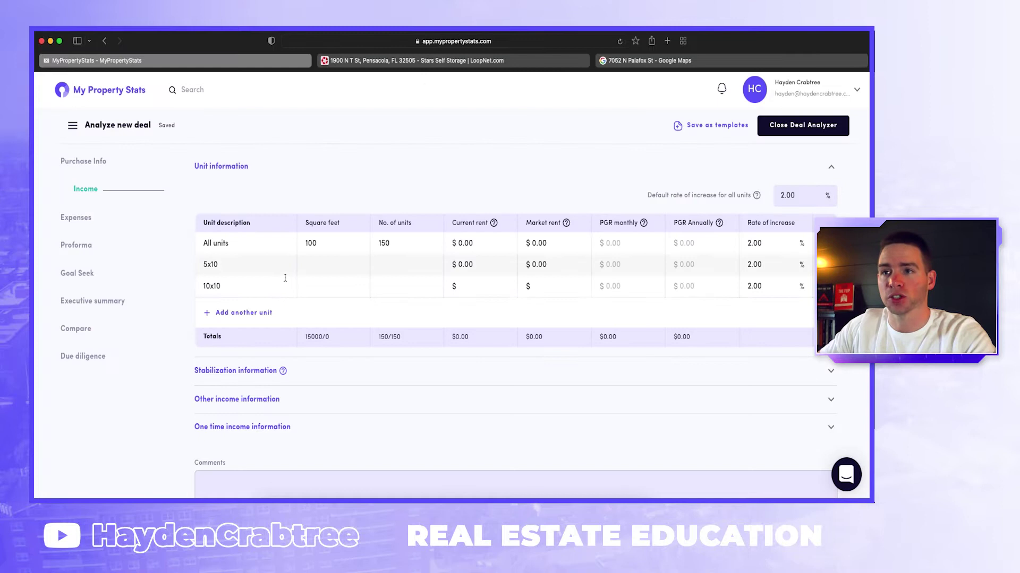
Check the unit counts in the LoopNet executive summary and set the number of units for All units to 162.
left_click(391, 61)
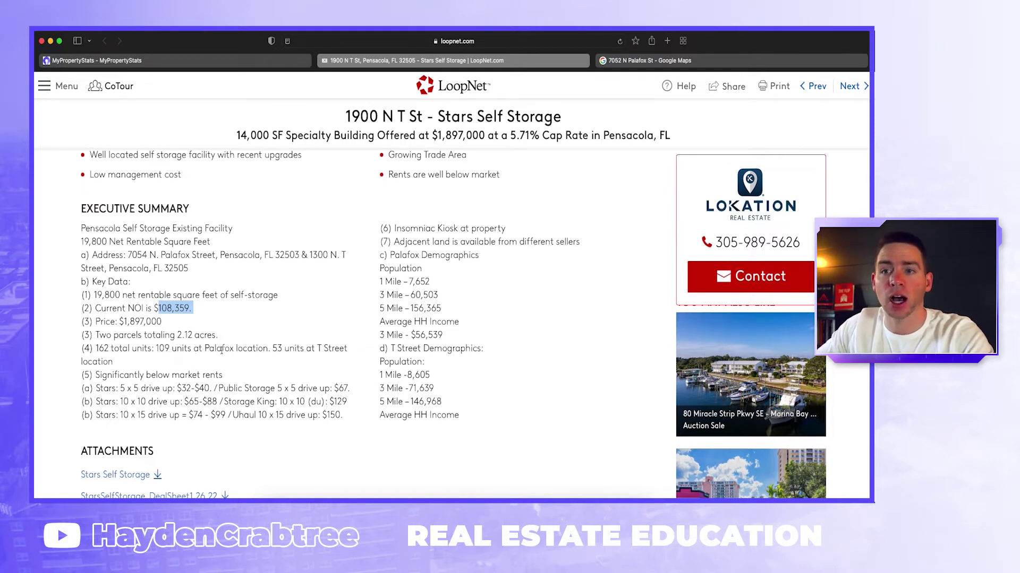
double_click(277, 348)
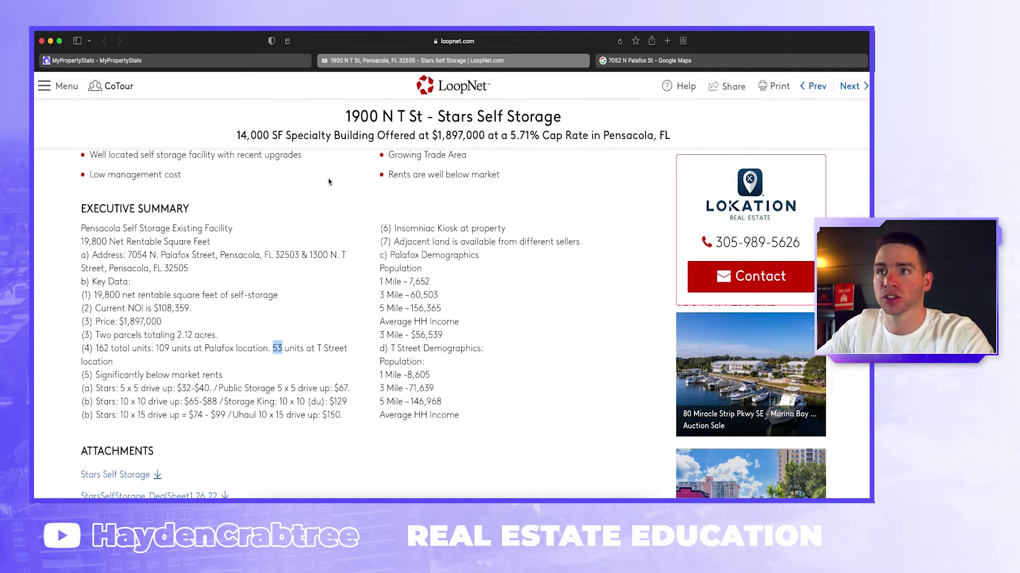
left_click(259, 62)
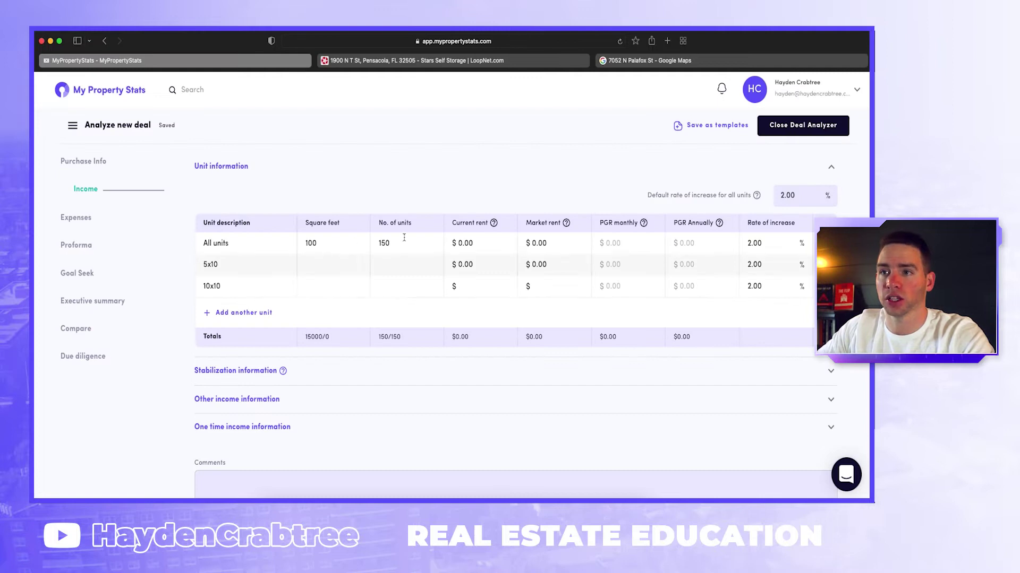
left_click_drag(395, 241, 385, 240)
type("62")
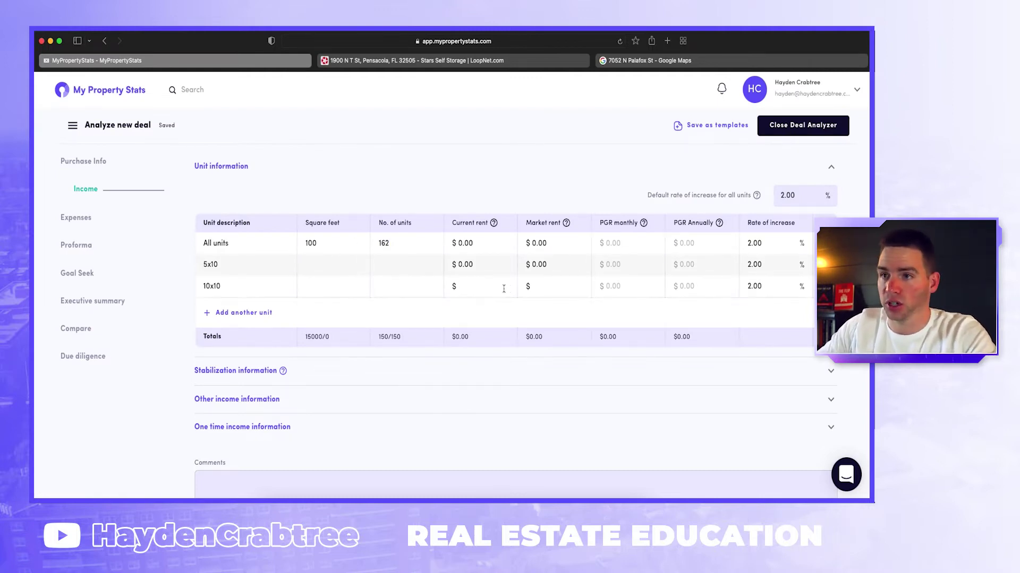
Calculate 19800/162 in Spotlight and set the square feet for All units to 122.
key("super+shift+space")
type("19800")
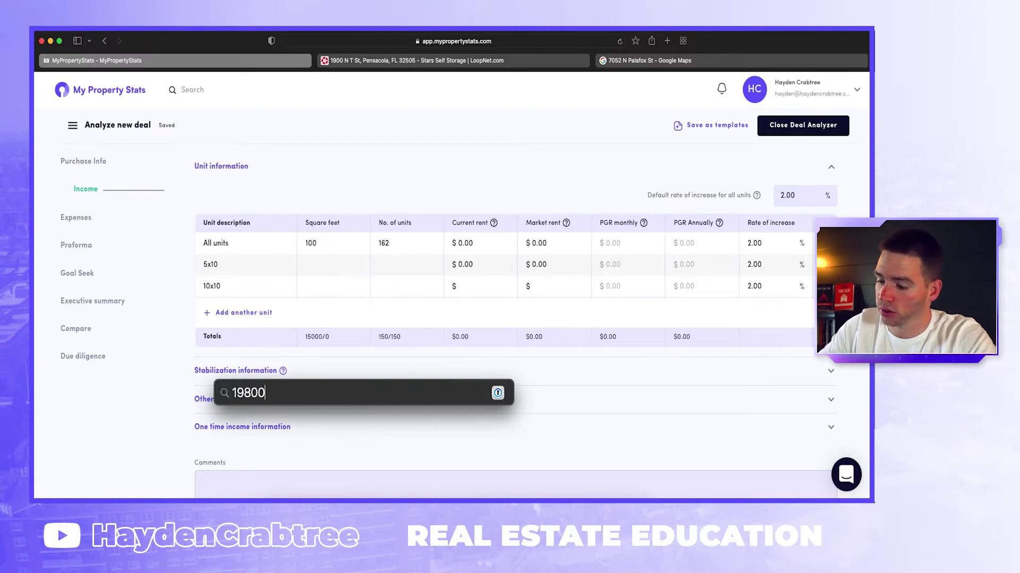
type("/162")
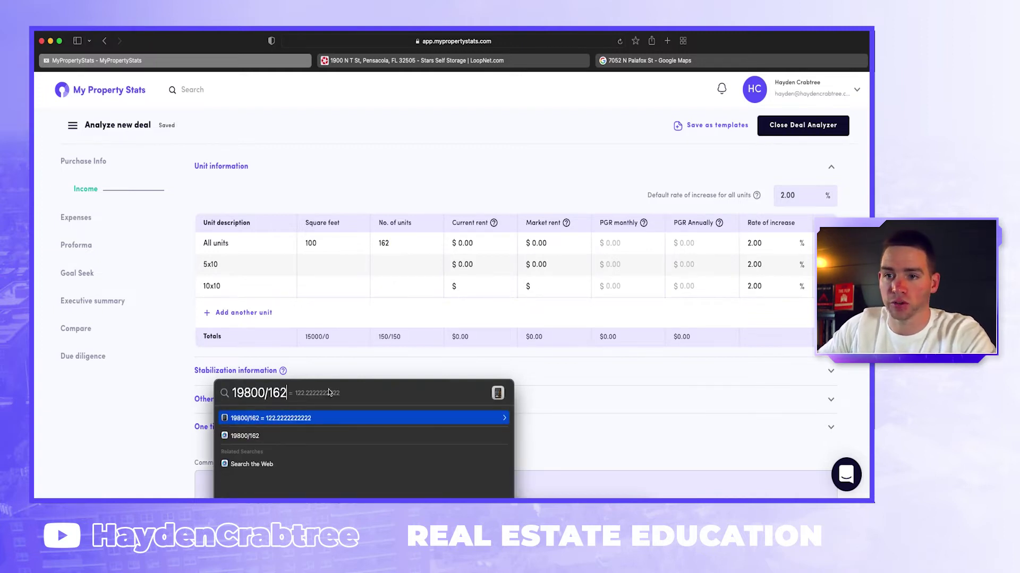
left_click(328, 249)
key("BackSpace")
key("BackSpace")
type("22")
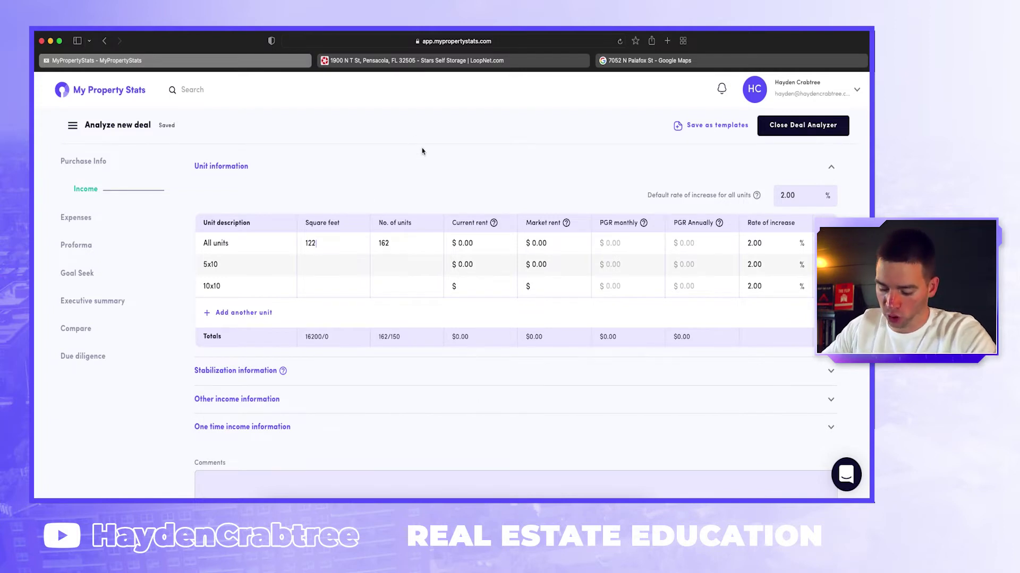
Calculate 180/12 and 15000/162 in Spotlight to estimate the monthly income and the average rent per unit.
key("super+space")
type("180")
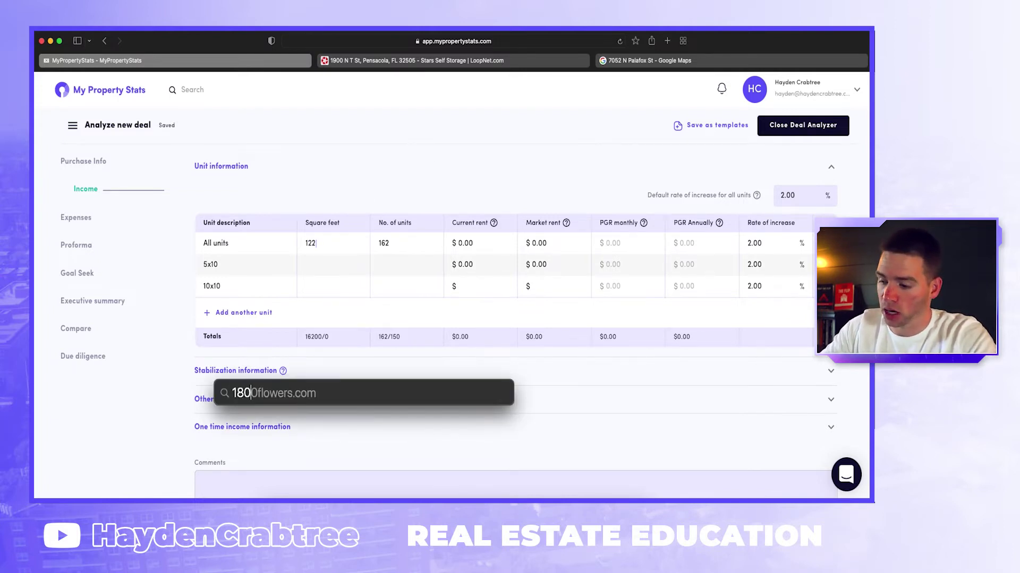
type("/12")
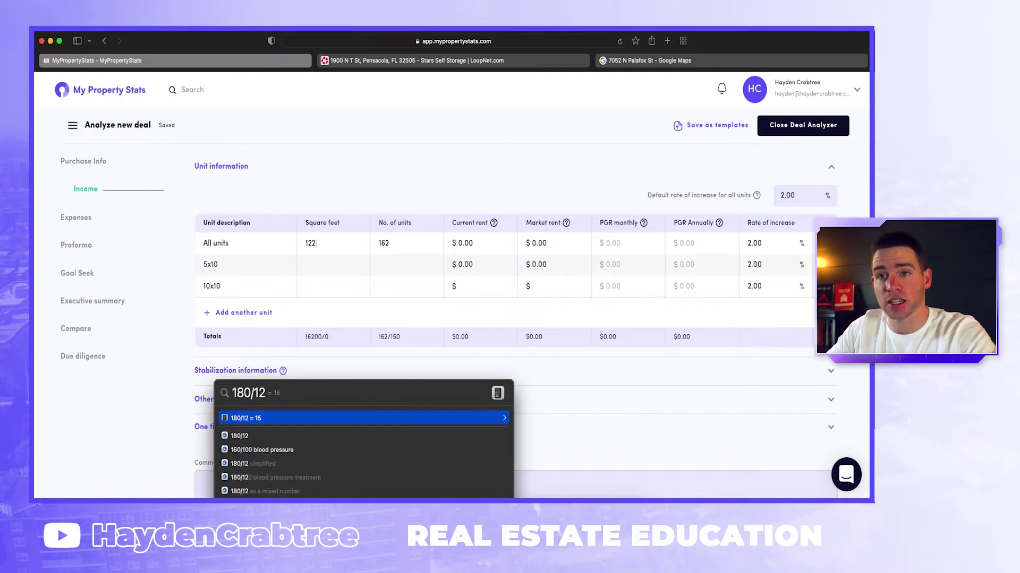
key("super+a")
type("1")
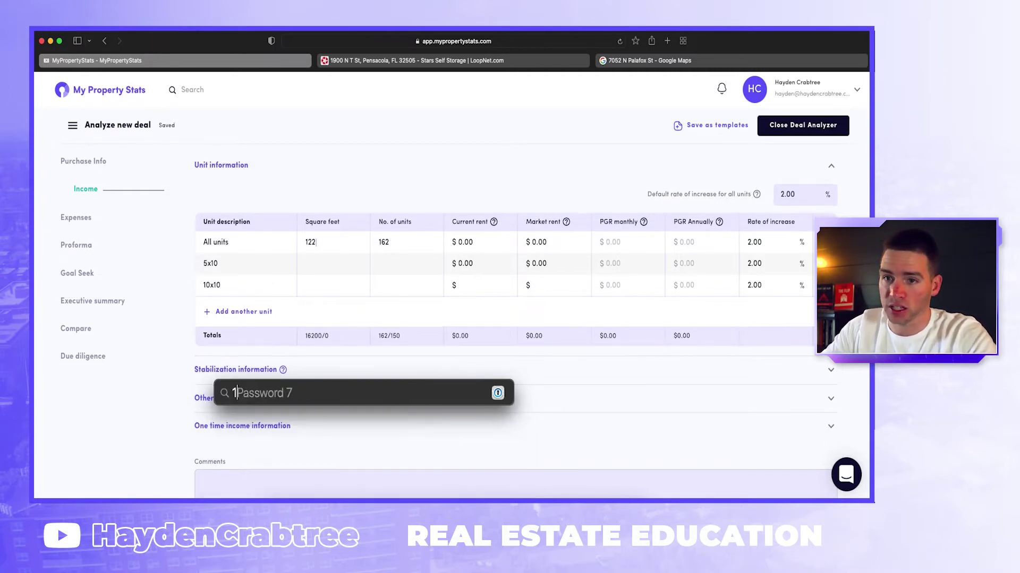
type("5000/")
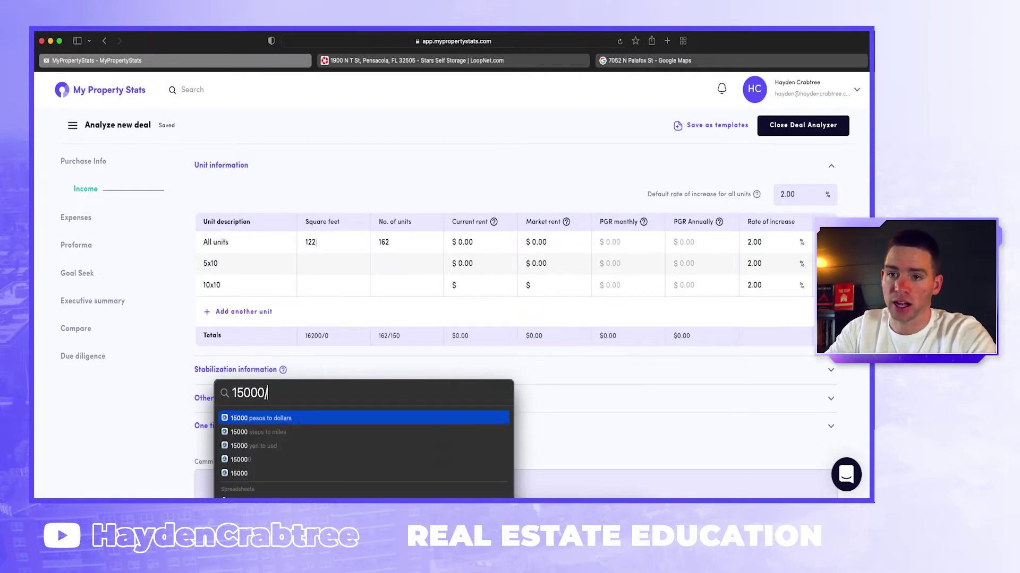
type("162")
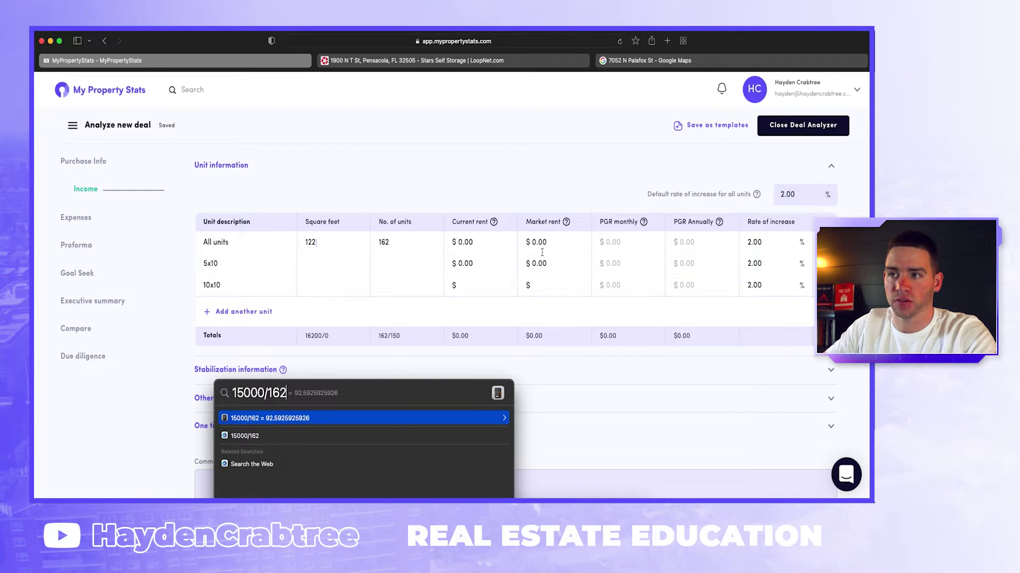
Set the market rent for All units to $92.60.
left_click(554, 240)
key("BackSpace")
key("BackSpace")
key("BackSpace")
key("BackSpace")
type("9.25")
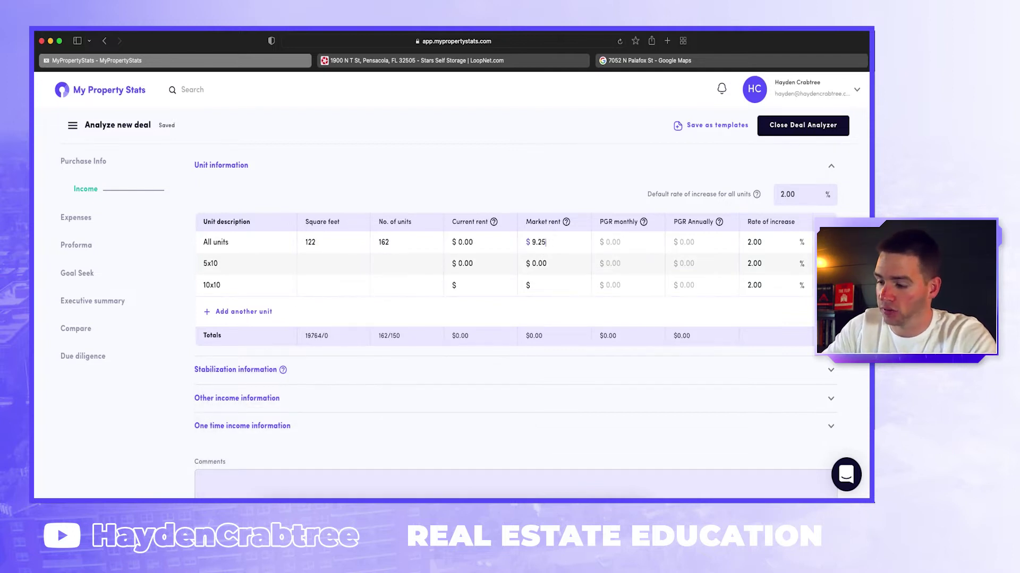
key("BackSpace")
key("BackSpace")
key("BackSpace")
type("2.59")
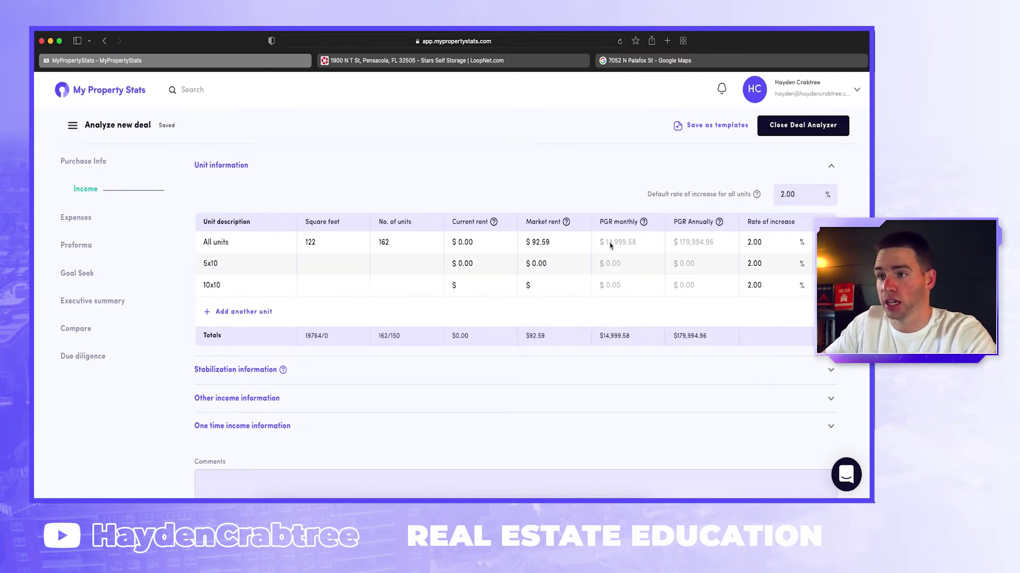
key("BackSpace")
key("BackSpace")
type("6")
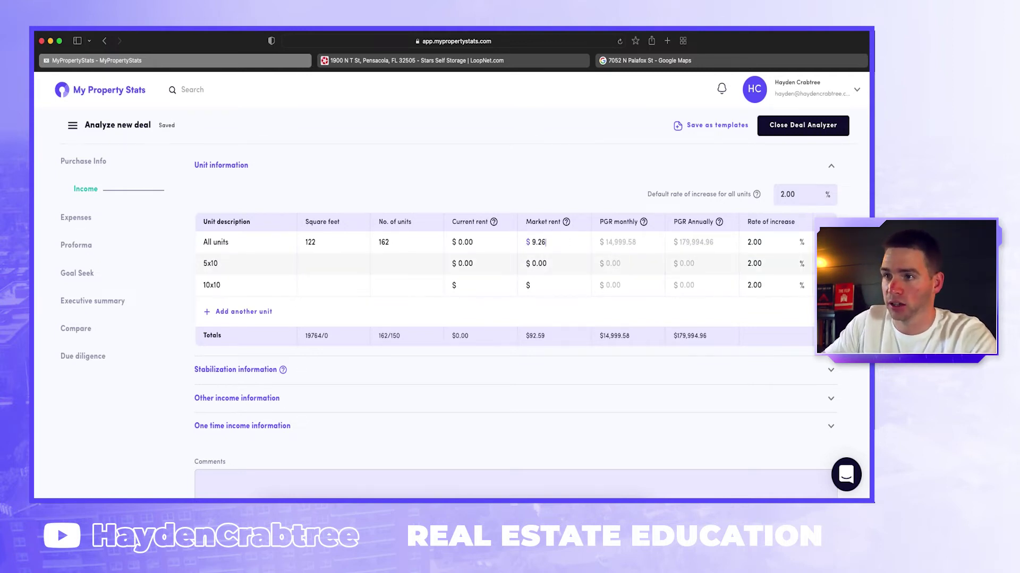
type("0")
left_click(542, 134)
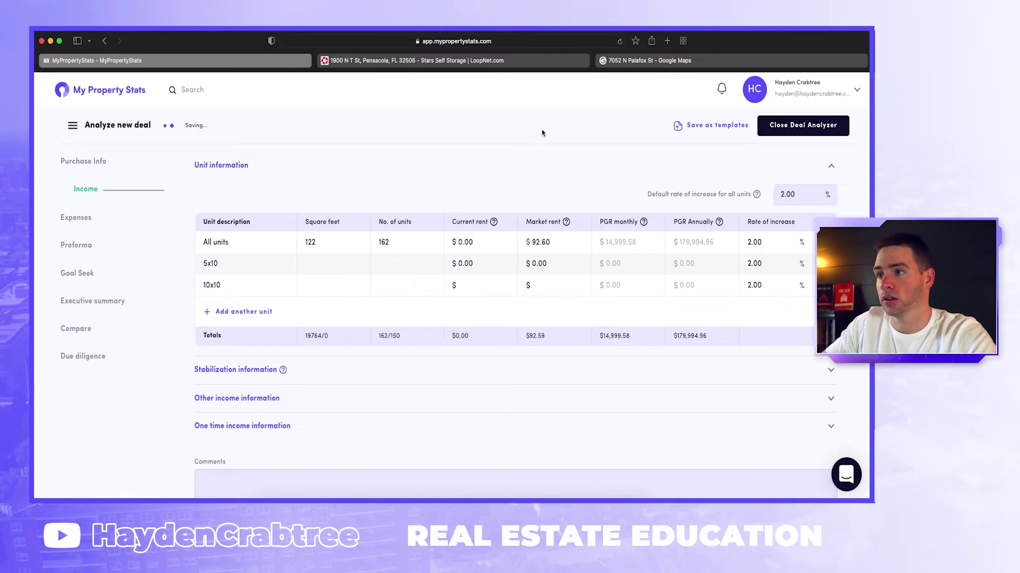
Calculate 92.6/122 in Spotlight to get the average rent per square foot.
scroll(707, 246, "down", 1)
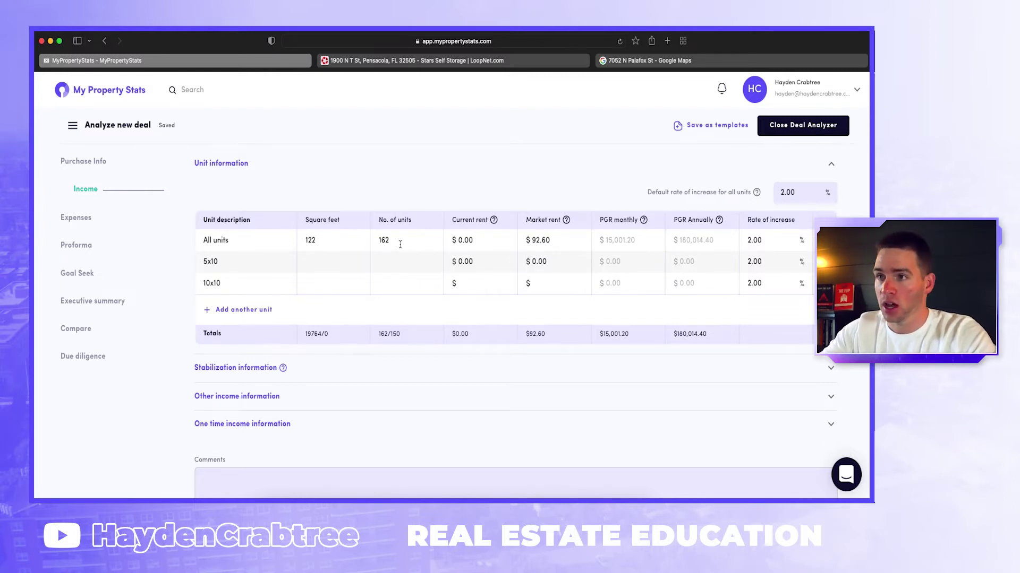
key("super+space")
type("92.6/122")
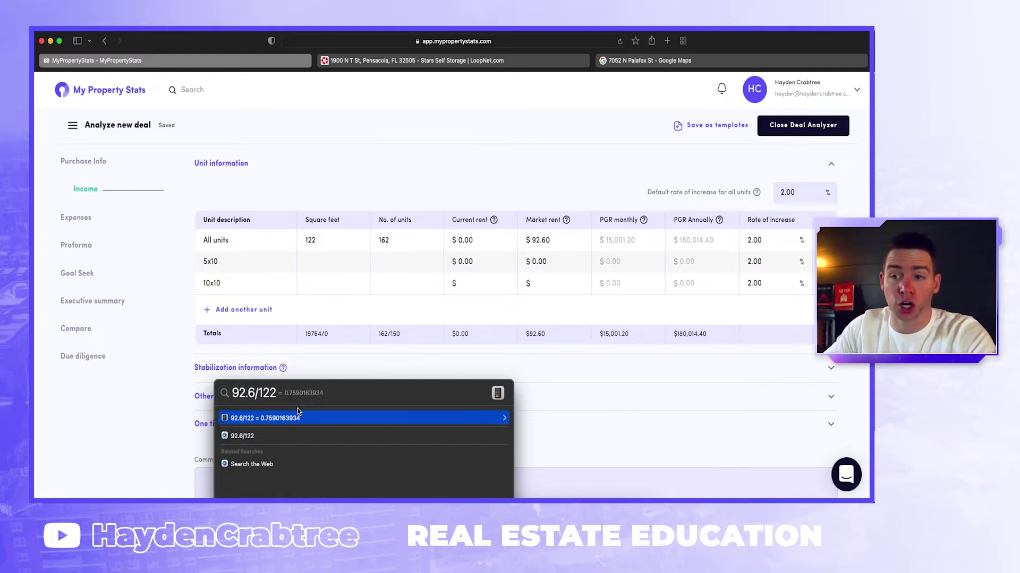
key("Escape")
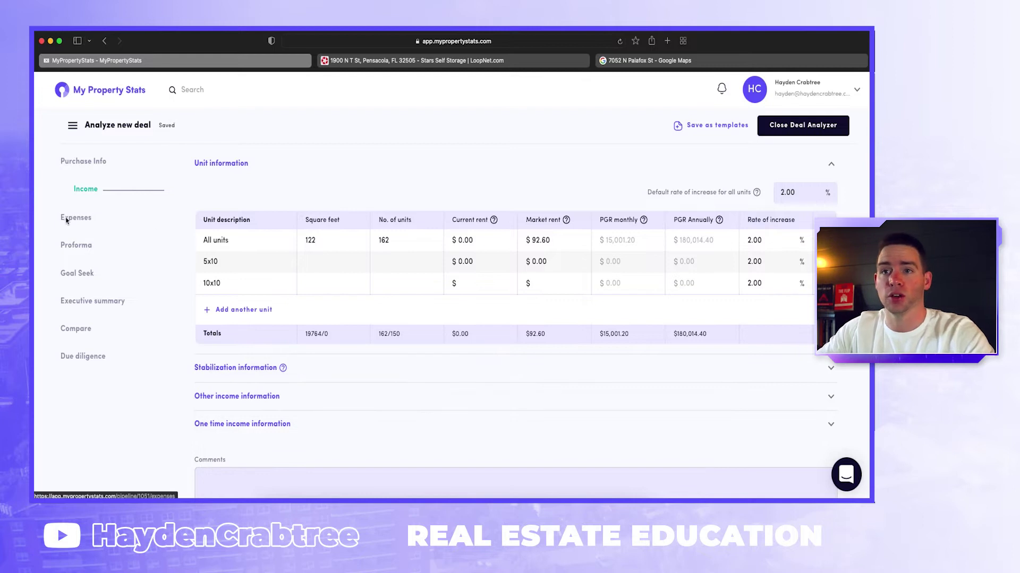
Review the general expenses and their totals in the Expenses section, and expand the property tax calculation.
left_click(76, 218)
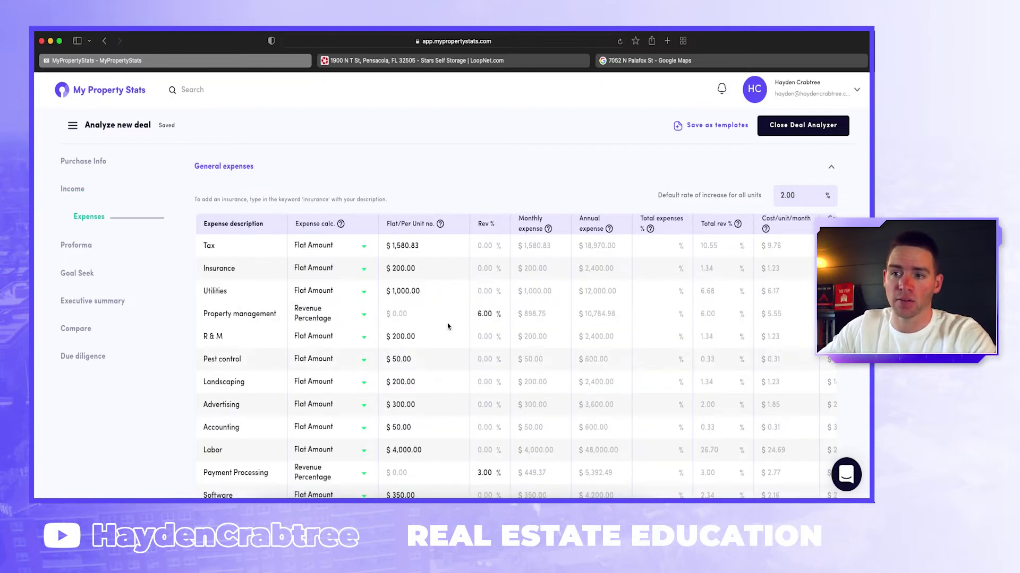
scroll(448, 390, "down", 2)
scroll(446, 396, "down", 1)
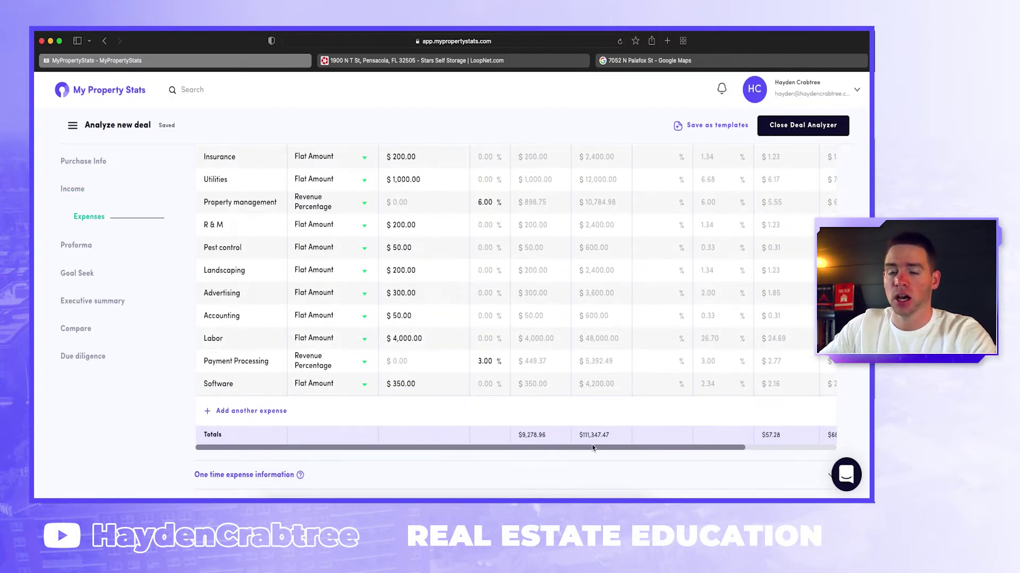
scroll(621, 420, "up", 1)
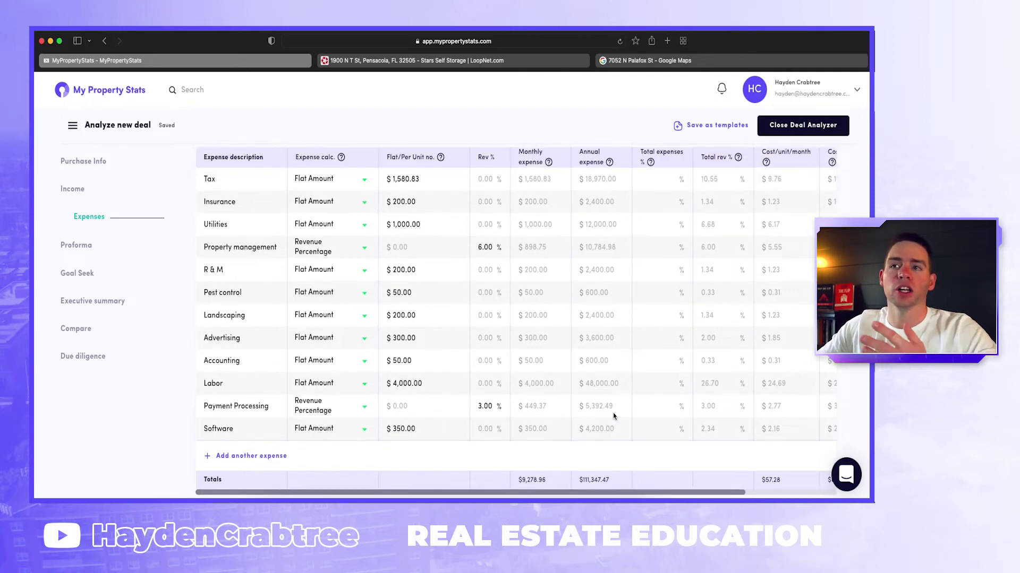
scroll(454, 313, "down", 5)
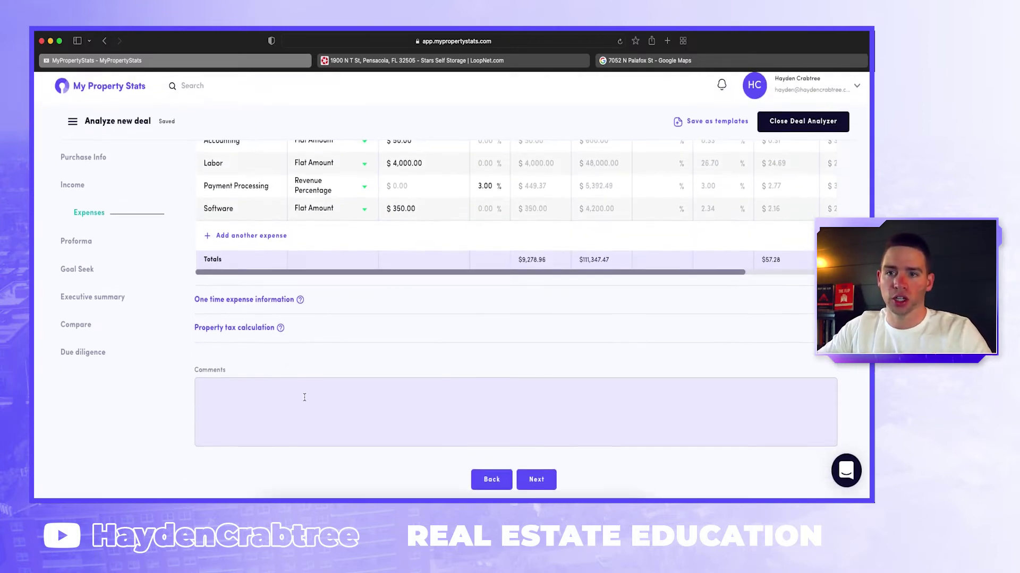
left_click(280, 327)
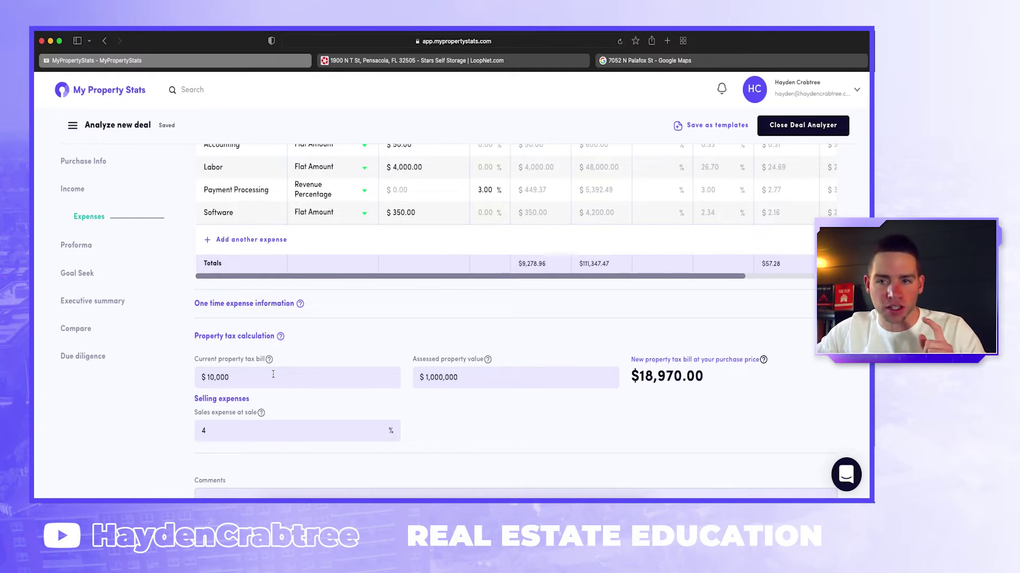
Set the flat amount of the Insurance expense to $400.00.
scroll(326, 390, "up", 5)
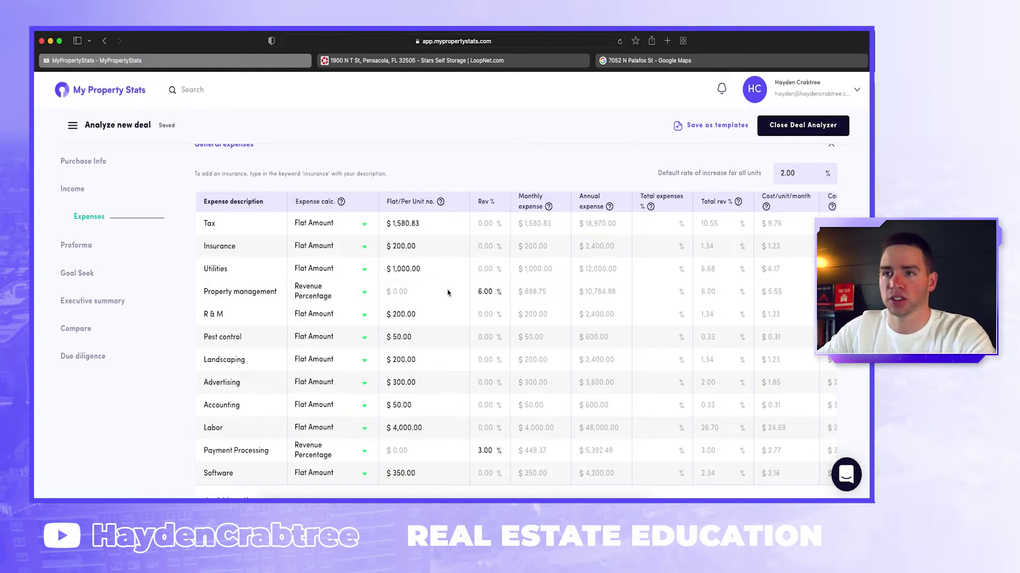
left_click(397, 247)
key("BackSpace")
type("4")
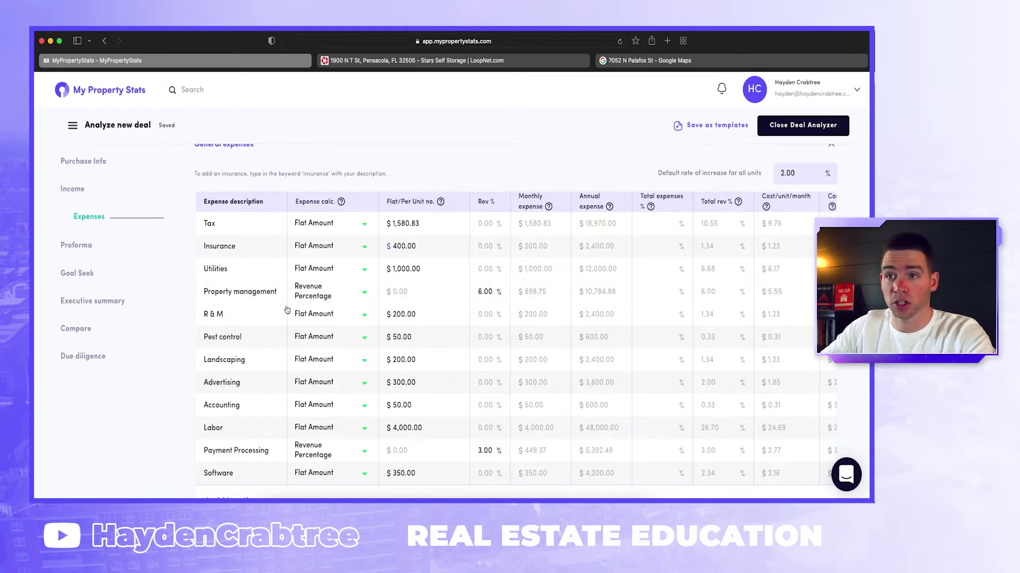
left_click(151, 395)
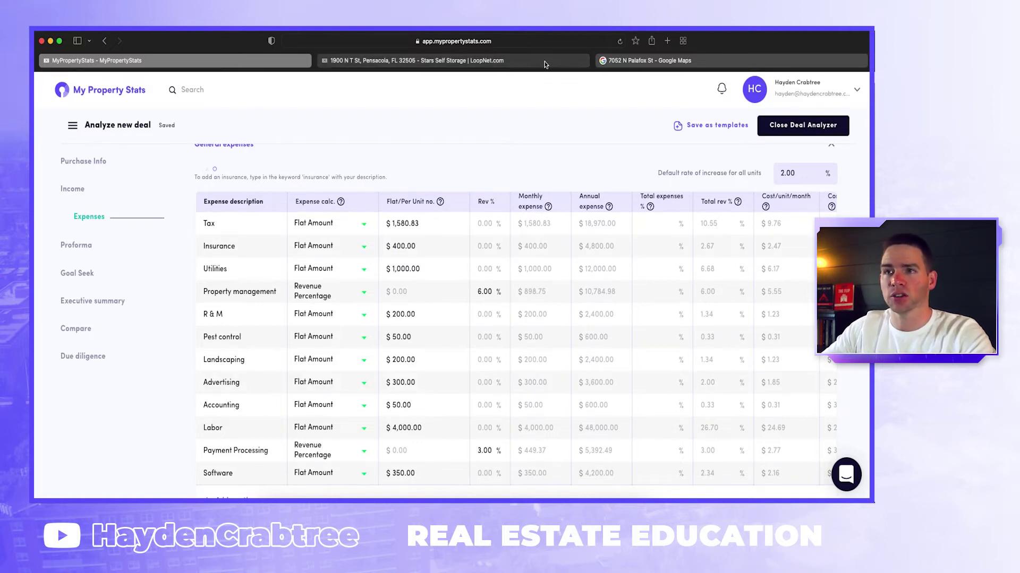
Look through the facility photos at the start of the LoopNet listing.
left_click(453, 60)
scroll(514, 223, "up", 10)
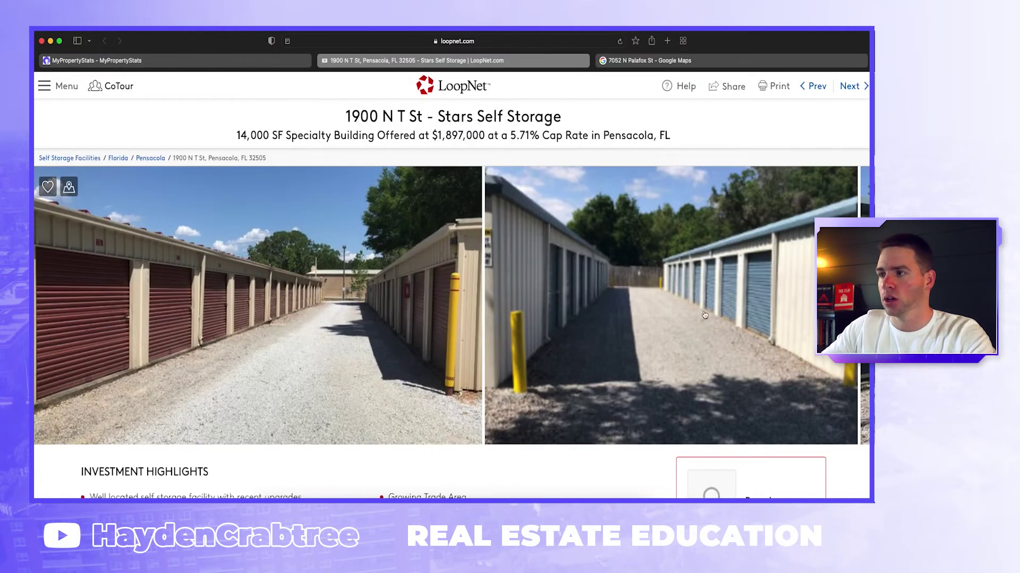
left_click(853, 308)
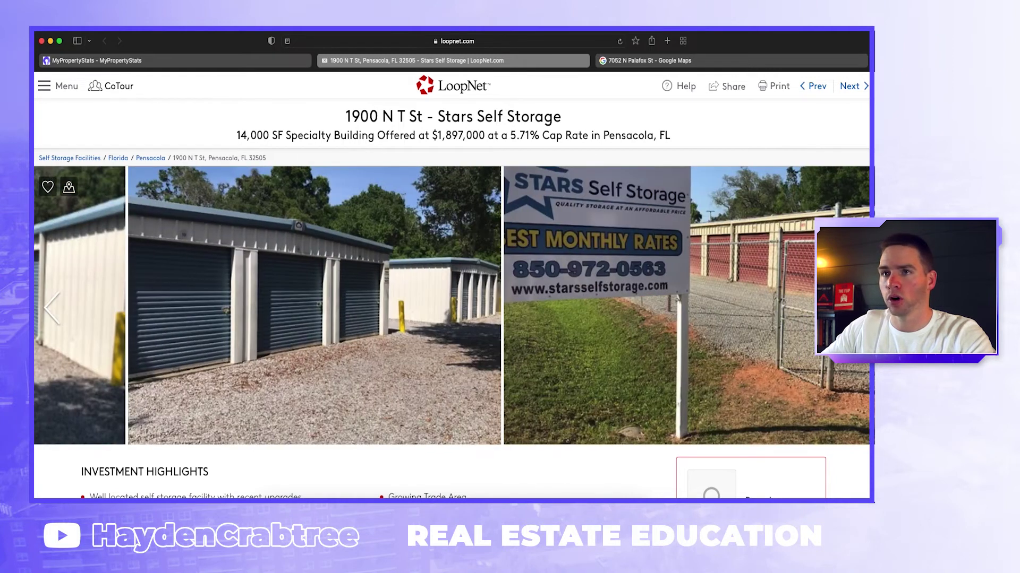
left_click(854, 308)
Return to My Property Stats and set the flat amount of the Utilities expense to $250.00.
left_click(277, 60)
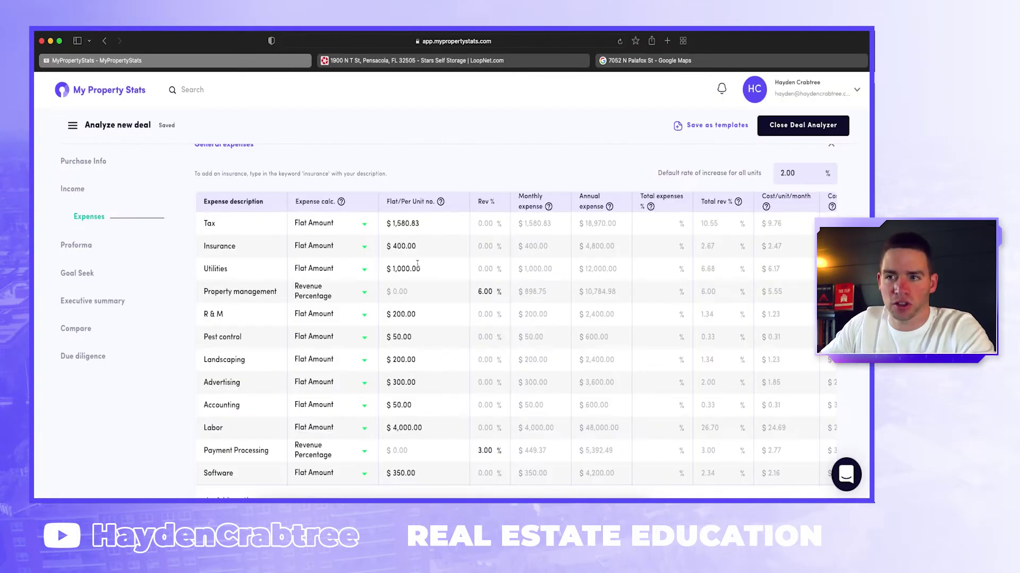
left_click_drag(403, 269, 386, 270)
type("25")
key("Delete")
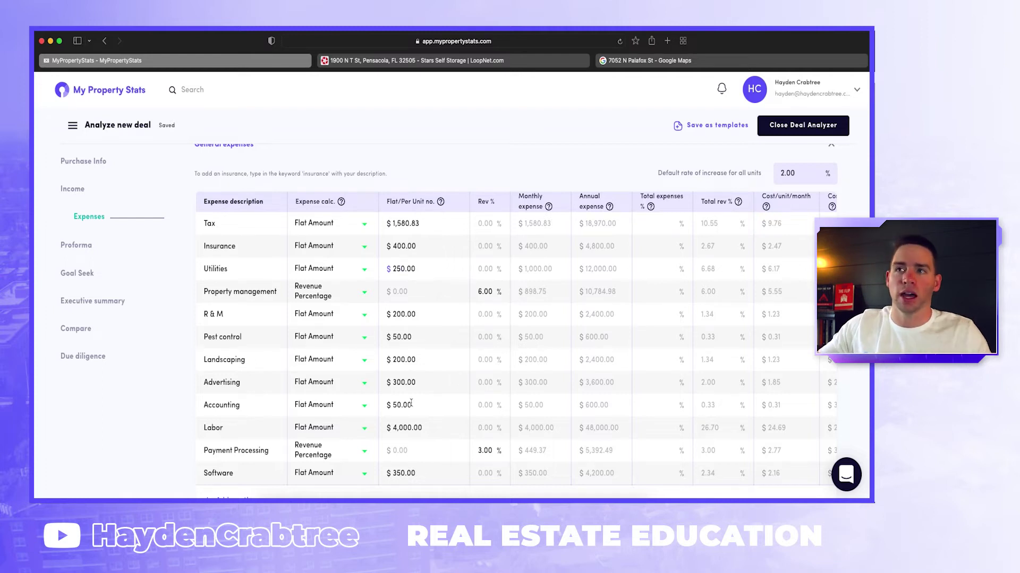
Inspect the storage facility's sign, fence and gate in Google Maps Street View, and return to the expenses in My Property Stats.
left_click(671, 60)
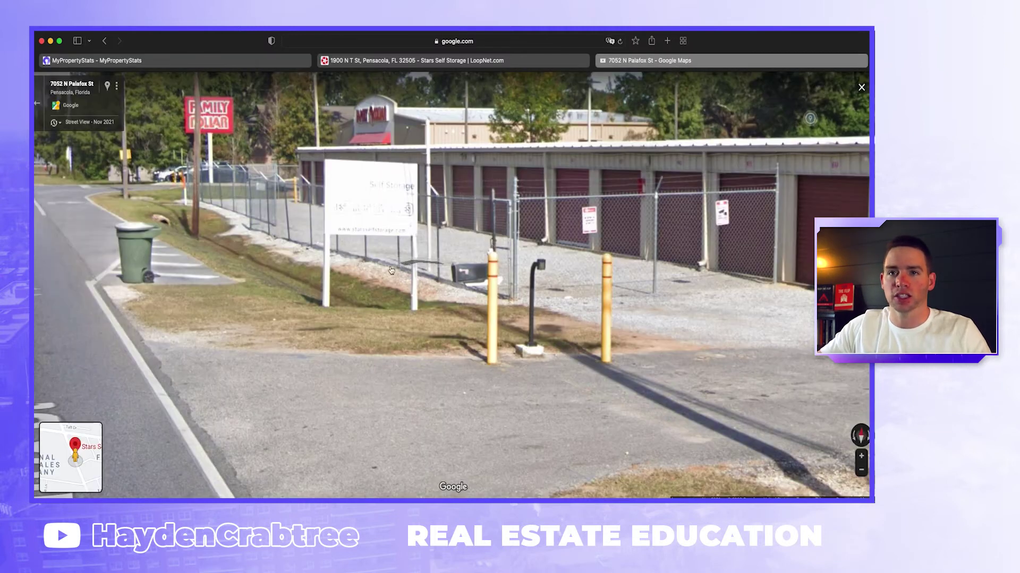
left_click(391, 271)
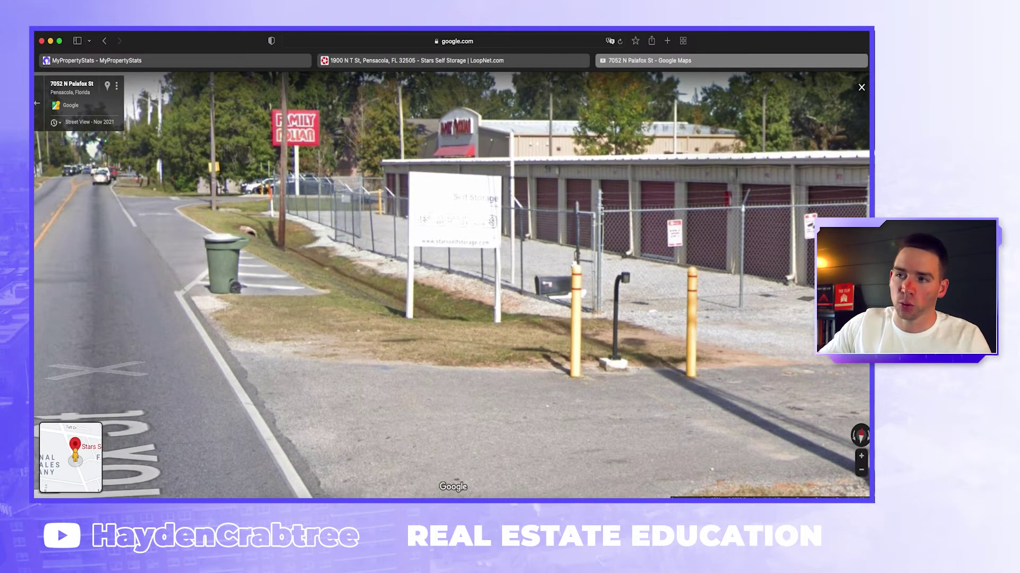
left_click_drag(739, 296, 425, 279)
left_click_drag(786, 294, 499, 281)
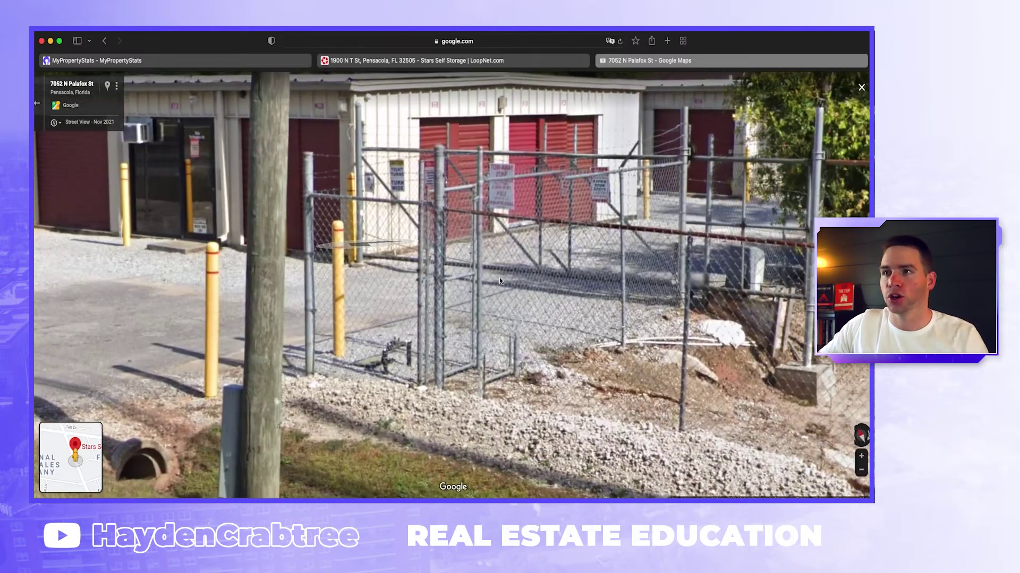
scroll(499, 281, "down", 5)
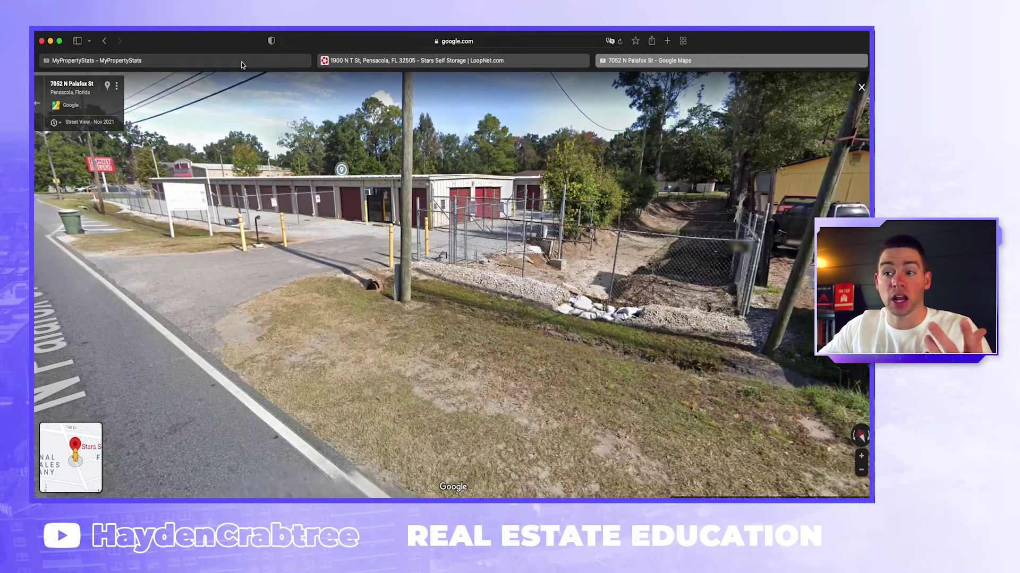
left_click(241, 62)
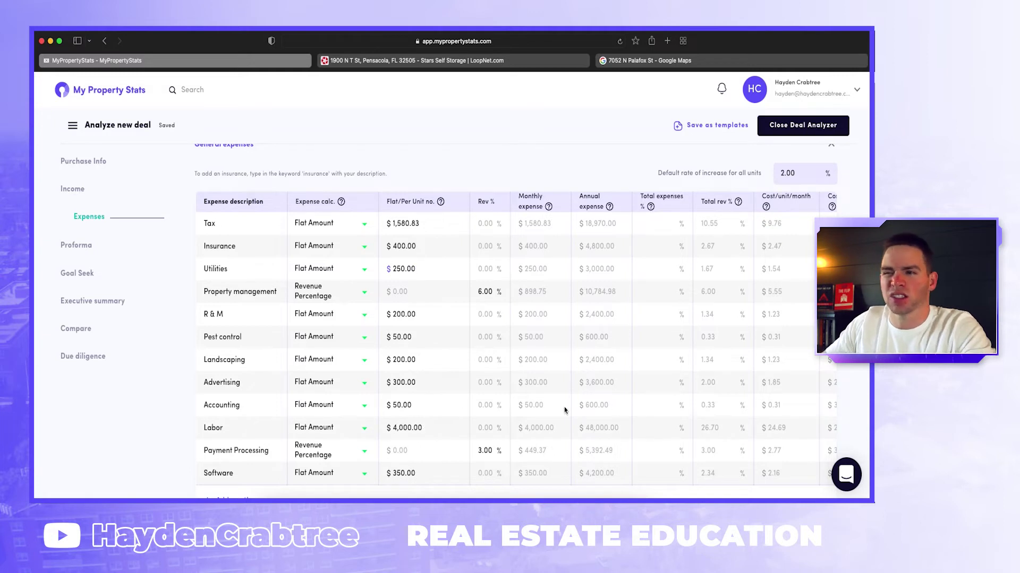
scroll(449, 457, "down", 1)
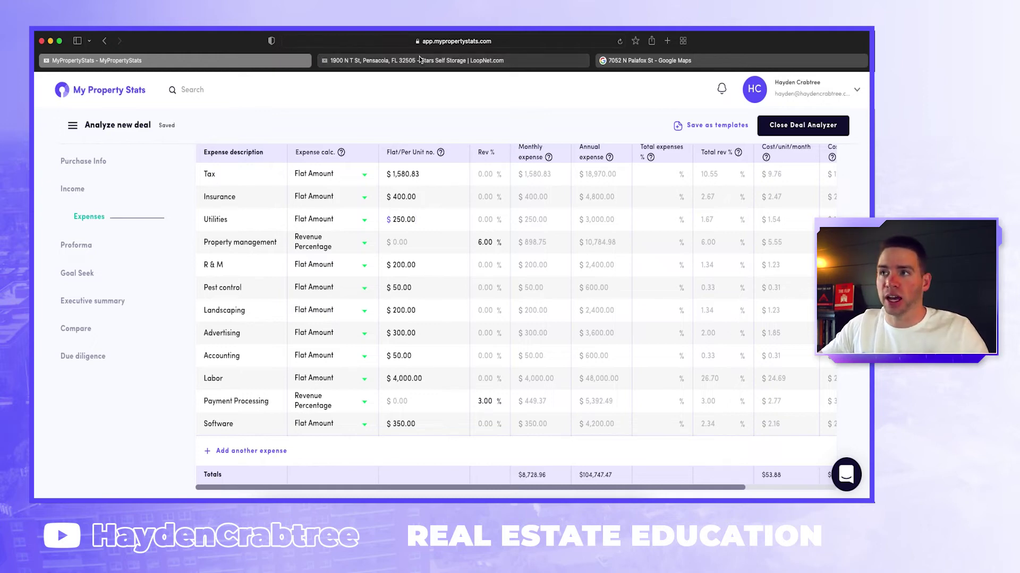
Check the facility's office area in Street View, and set the flat amount of the Labor expense to $1,500.00 in My Property Stats.
left_click(634, 60)
left_click(392, 229)
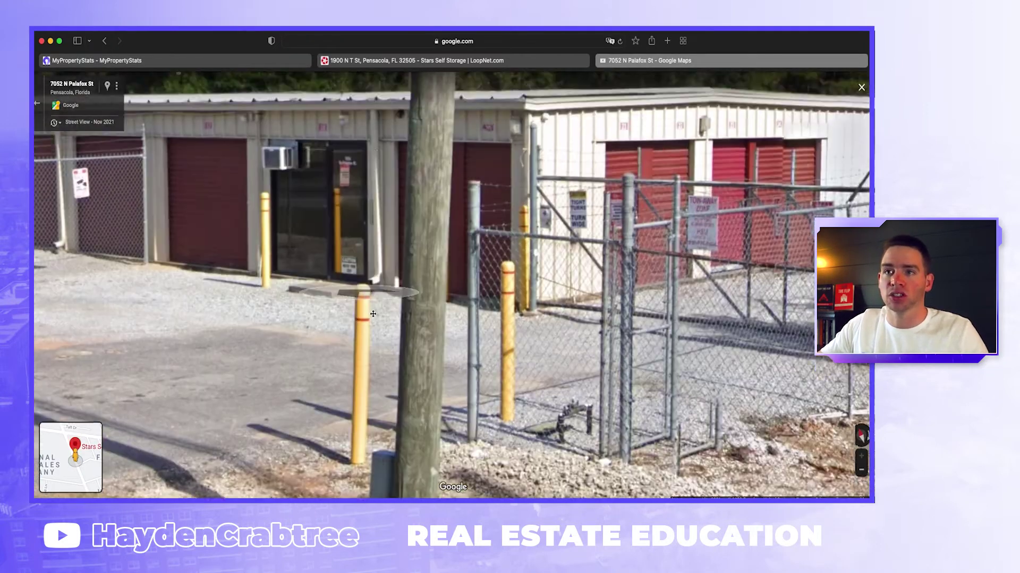
left_click(257, 61)
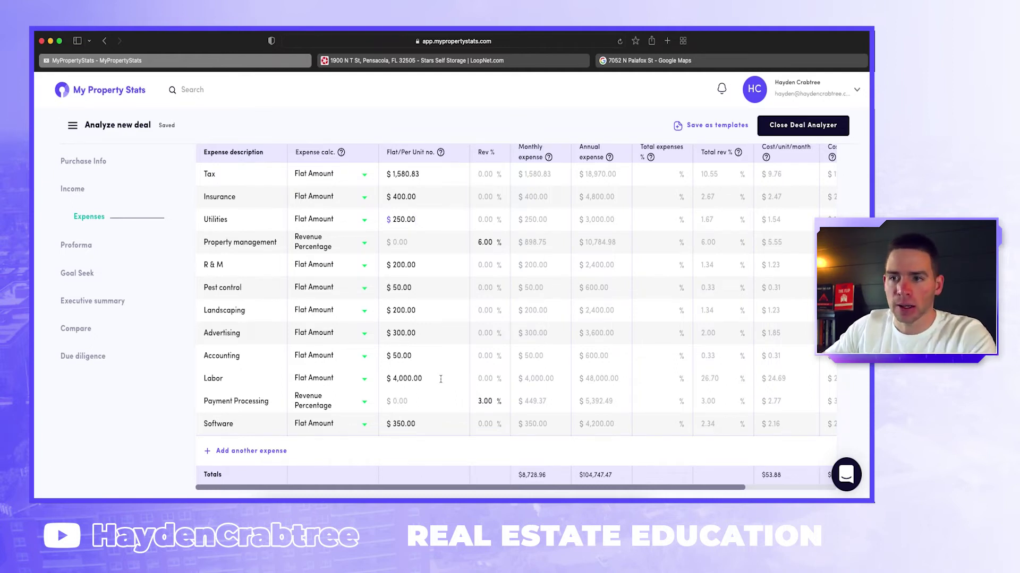
left_click(394, 378)
type("1500")
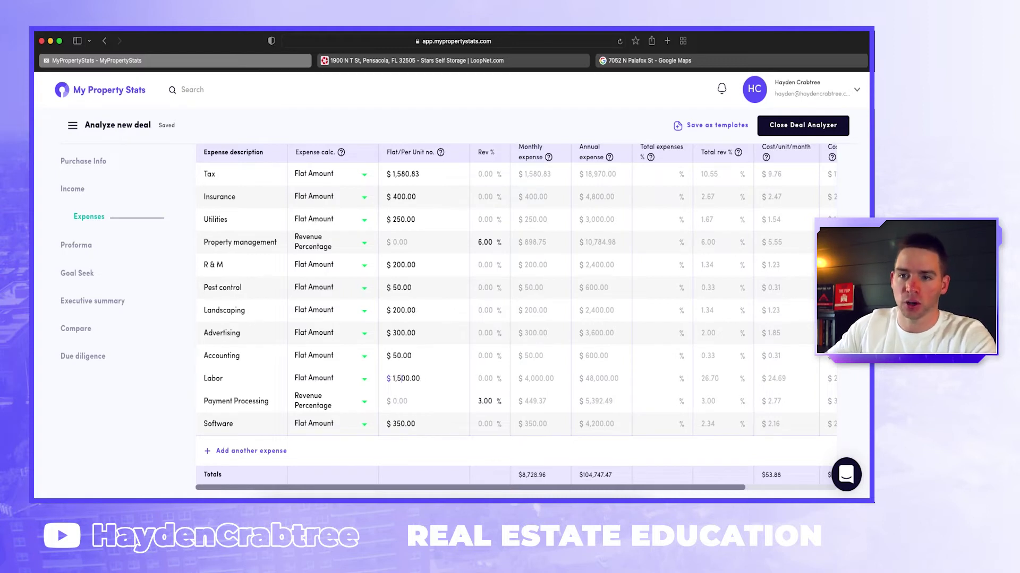
key("Tab")
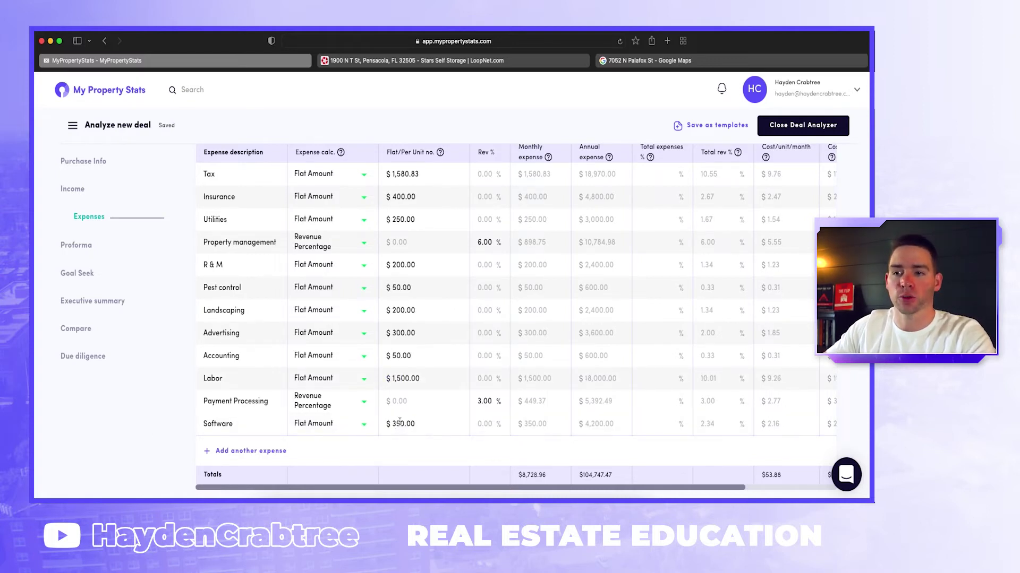
Set the flat amount of the Software expense to $450.00.
left_click(392, 424)
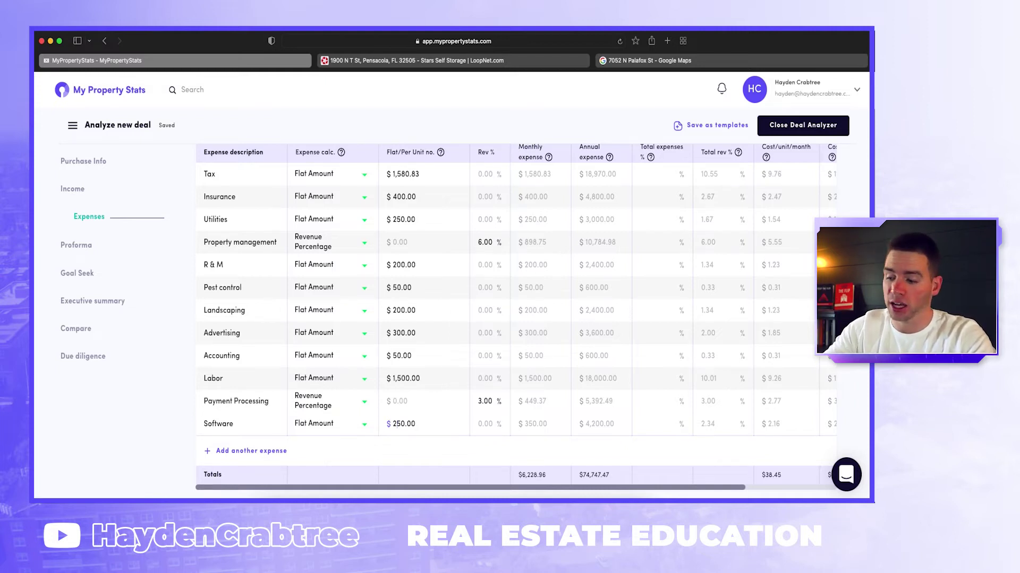
key("BackSpace")
type("4")
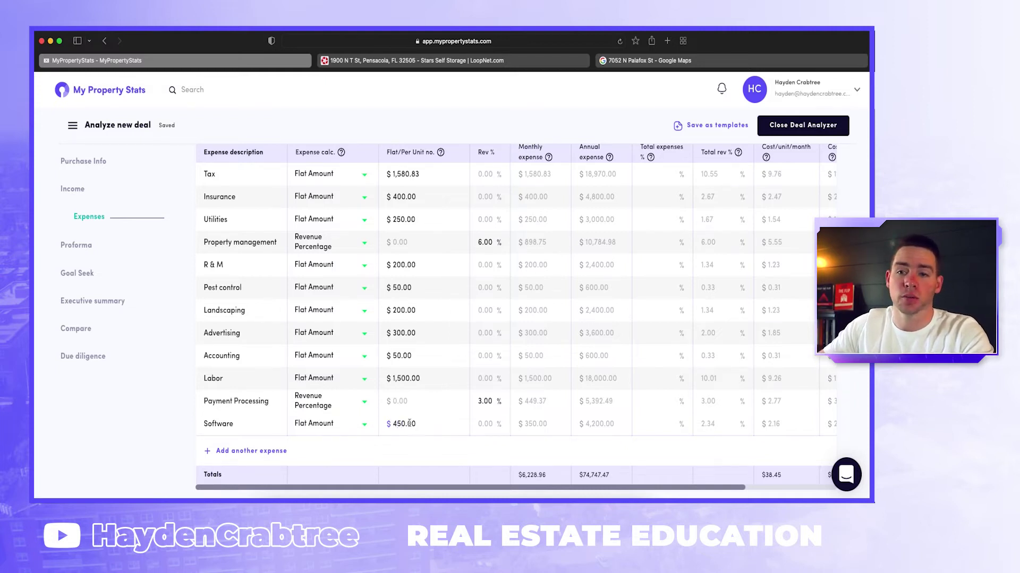
left_click(118, 464)
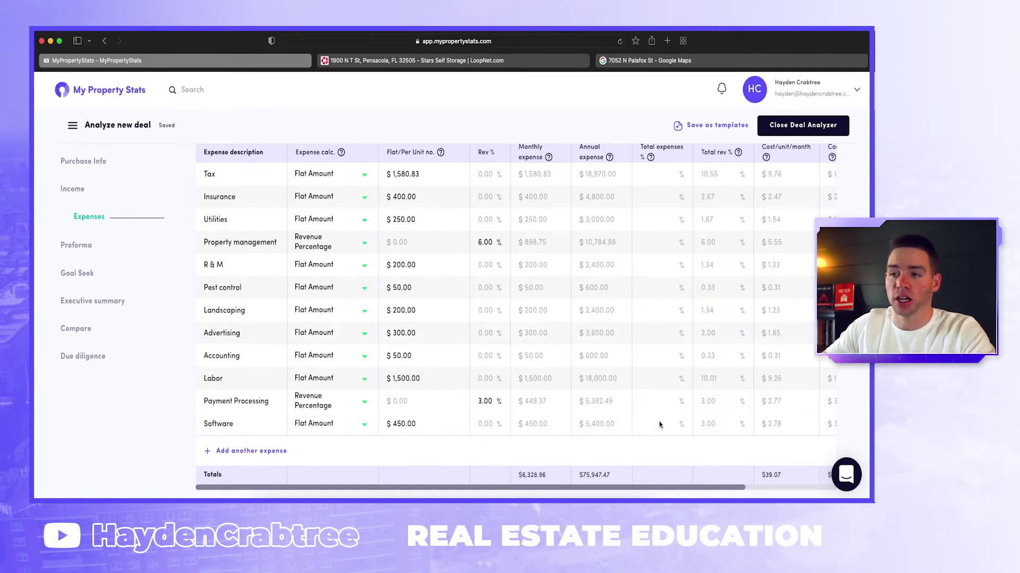
Review the expense totals, open the Proforma, and examine the Year 1 NOI and cash flow.
scroll(633, 432, "up", 1)
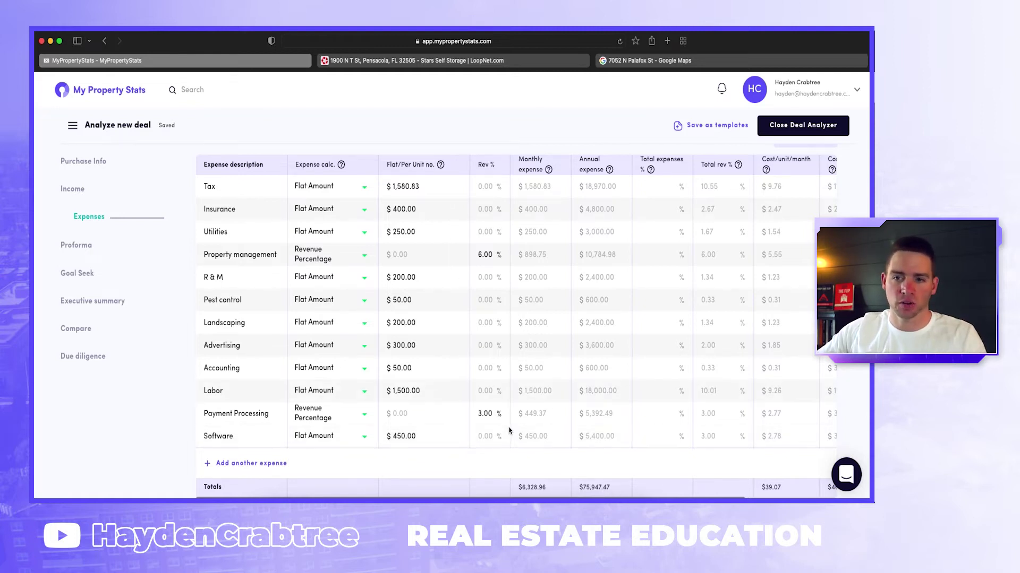
scroll(508, 430, "down", 5)
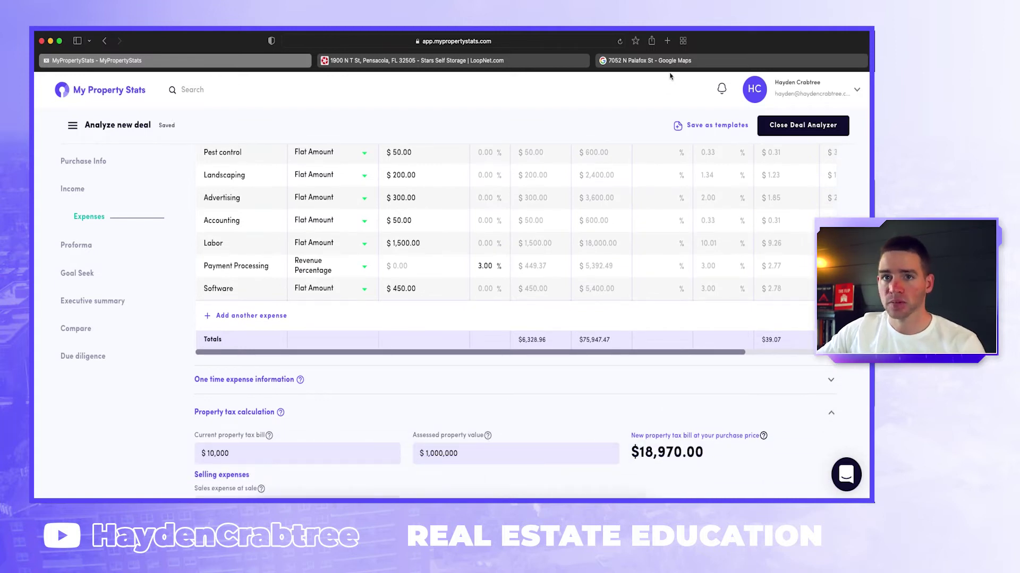
scroll(145, 198, "up", 4)
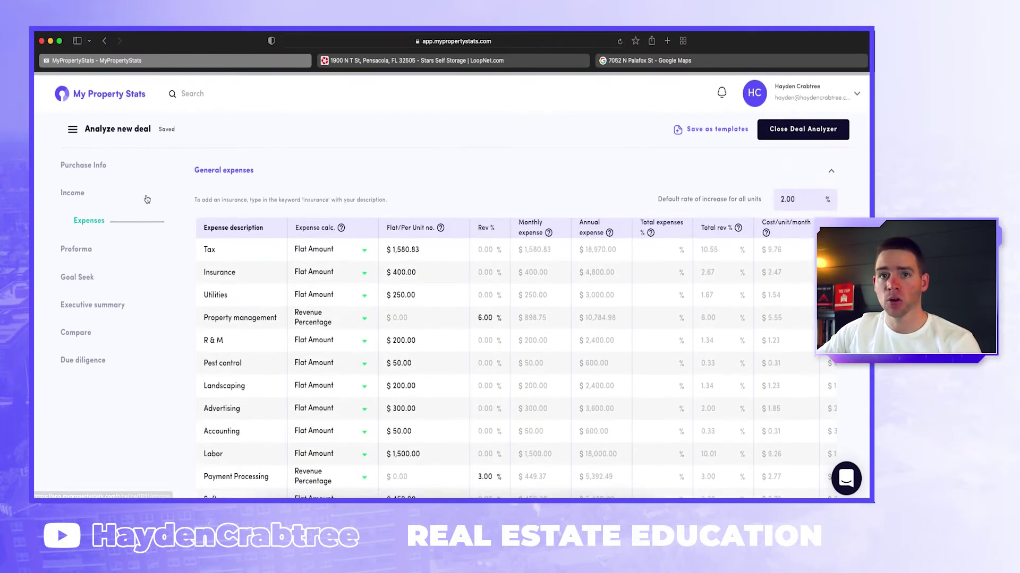
left_click(83, 245)
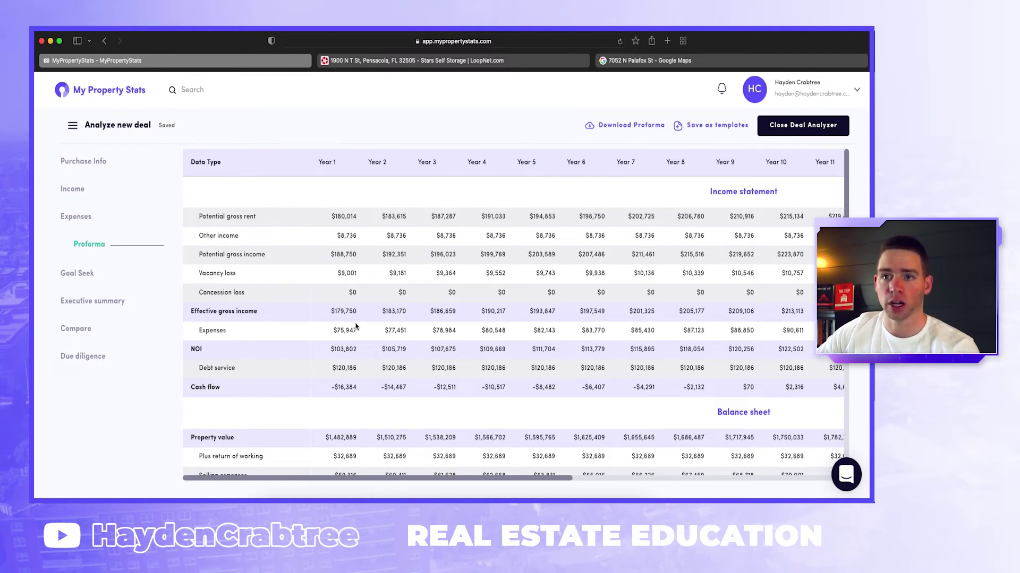
scroll(333, 228, "down", 1)
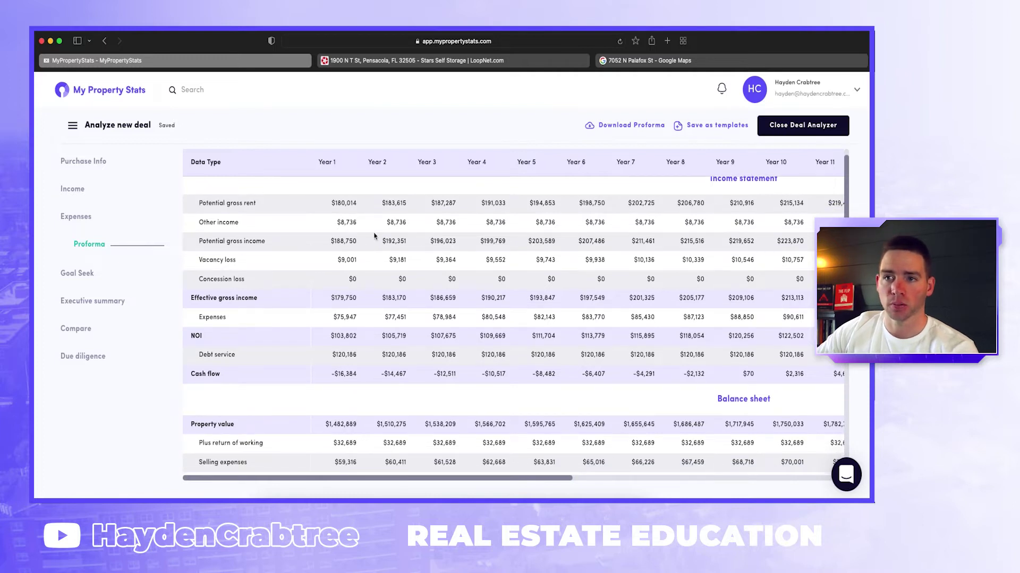
left_click_drag(332, 298, 355, 337)
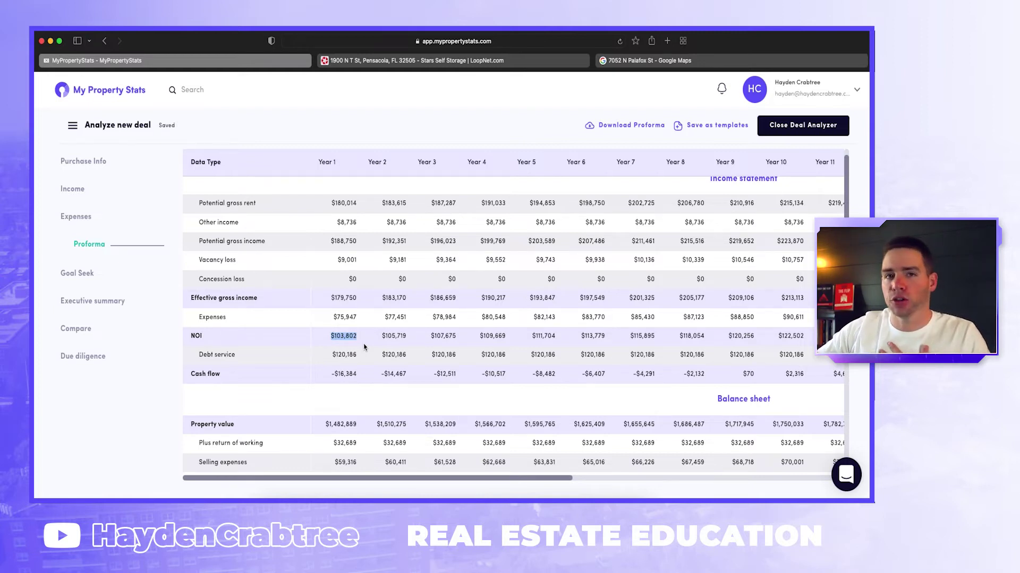
scroll(364, 347, "down", 1)
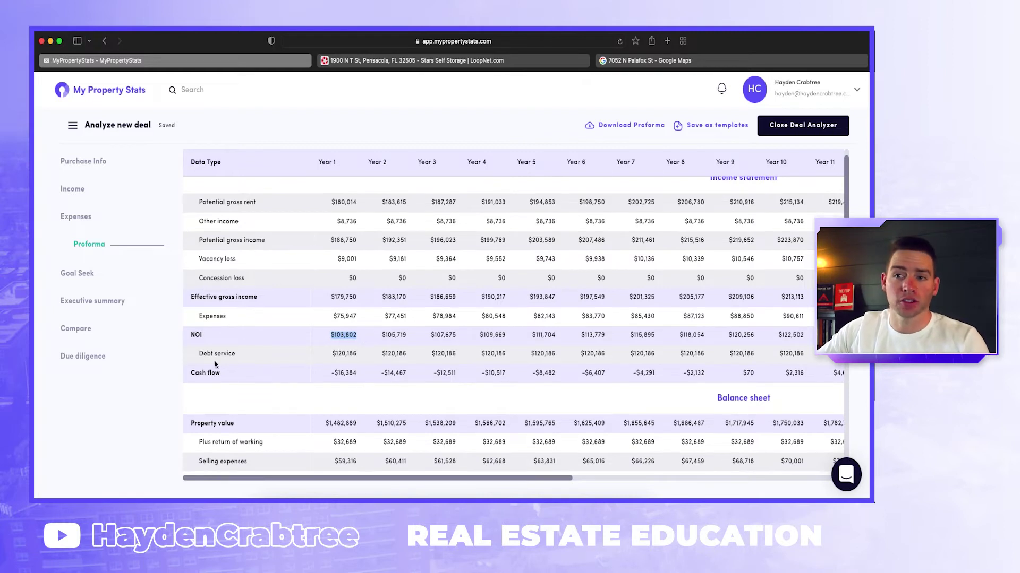
left_click(337, 356)
left_click_drag(337, 356, 359, 374)
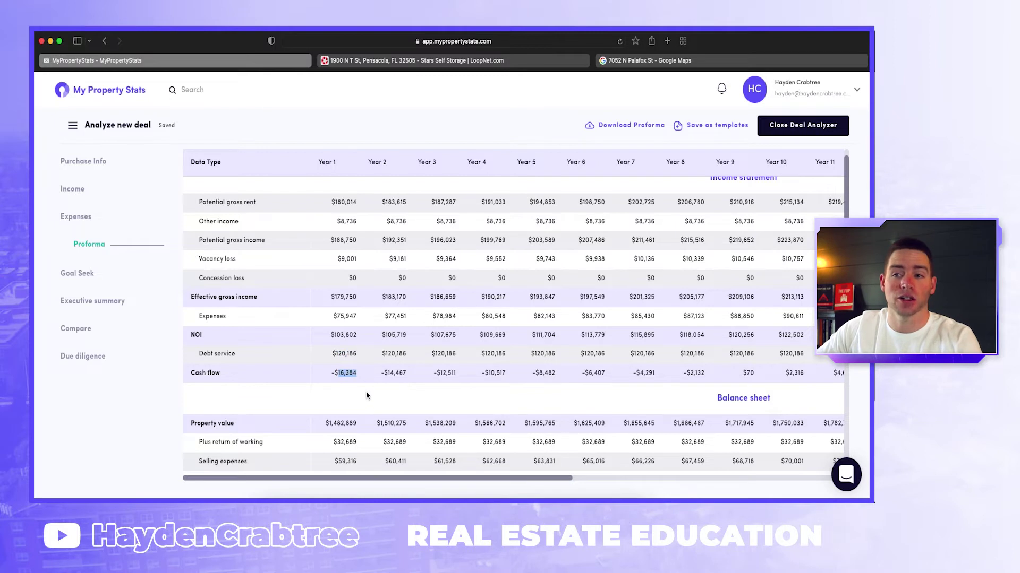
Review the income statement, balance sheet and financing rows of the Proforma, and examine the Year 1 property value.
scroll(367, 400, "down", 1)
scroll(366, 401, "up", 1)
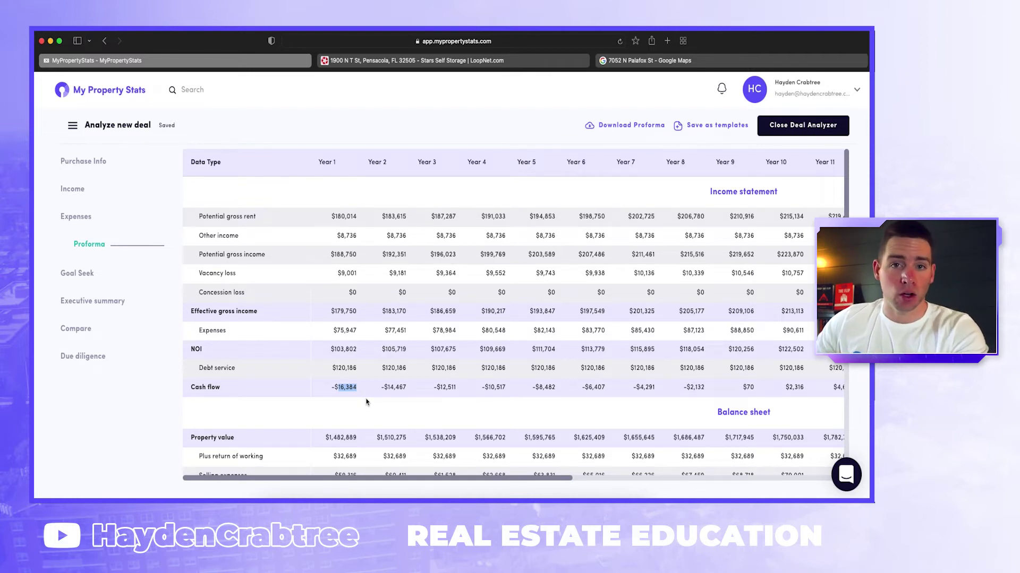
scroll(366, 402, "down", 1)
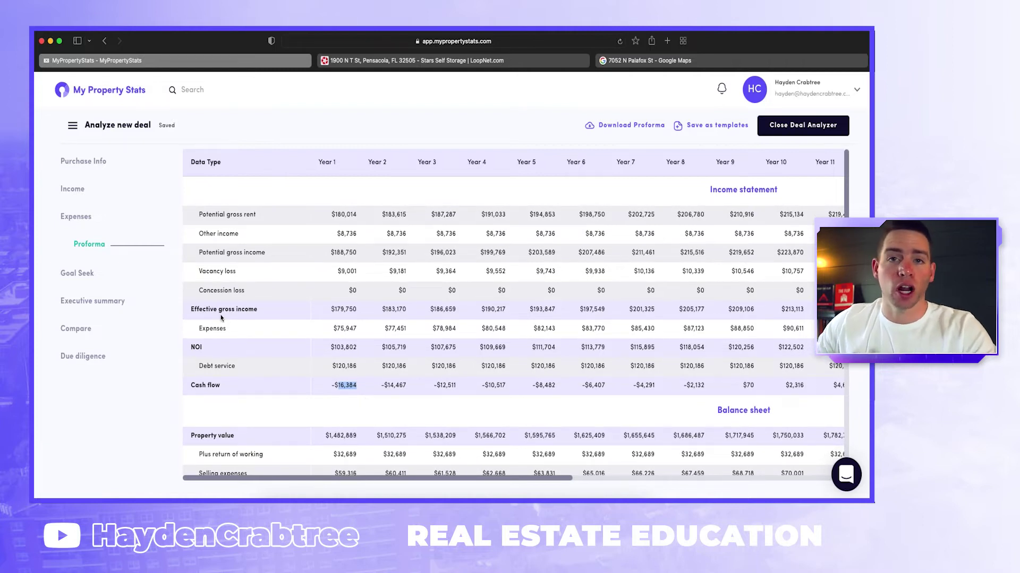
scroll(221, 318, "down", 1)
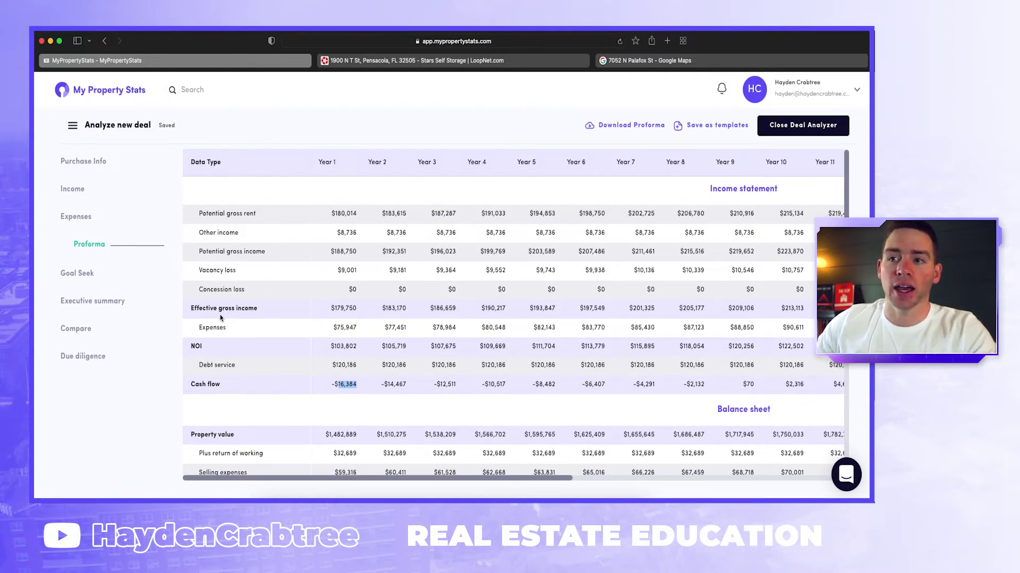
scroll(370, 318, "down", 3)
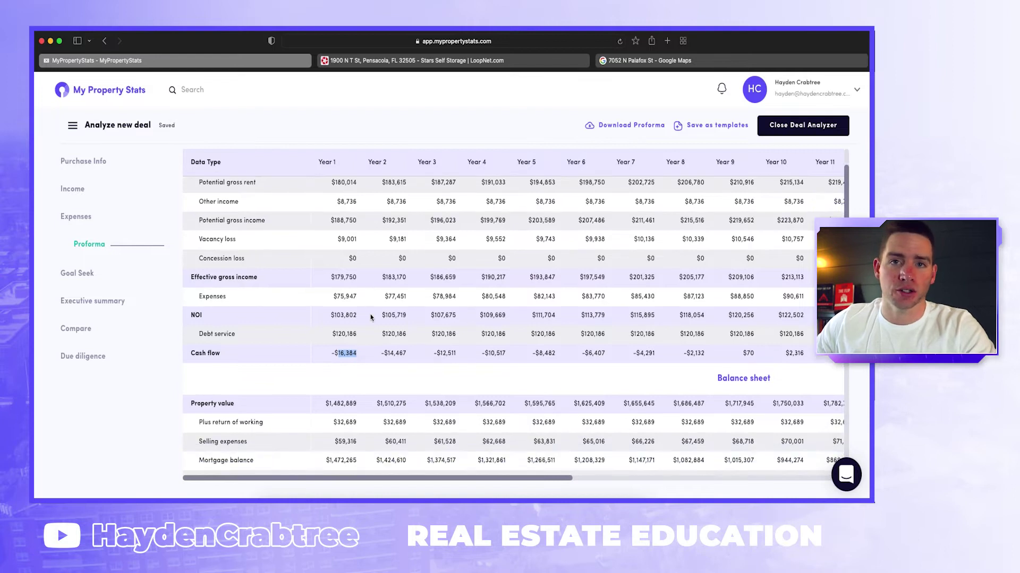
scroll(371, 317, "down", 1)
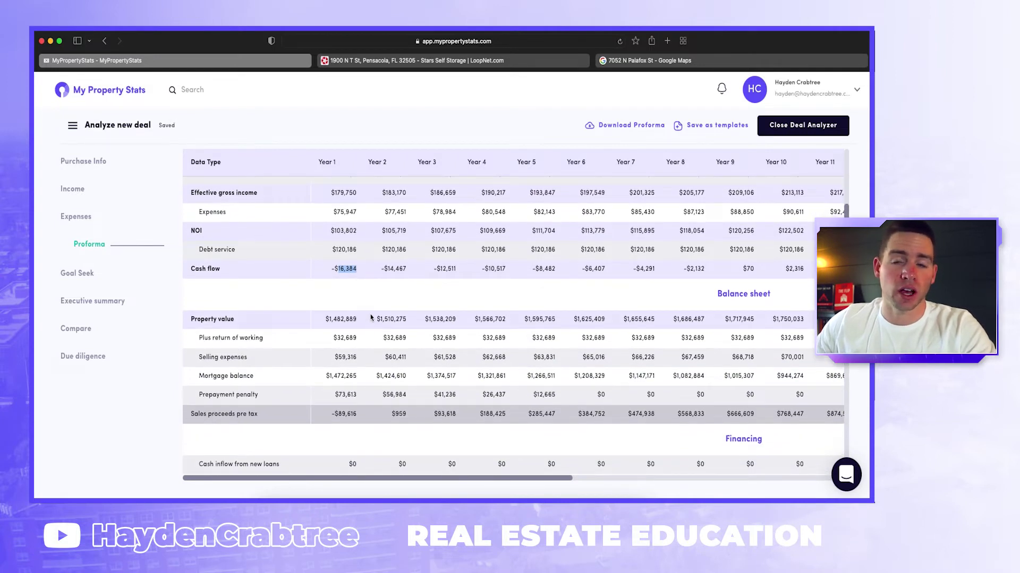
scroll(371, 316, "down", 3)
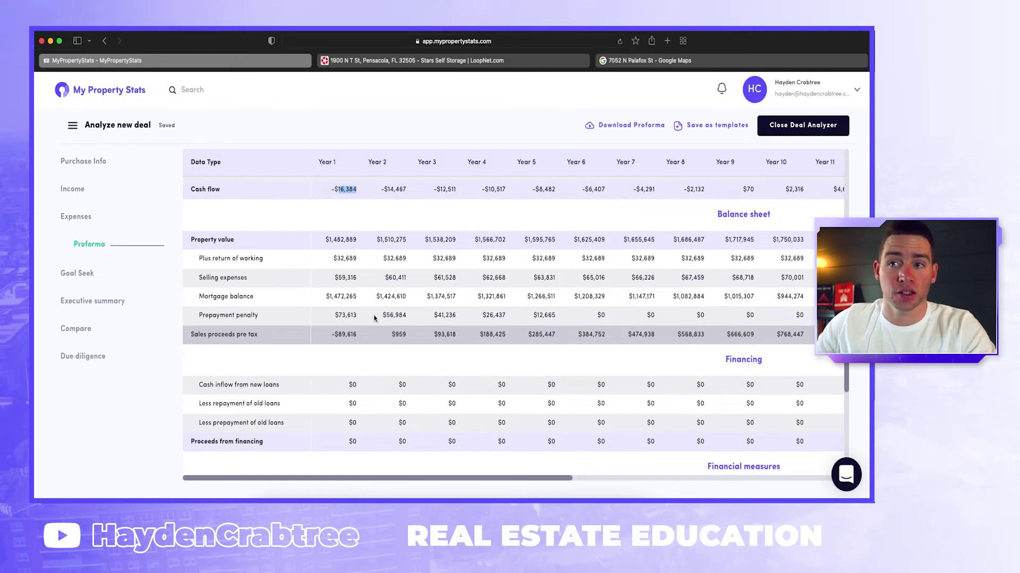
scroll(370, 317, "down", 1)
scroll(372, 315, "up", 3)
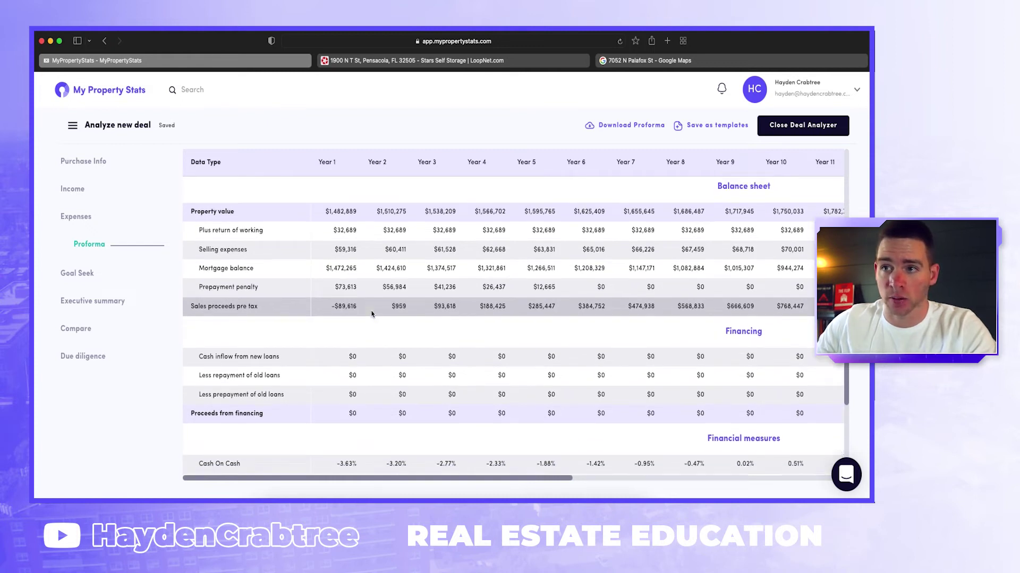
scroll(371, 314, "up", 3)
left_click_drag(320, 356, 374, 361)
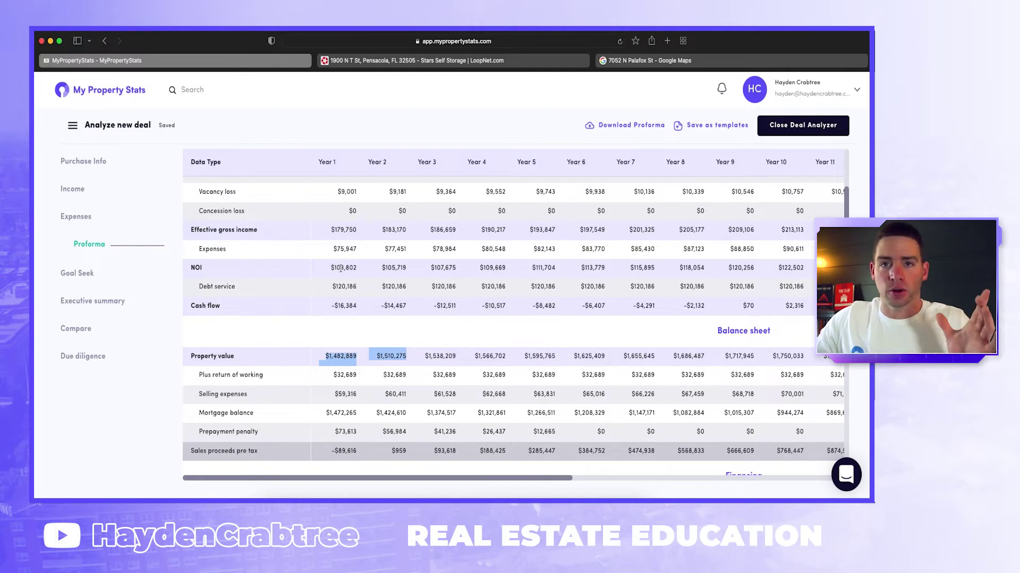
Check the Purchase Info section, return to the Proforma, and examine the sales proceeds, financial measures and cash in the deal.
left_click(83, 161)
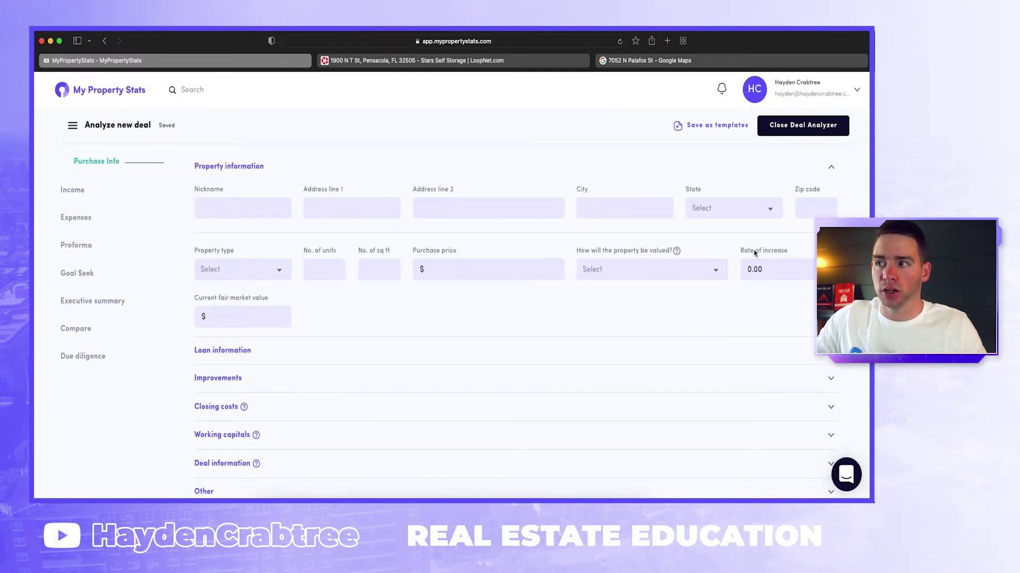
left_click(79, 245)
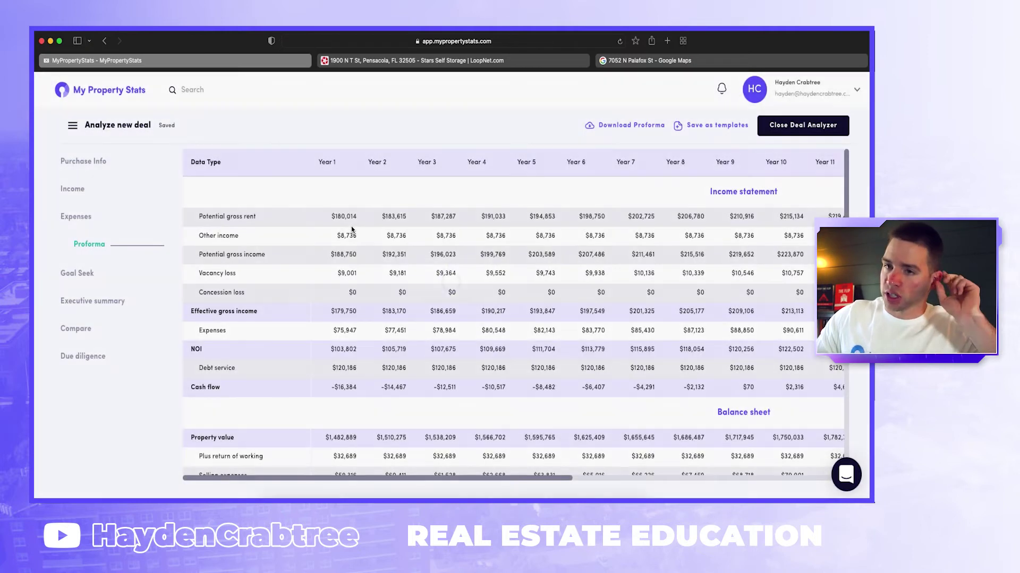
scroll(329, 394, "down", 2)
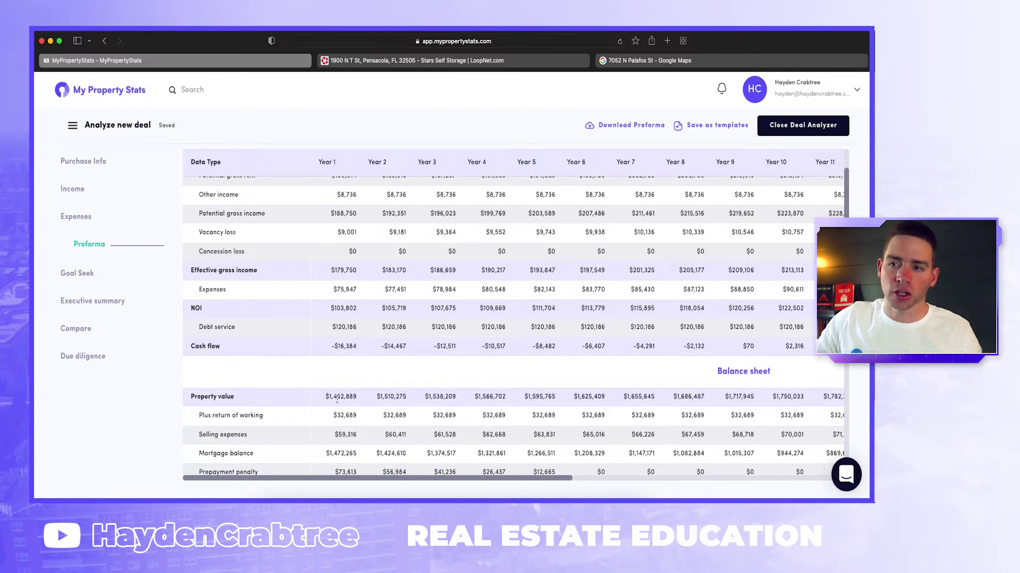
scroll(329, 389, "down", 4)
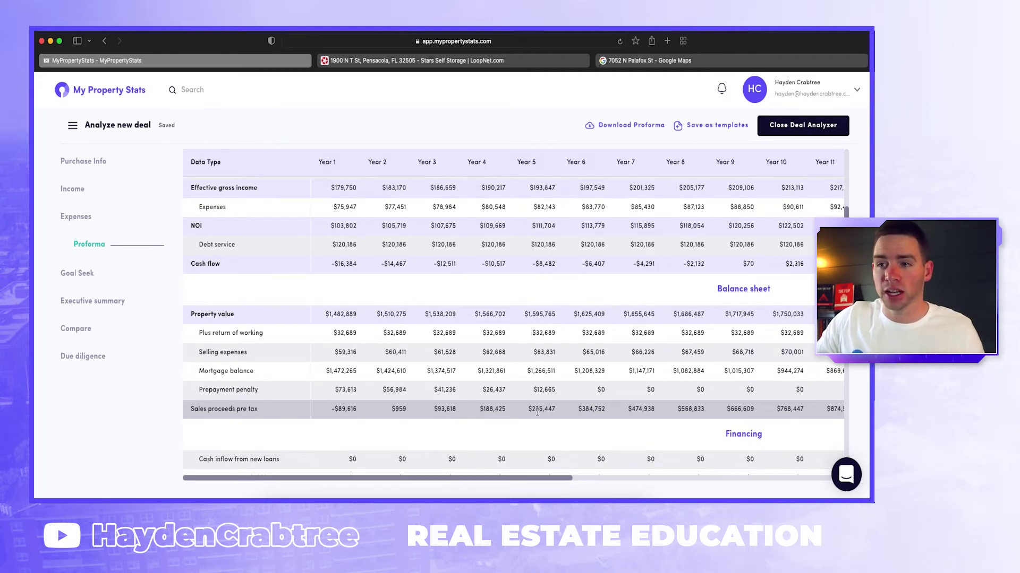
scroll(537, 412, "down", 12)
left_click_drag(323, 467, 364, 469)
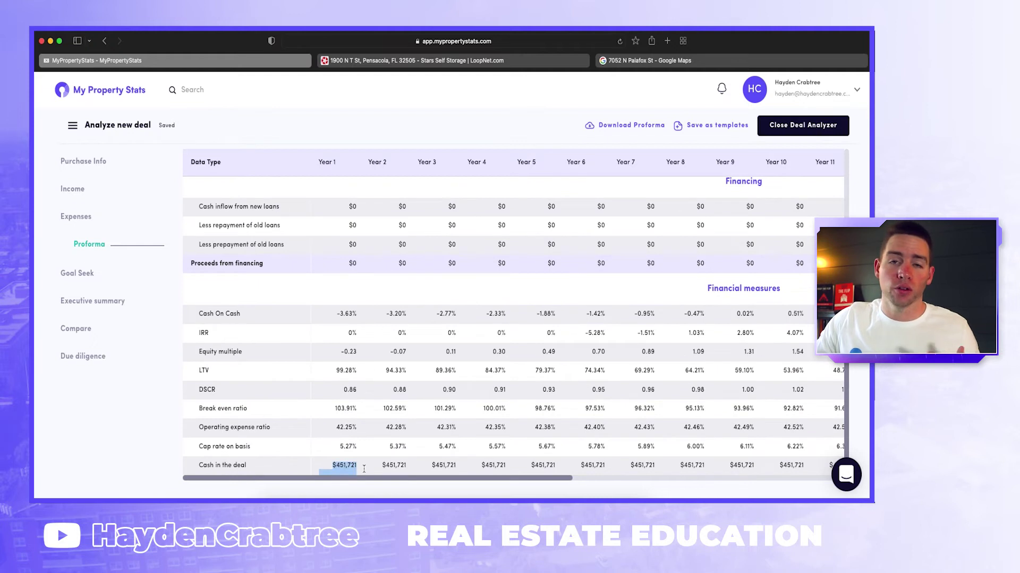
scroll(366, 463, "up", 10)
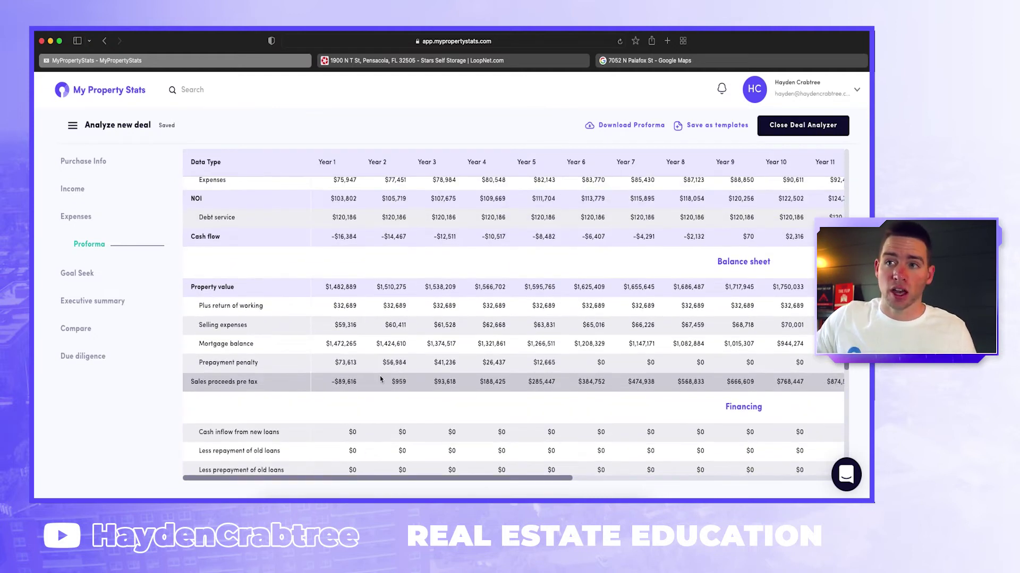
Examine the Proforma's Year 2 pre-tax sales proceeds, the Year 1 cash-on-cash return, and the income and balance sheet rows.
double_click(398, 381)
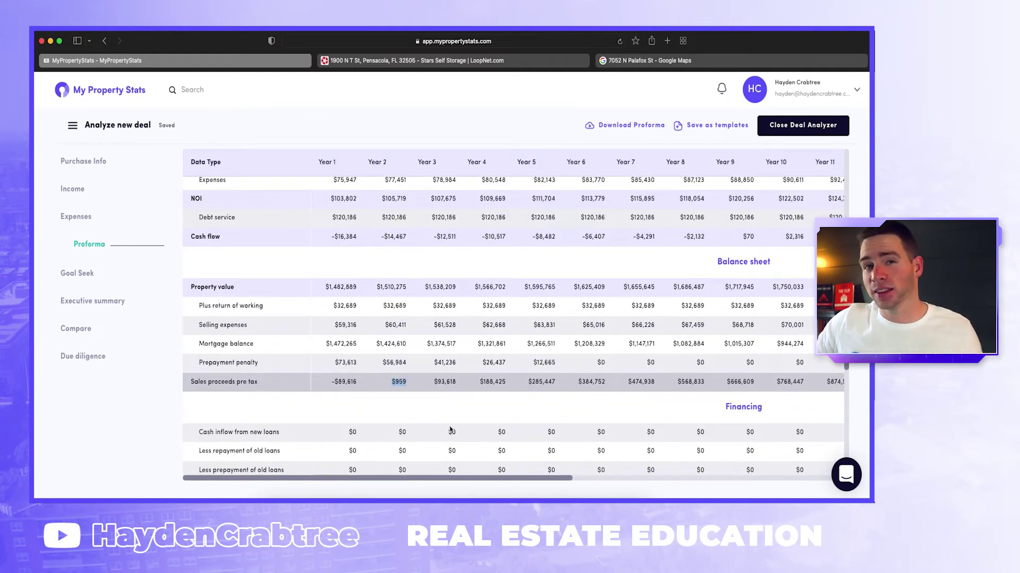
scroll(450, 430, "up", 1)
scroll(436, 474, "down", 7)
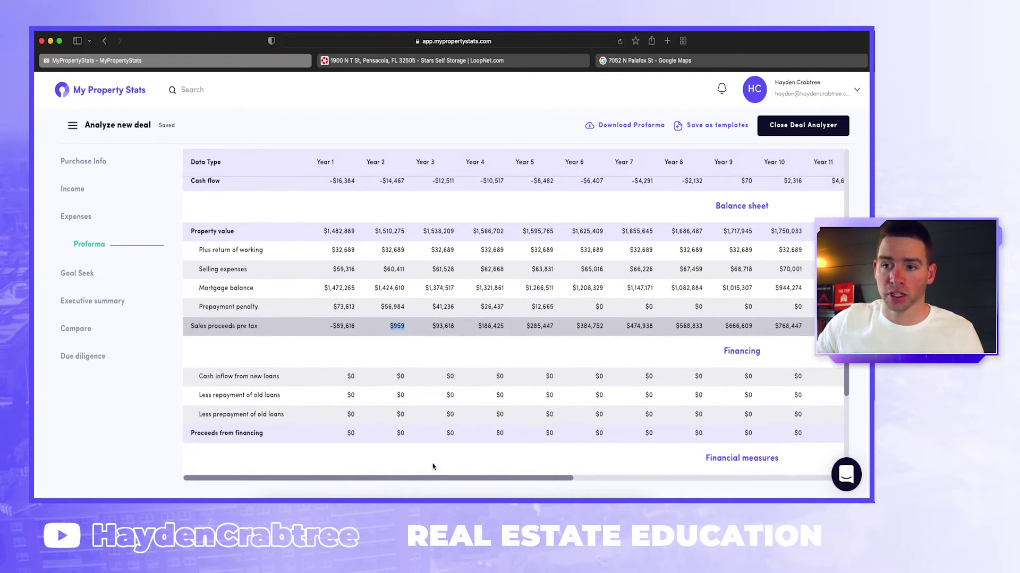
scroll(431, 464, "down", 3)
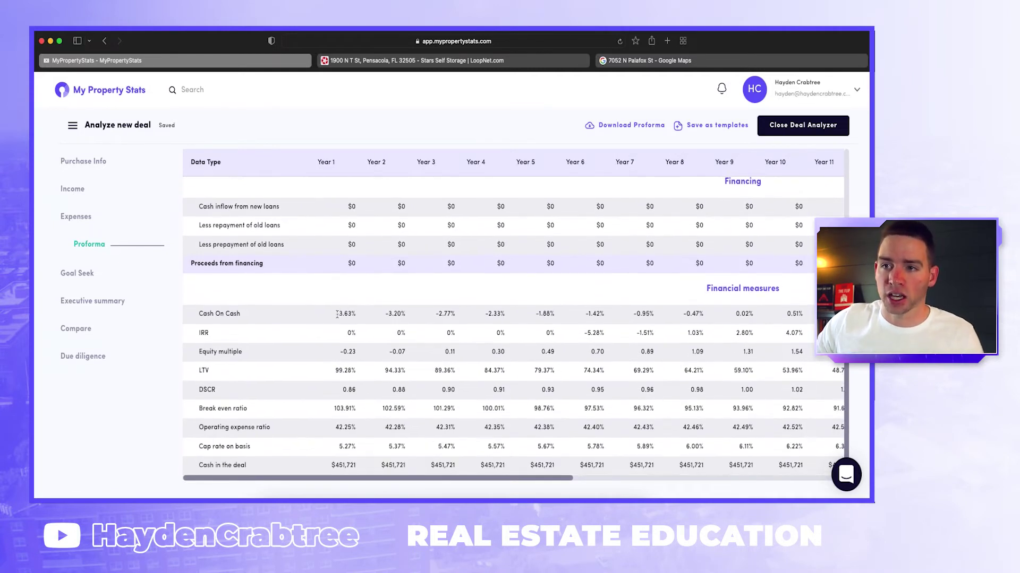
double_click(337, 314)
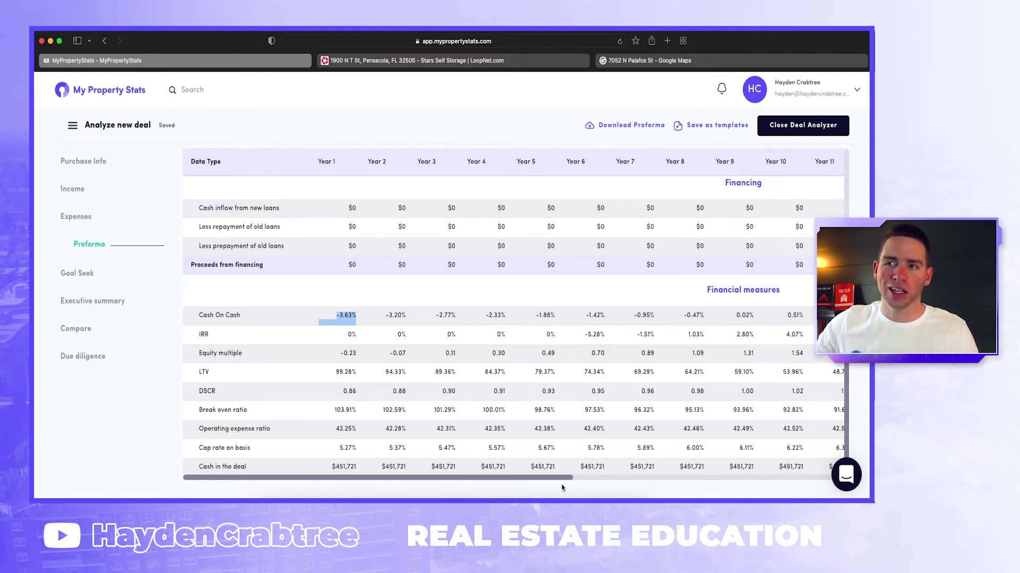
scroll(562, 486, "up", 10)
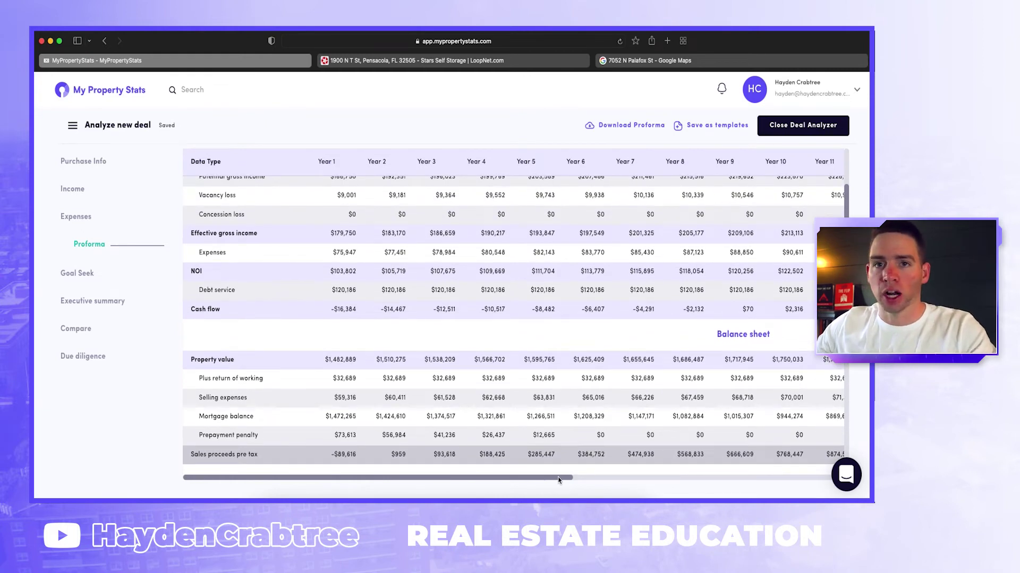
Goal-seek the price for a 15.00% cash-on-cash return in Year 1 and apply the resulting price to the deal.
left_click(79, 273)
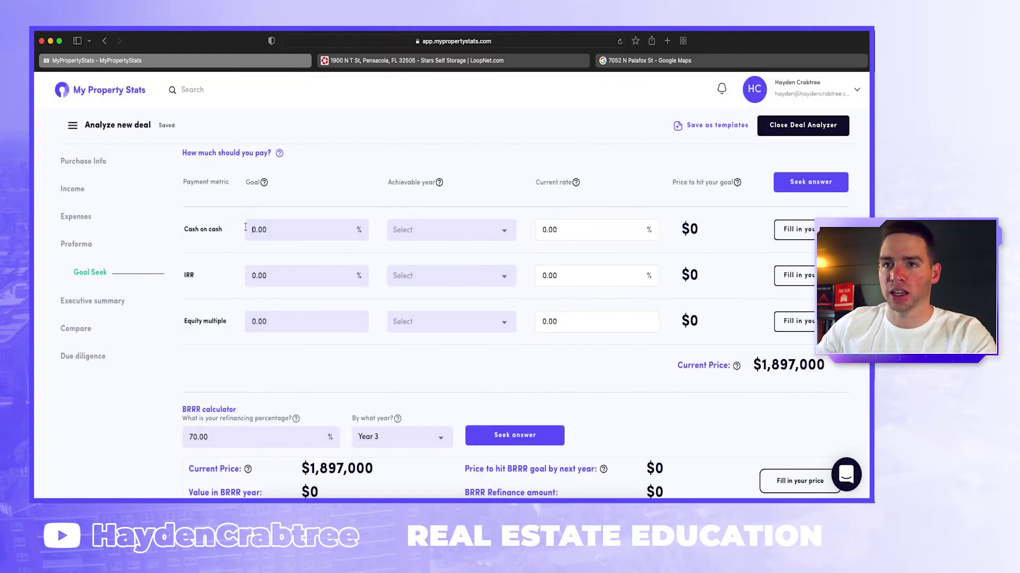
left_click(414, 223)
left_click(428, 255)
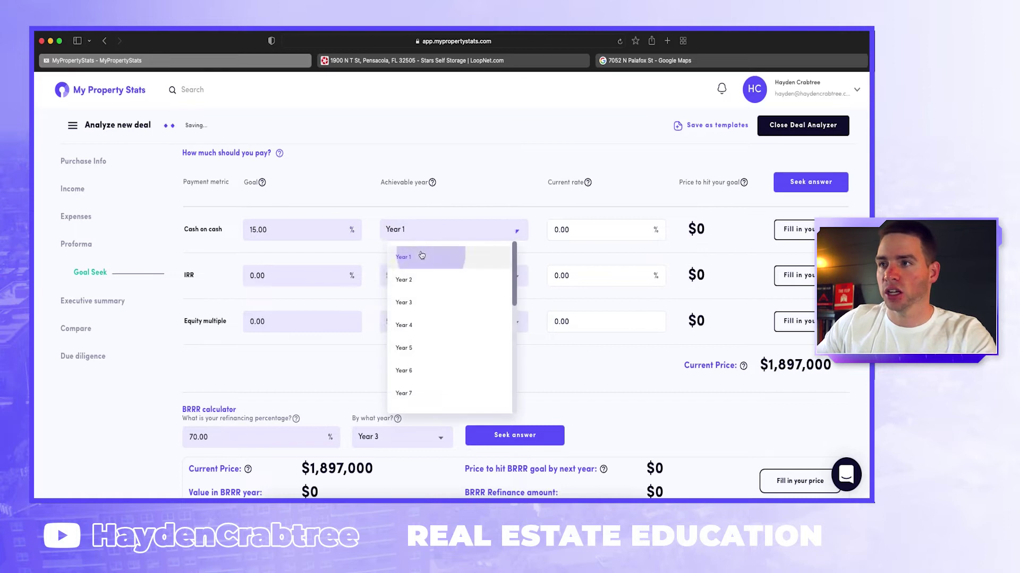
left_click(828, 190)
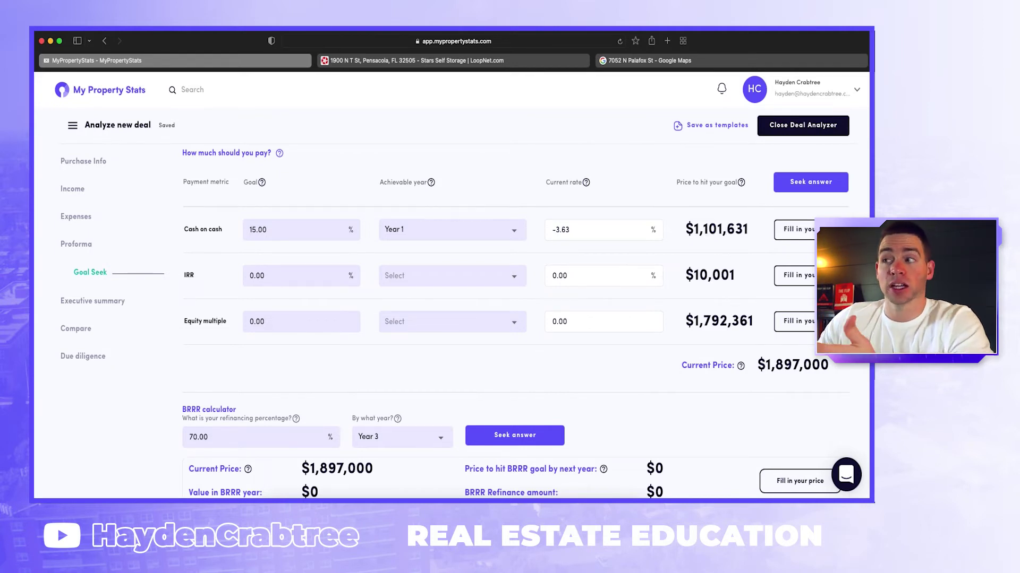
left_click(794, 229)
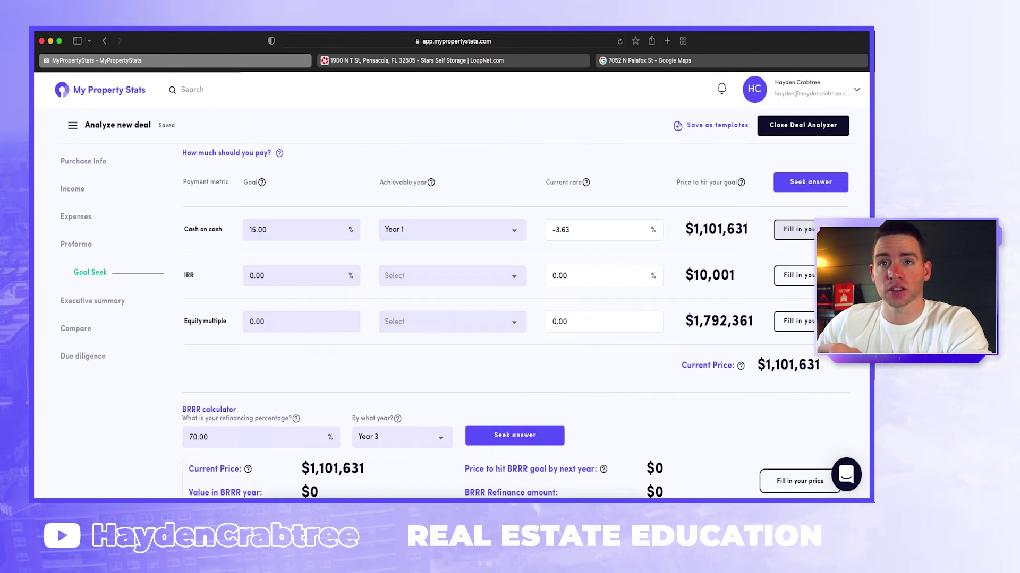
Check the purchase price in Purchase Info and review the loan terms and payment penalties.
left_click(84, 161)
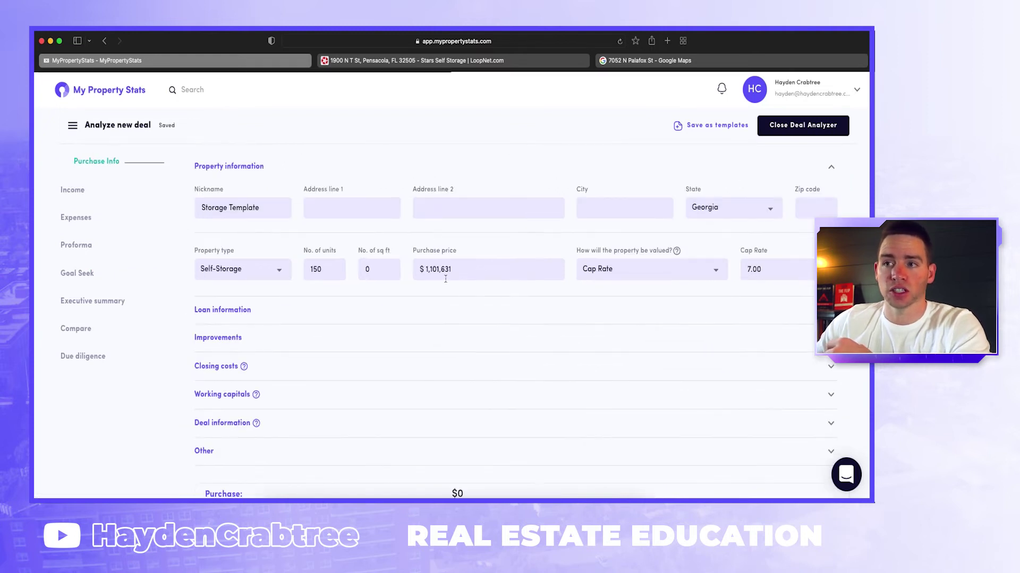
left_click(378, 318)
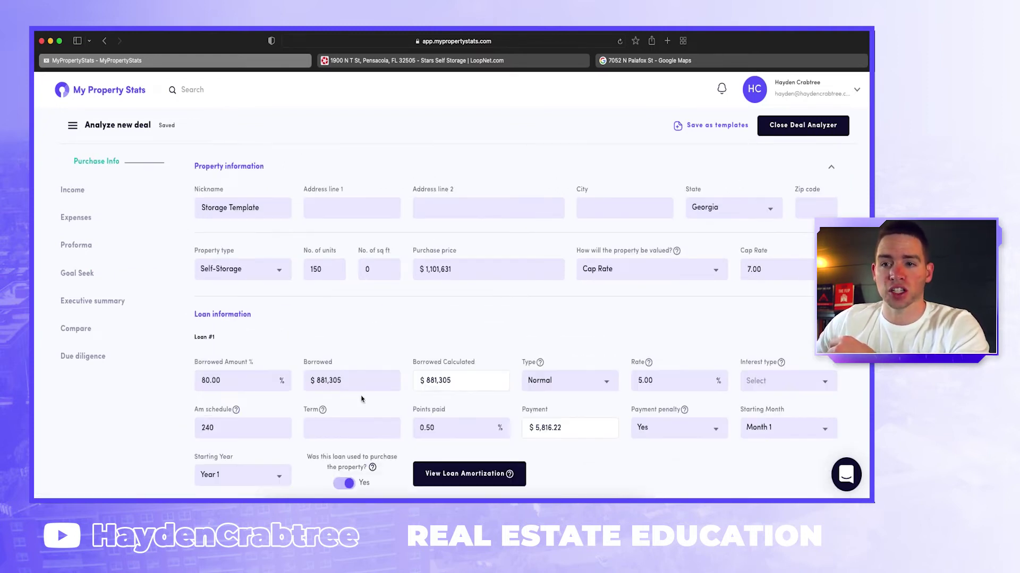
scroll(418, 421, "down", 3)
scroll(699, 337, "down", 10)
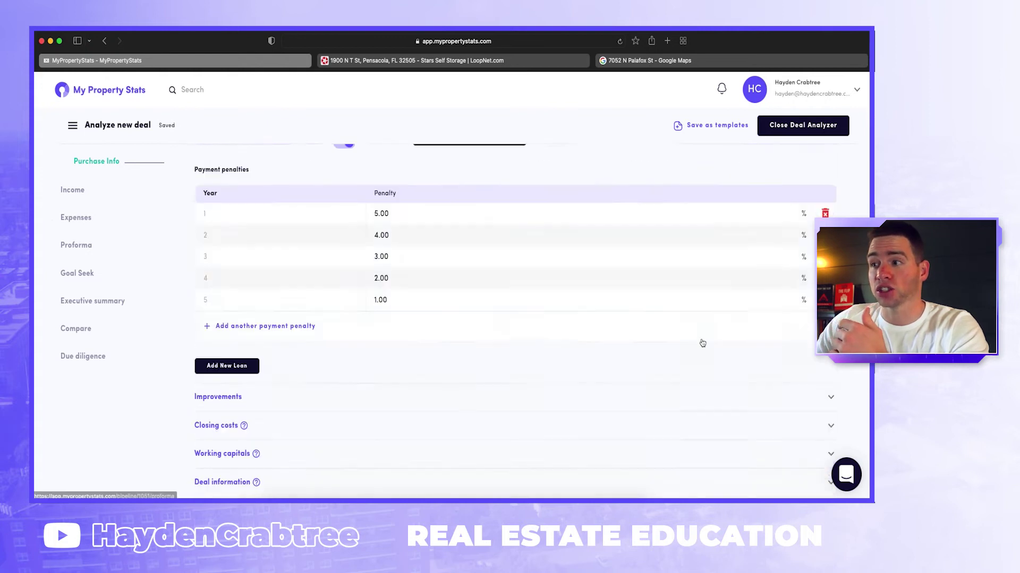
Open the recalculated Proforma and examine the Year 1 cash-on-cash return, income statement, sales proceeds and other financial measures.
left_click(91, 248)
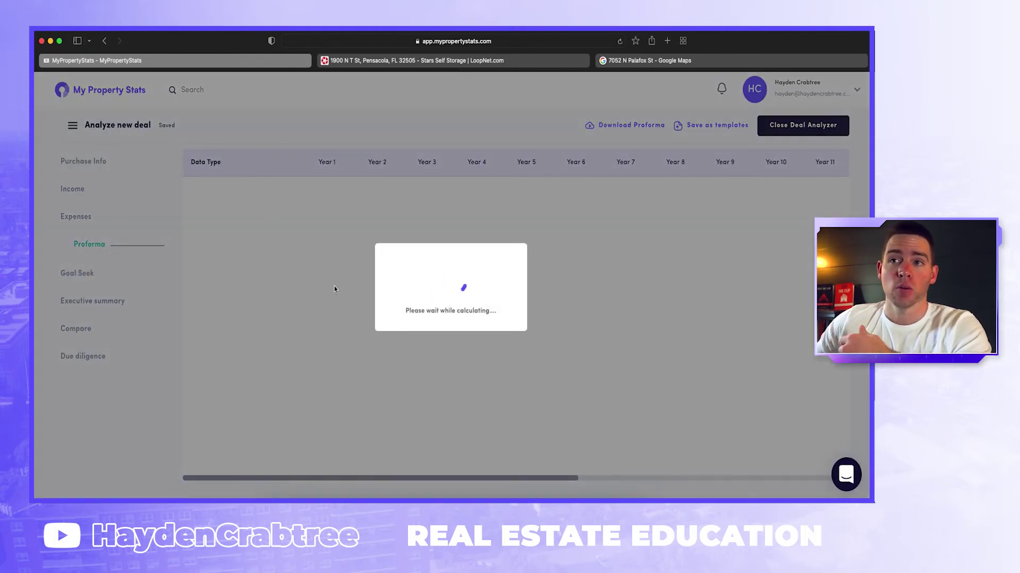
scroll(335, 289, "down", 6)
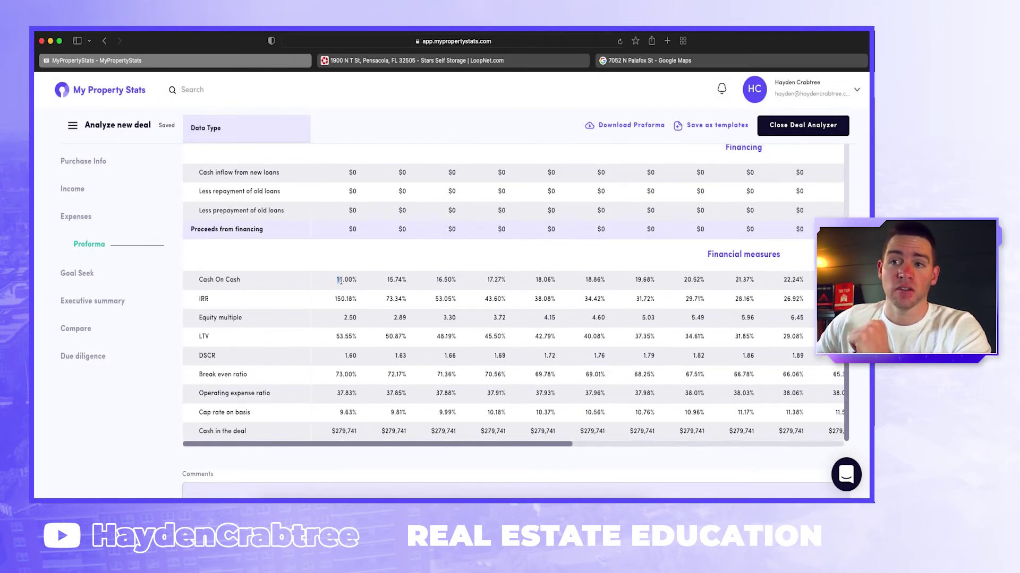
left_click_drag(337, 280, 355, 282)
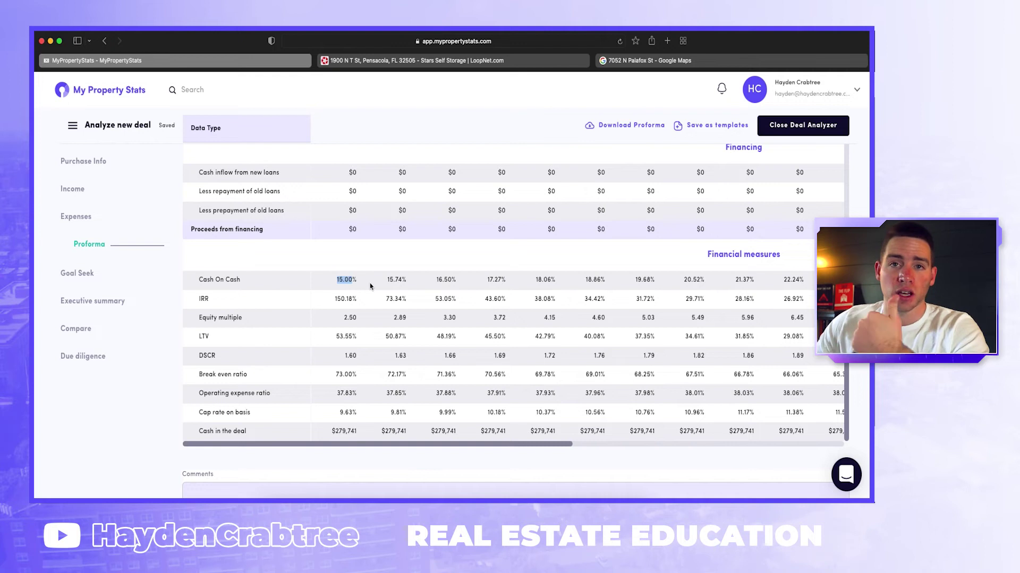
scroll(370, 285, "up", 8)
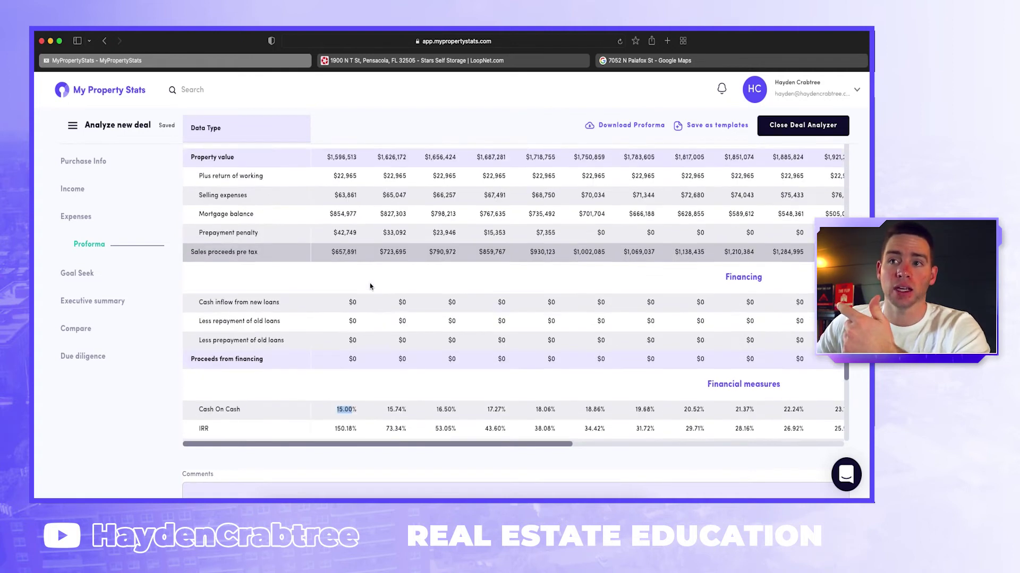
scroll(370, 286, "down", 4)
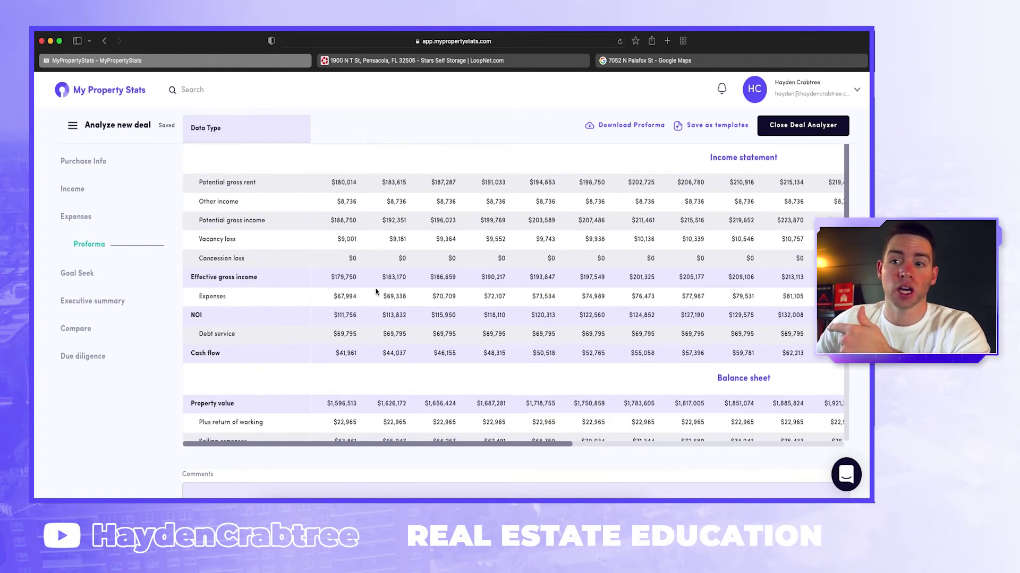
scroll(379, 310, "down", 4)
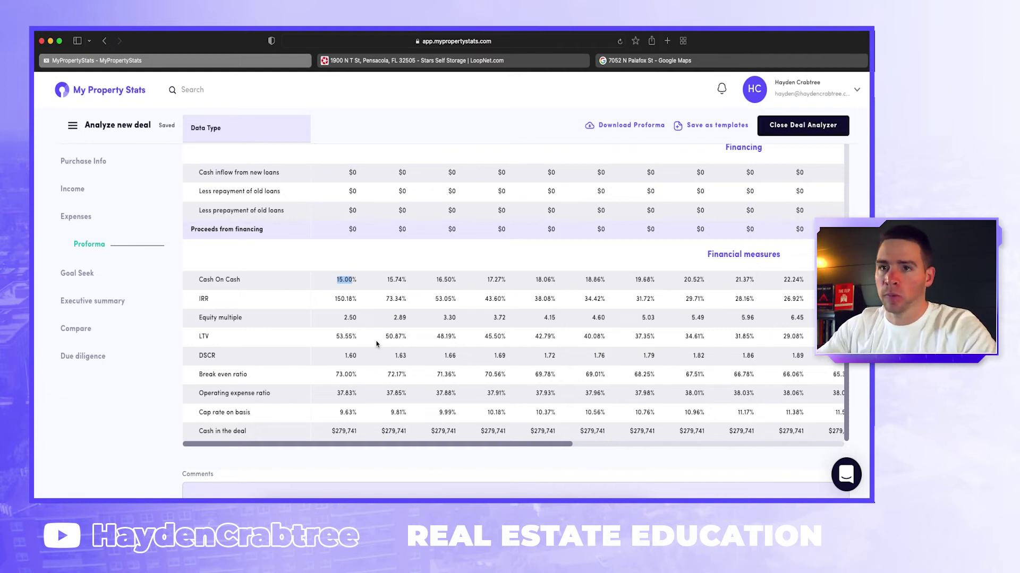
Create a duplicate of the deal named Value Add for comparison and open it for editing.
left_click(75, 329)
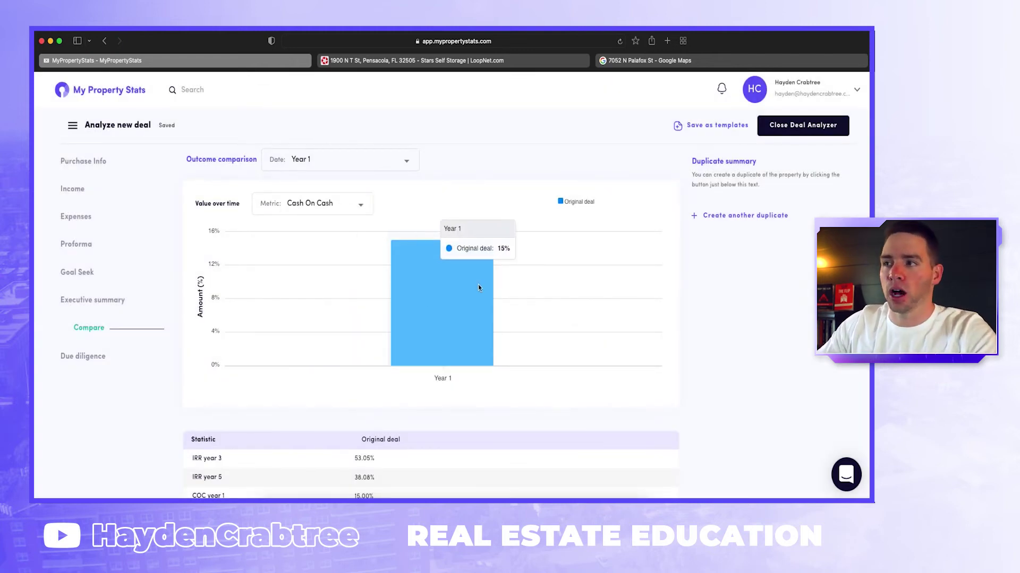
left_click(742, 215)
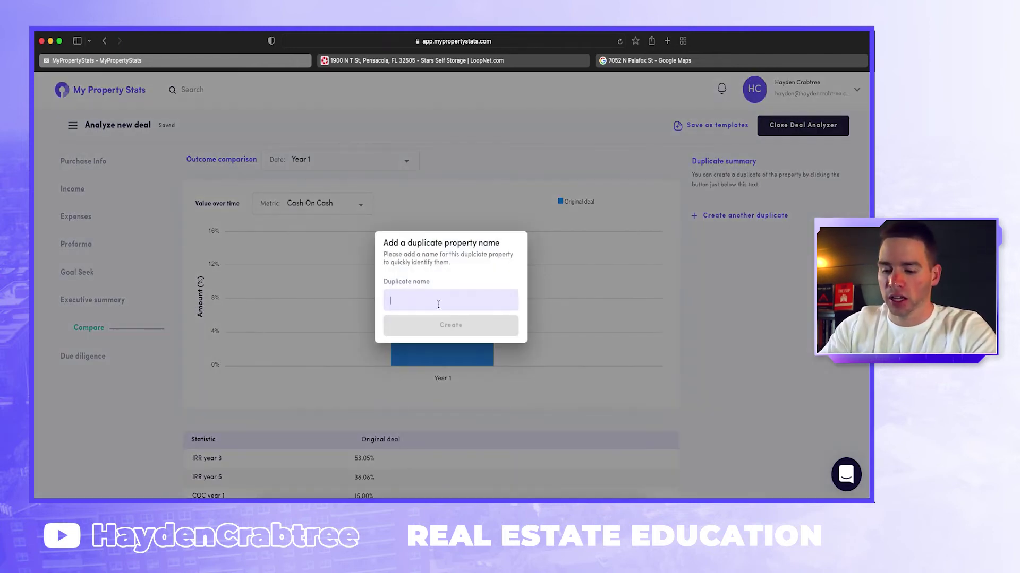
type("Value Add")
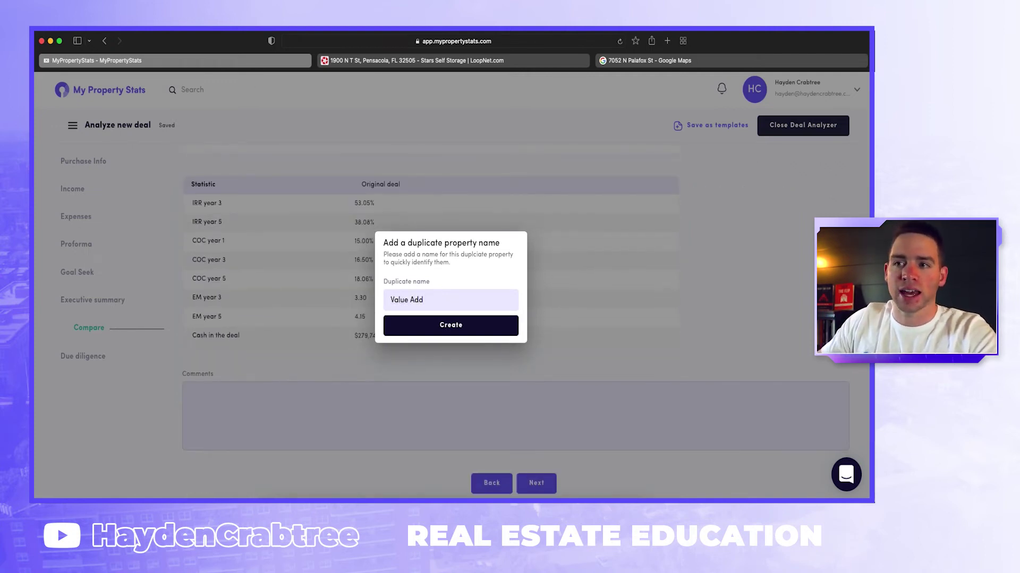
left_click(431, 333)
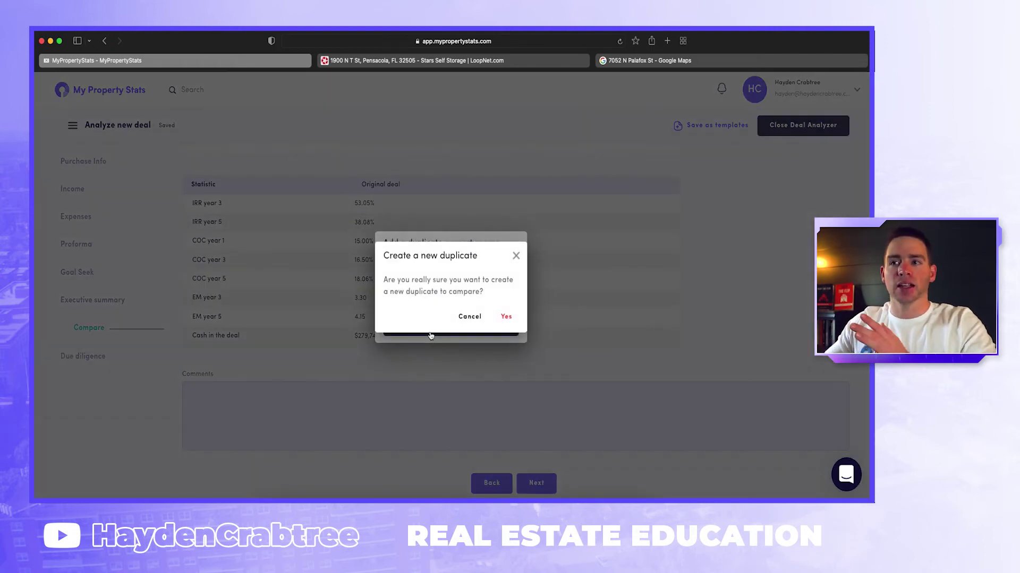
left_click(510, 319)
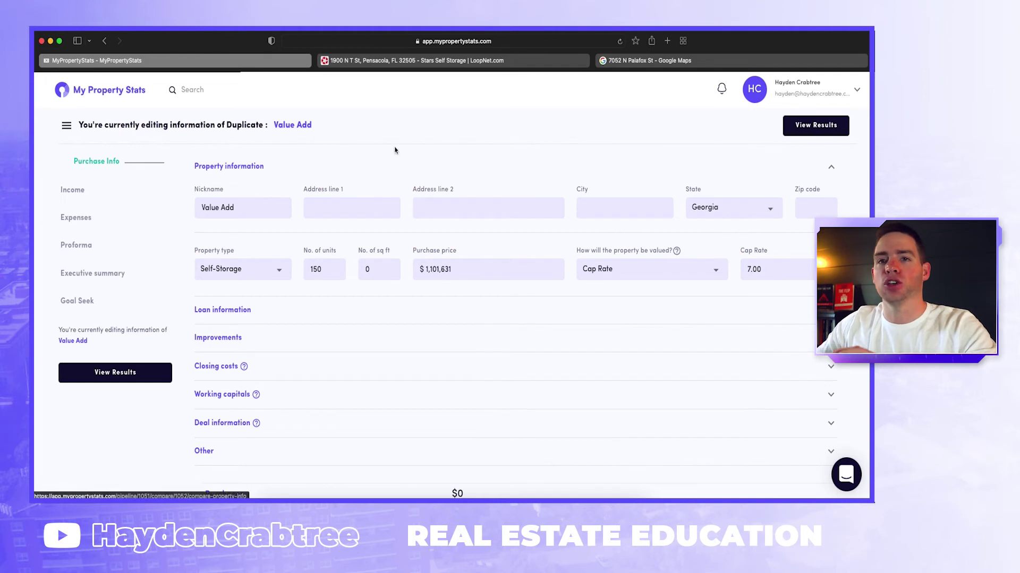
left_click_drag(85, 124, 315, 127)
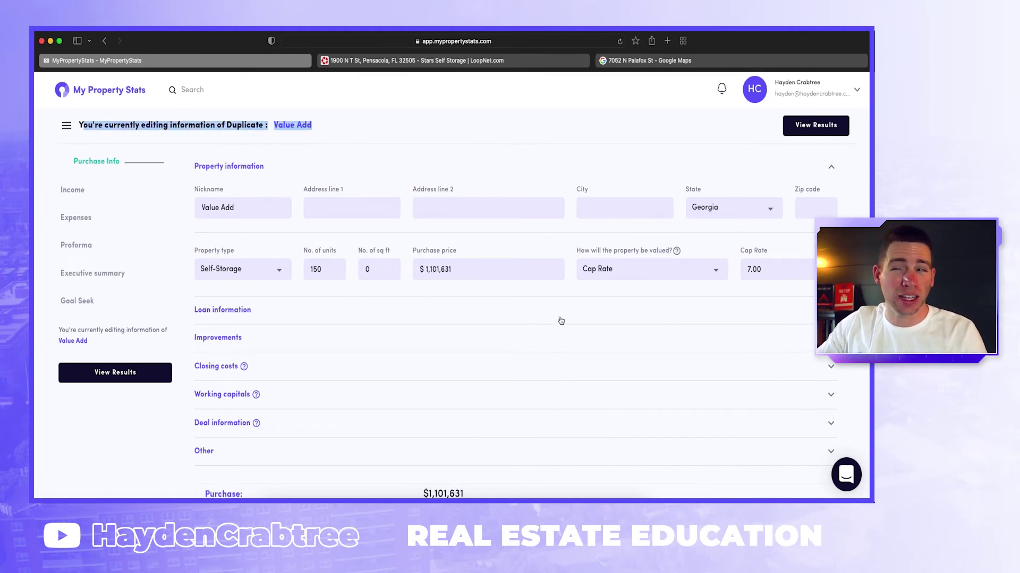
View the duplicate's unit income, switch to the LoopNet listing, and examine the competitors' 5 x 5, 10 x 10 and 10 x 15 rents.
left_click(69, 195)
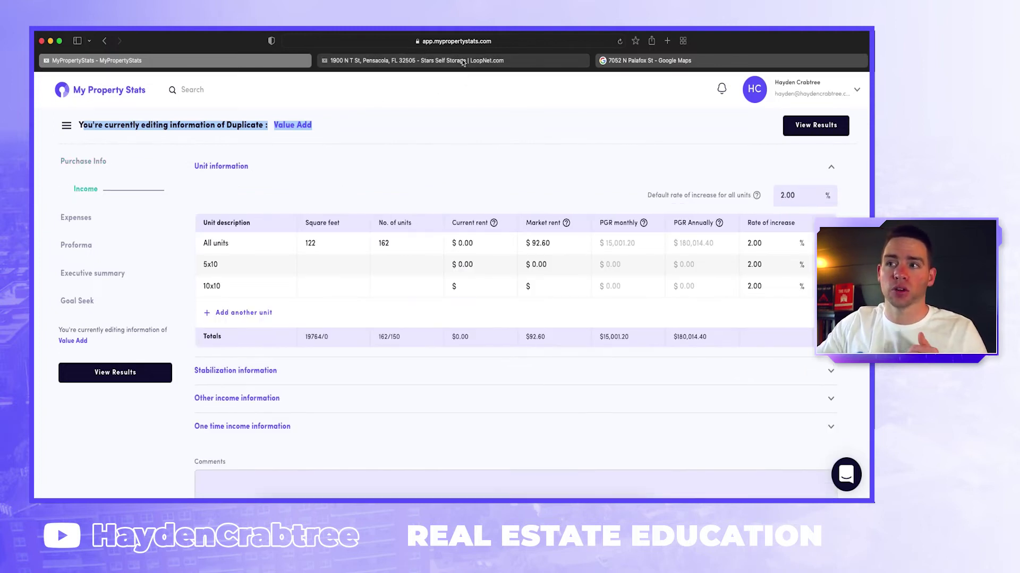
mouse_move(453, 61)
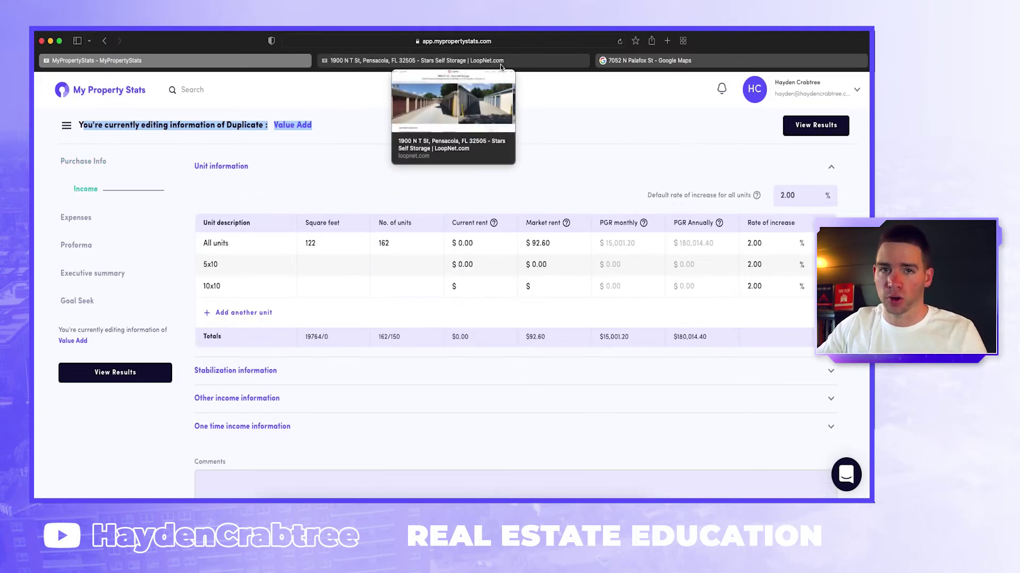
left_click(550, 62)
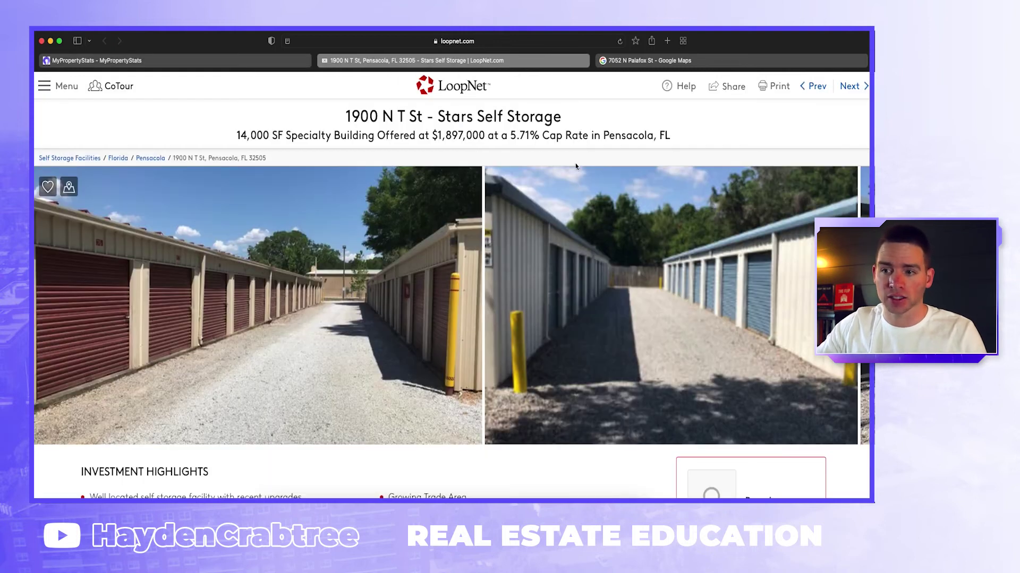
scroll(574, 287, "down", 10)
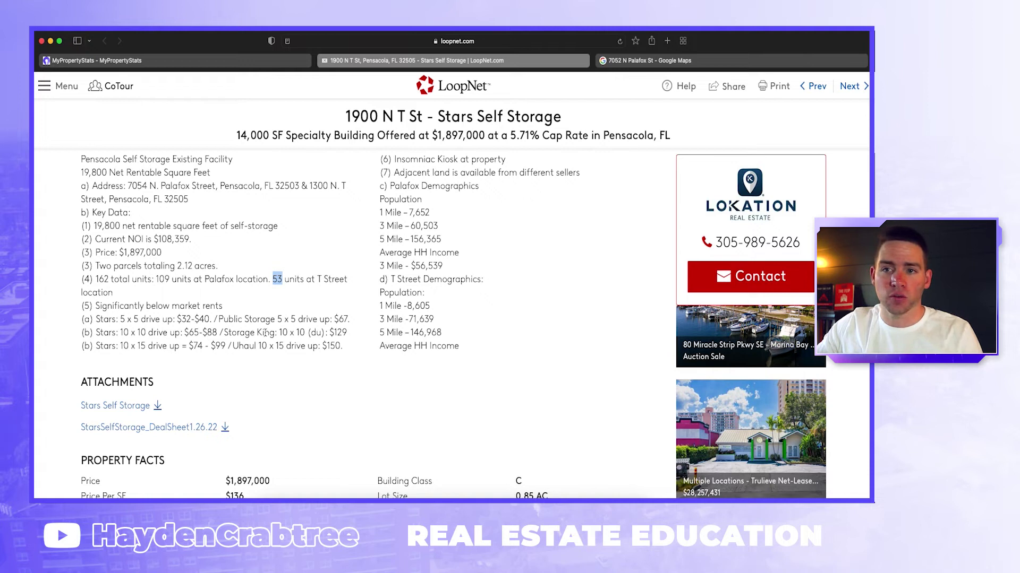
left_click_drag(279, 332, 348, 332)
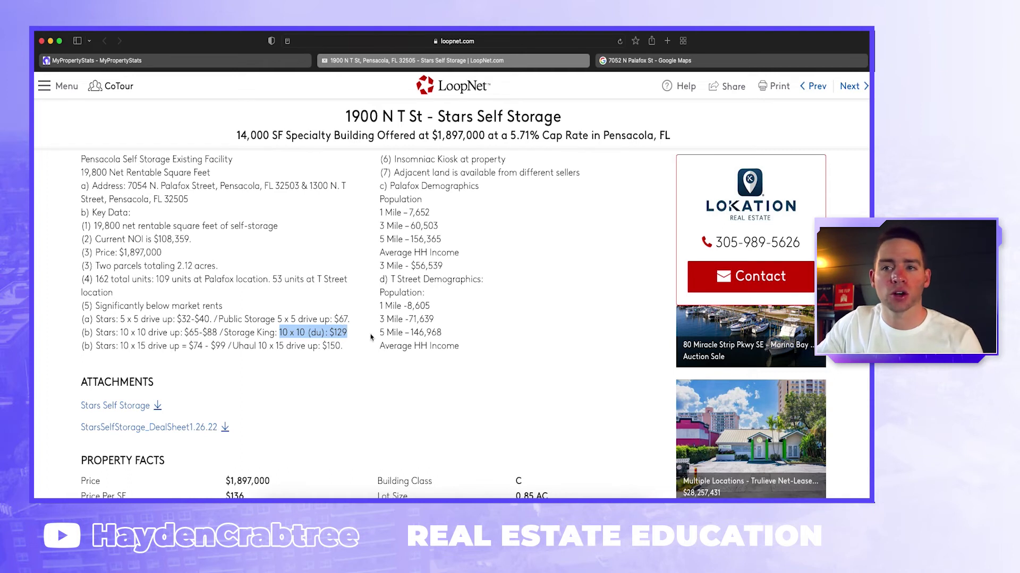
scroll(371, 351, "down", 1)
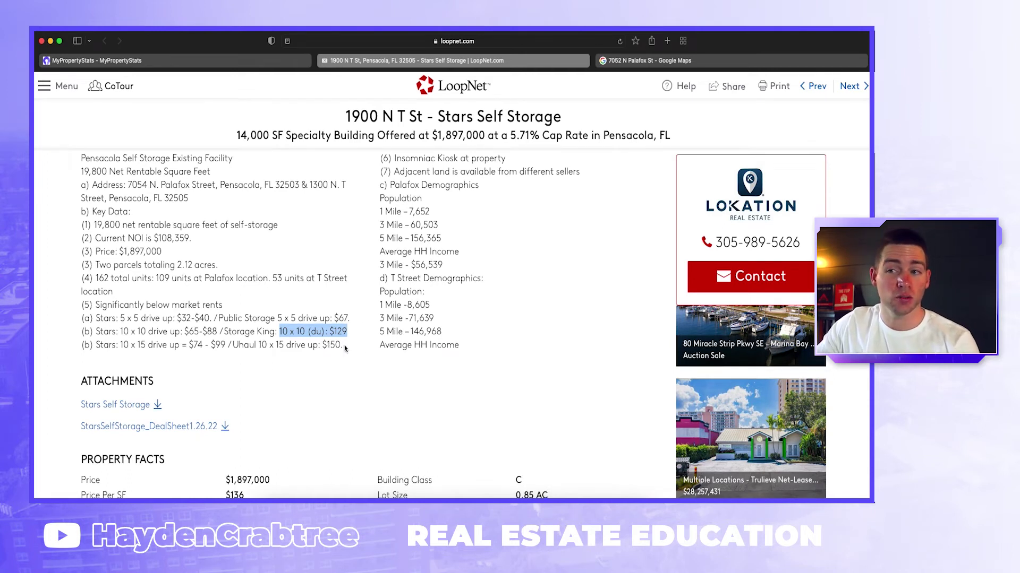
scroll(271, 316, "down", 1)
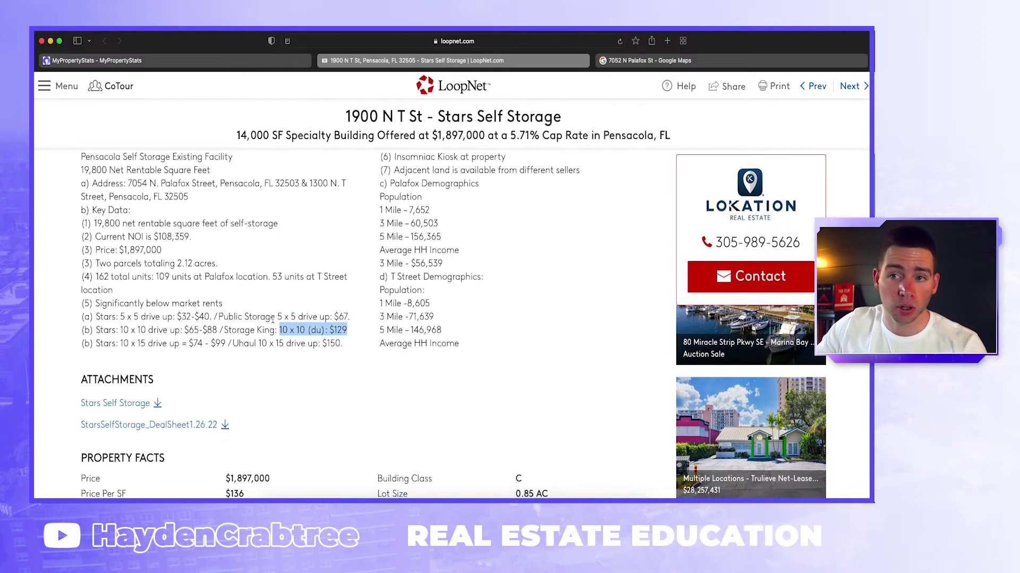
scroll(295, 321, "up", 1)
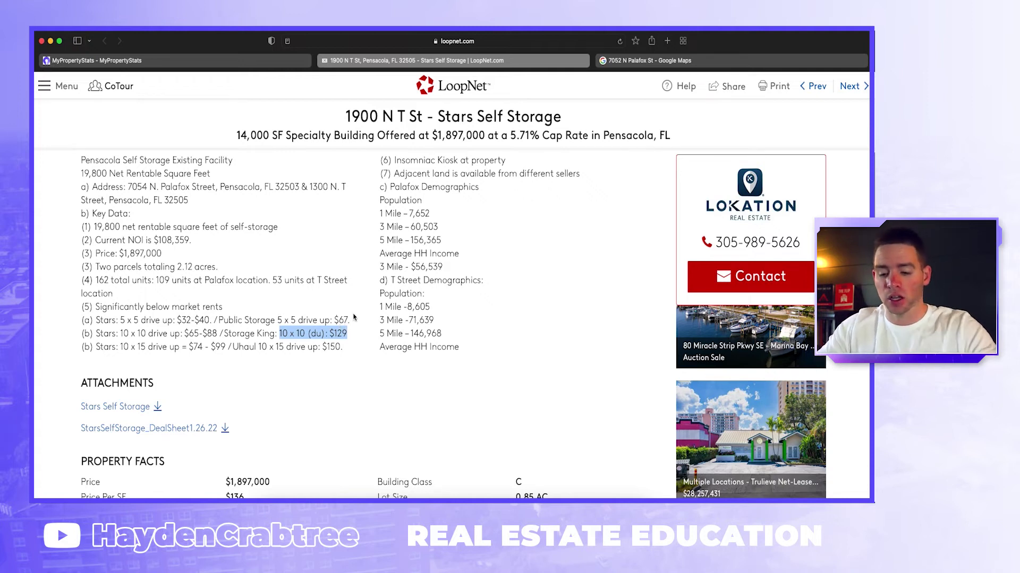
scroll(372, 324, "down", 8)
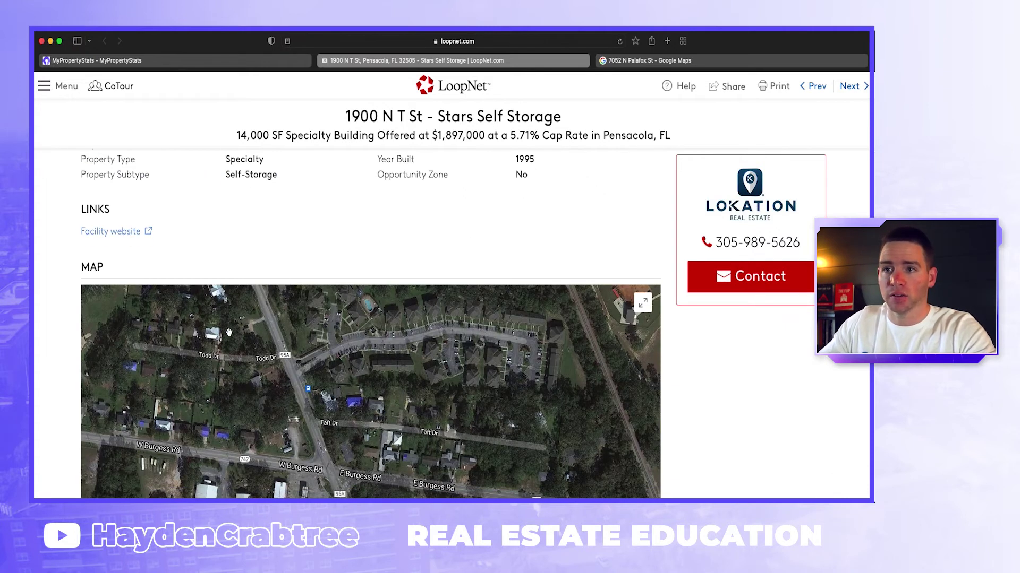
scroll(229, 333, "up", 8)
Calculate 67/25 in Spotlight to get the 5 x 5 market rent per square foot, and clear the entry.
key("super+space")
type("67/25")
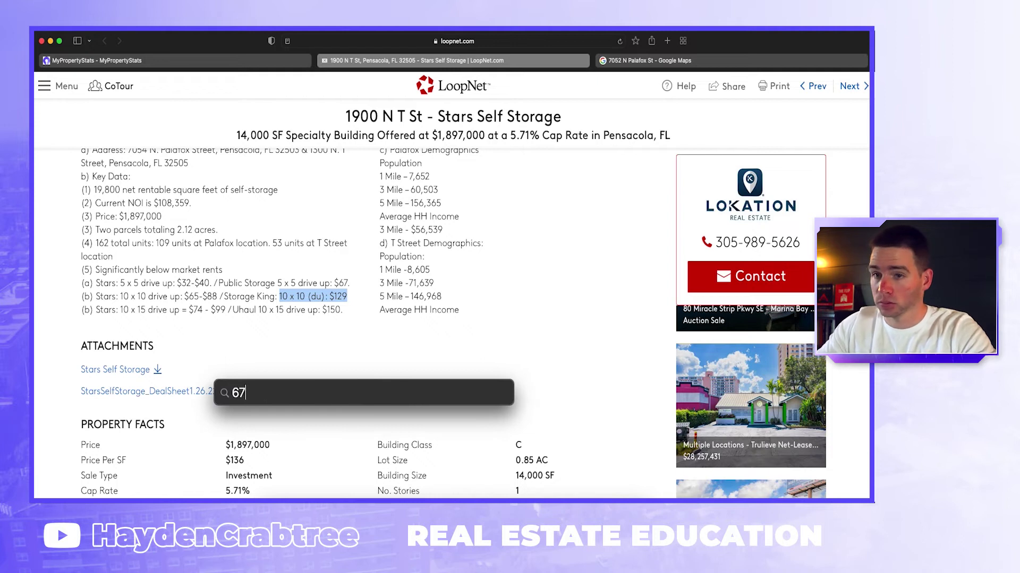
scroll(303, 331, "down", 1)
key("BackSpace")
key("BackSpace")
key("BackSpace")
key("BackSpace")
key("BackSpace")
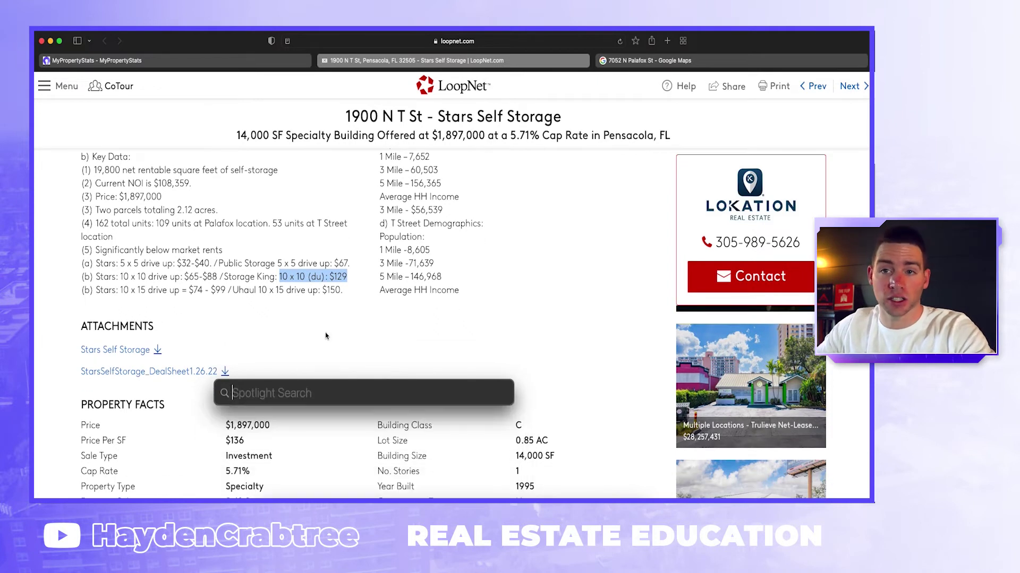
Return to the Value Add duplicate's unit income and calculate 122*1.29 in Spotlight for the average unit's market rent.
key("Escape")
scroll(323, 334, "up", 1)
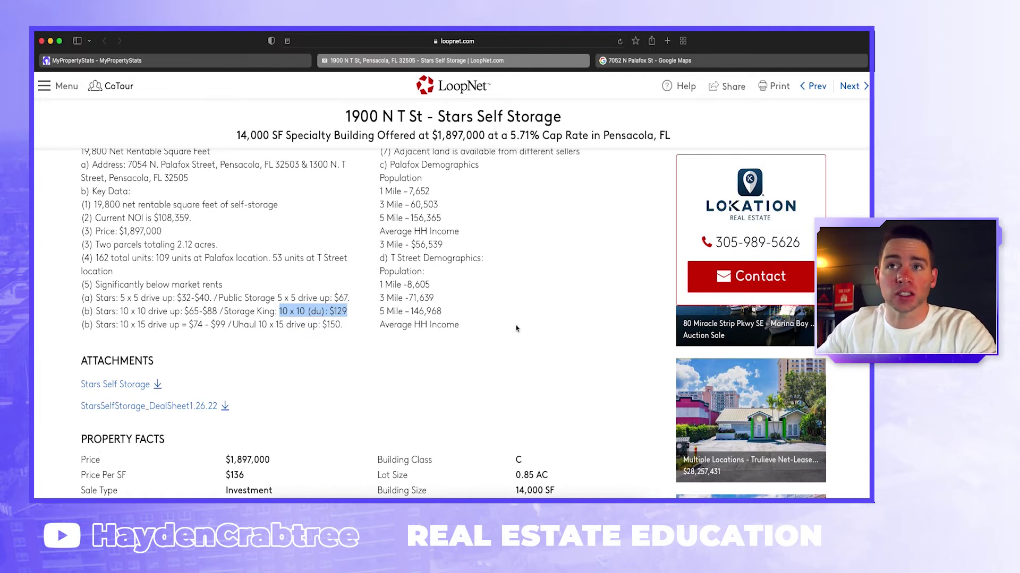
mouse_move(255, 64)
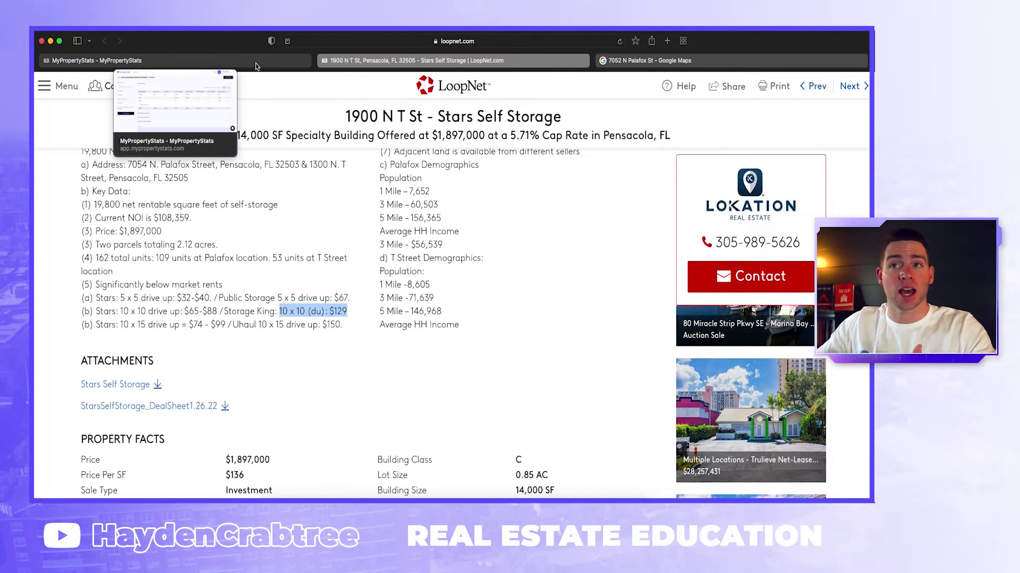
left_click(252, 63)
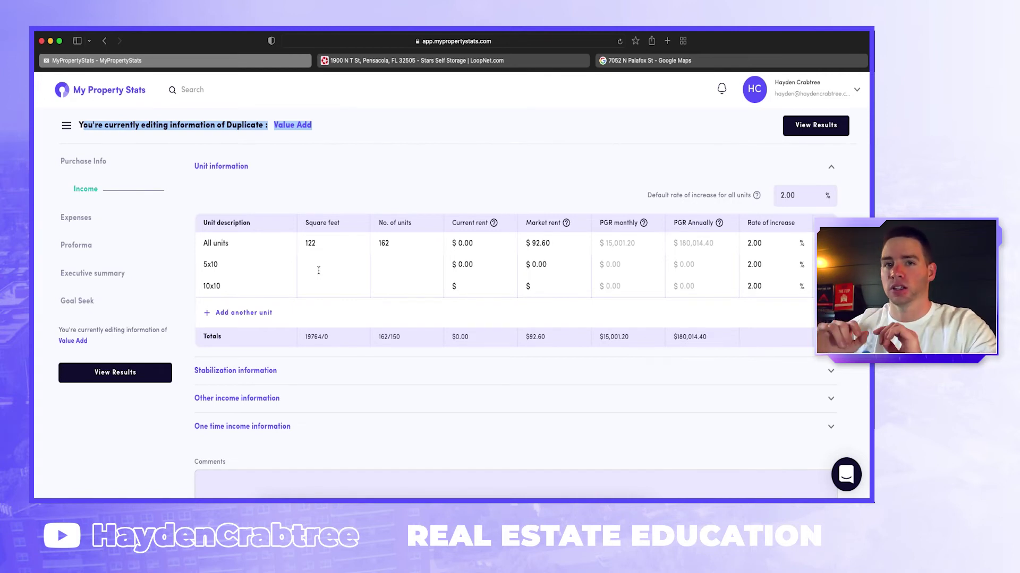
left_click_drag(558, 243, 529, 243)
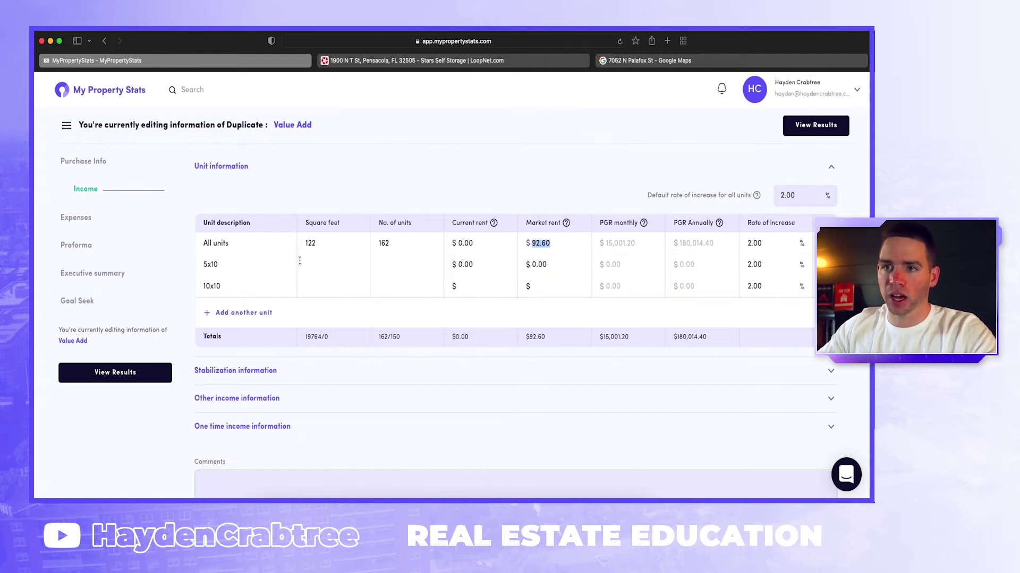
key("super+space")
type("122*1.29")
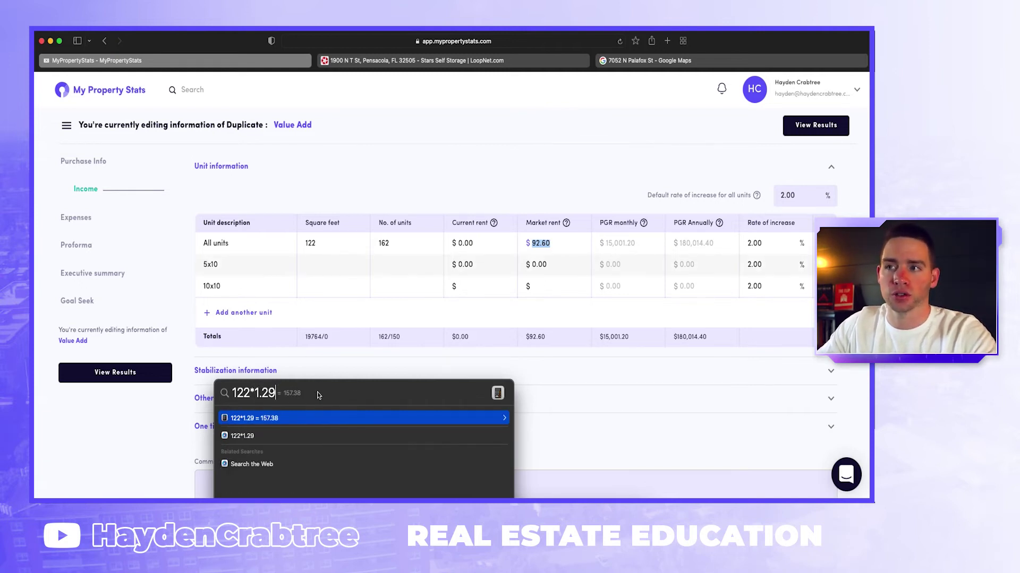
Set the market rent of the All units row to $157.00.
left_click(556, 242)
left_click(555, 241)
double_click(566, 242)
type("0.15")
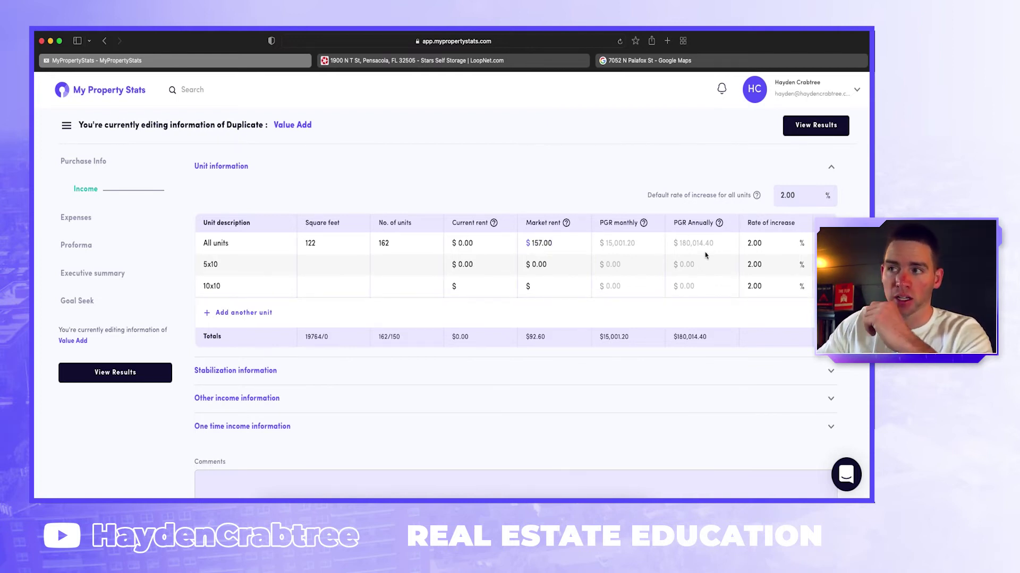
left_click(567, 136)
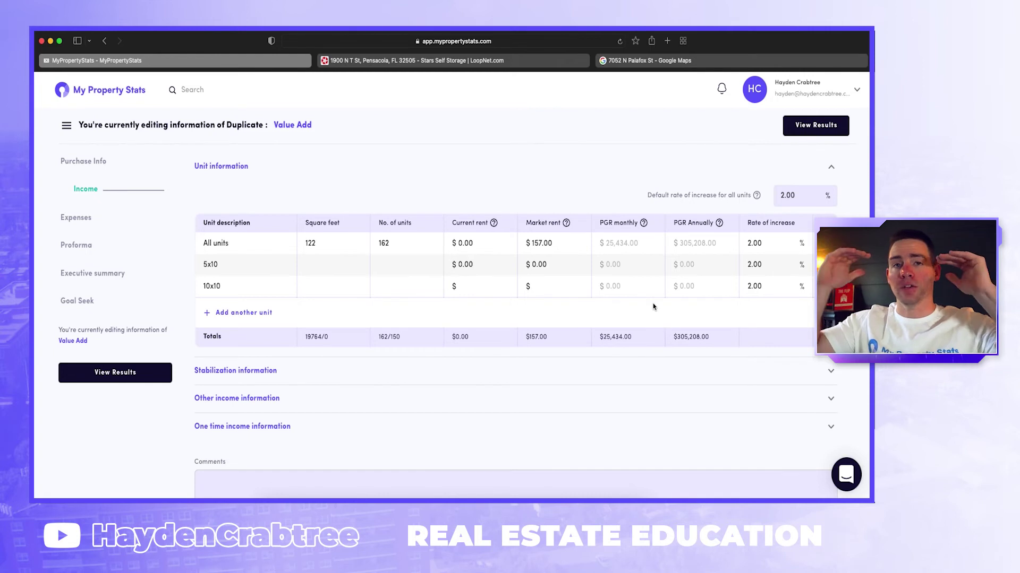
Mark the property as not stabilized and set the Year 1 physical occupancy rate to 95%.
left_click(638, 370)
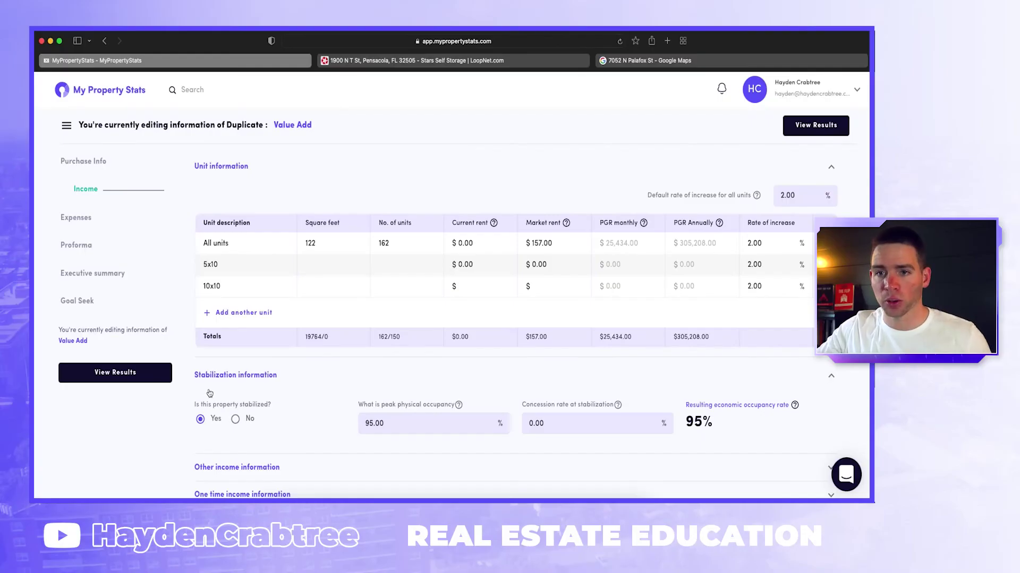
left_click(235, 419)
scroll(324, 435, "down", 3)
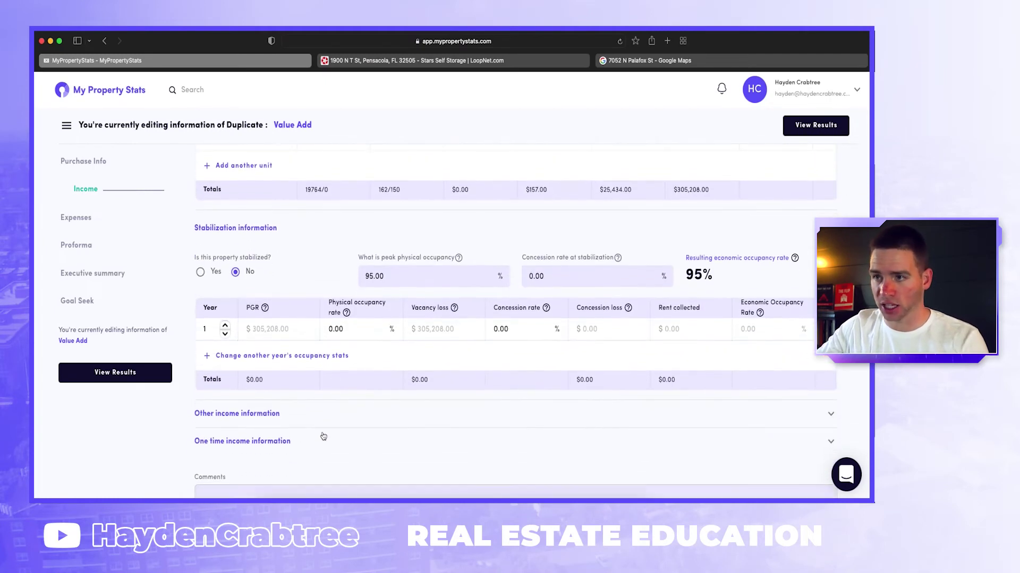
left_click(346, 321)
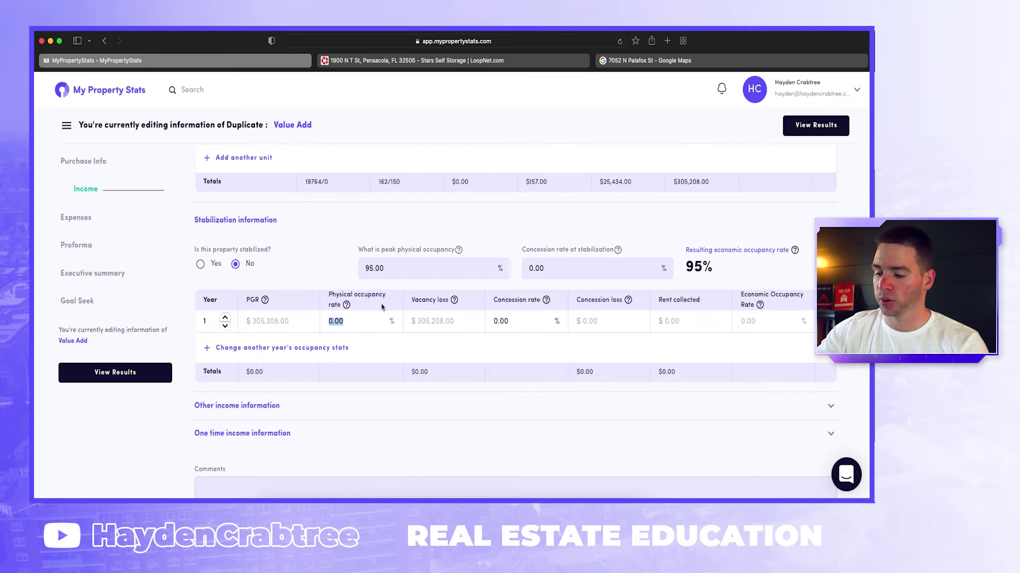
type("0.95")
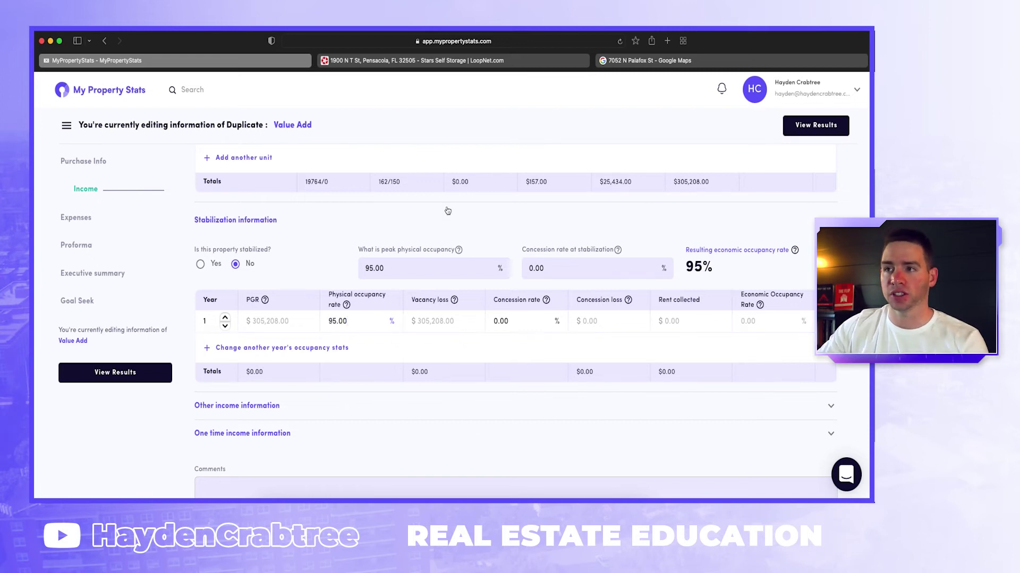
left_click(490, 230)
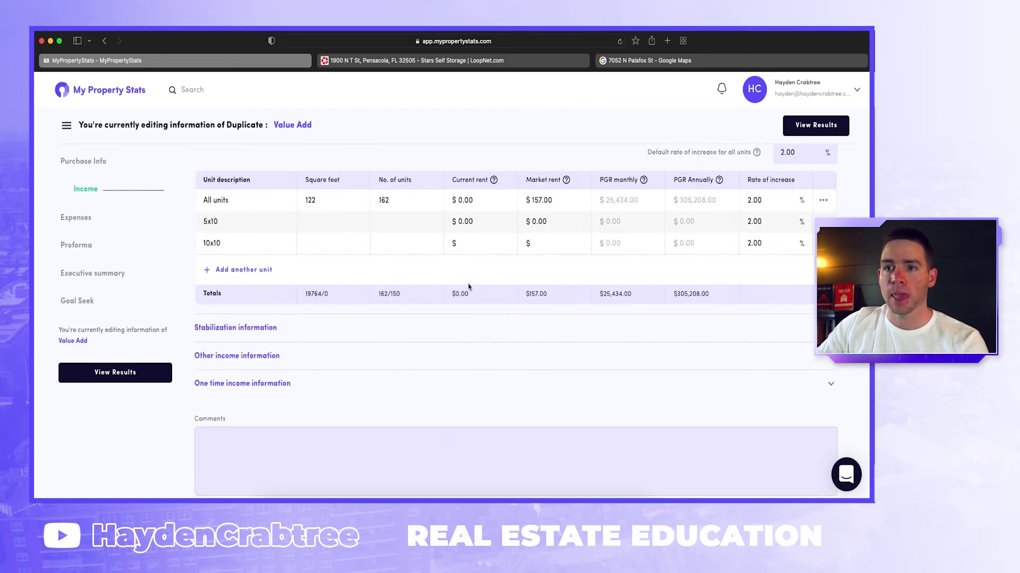
left_click(380, 340)
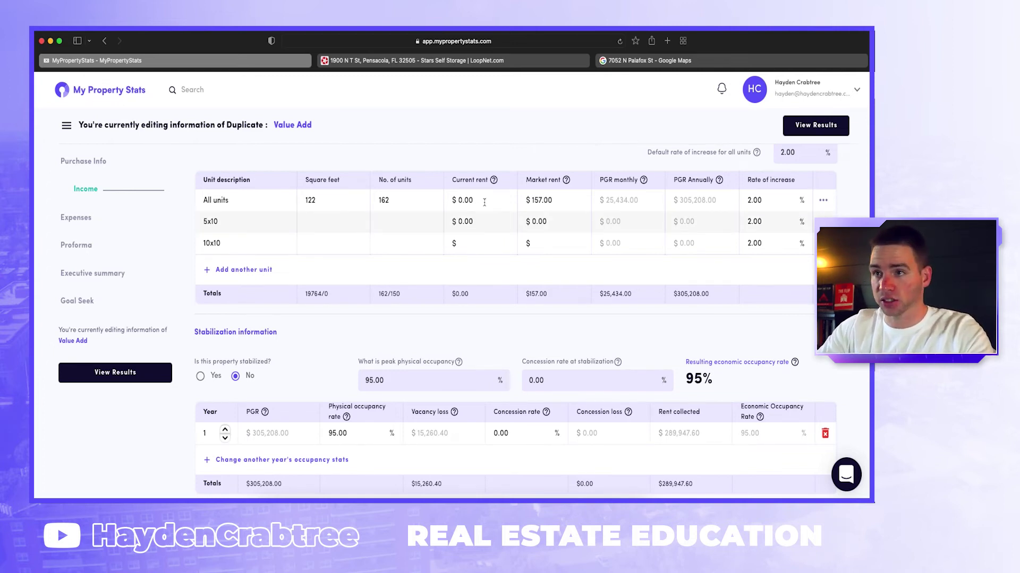
Calculate 122*.76 in Spotlight and set the current rent of the All units row to $92.60.
key("super+space")
type("1")
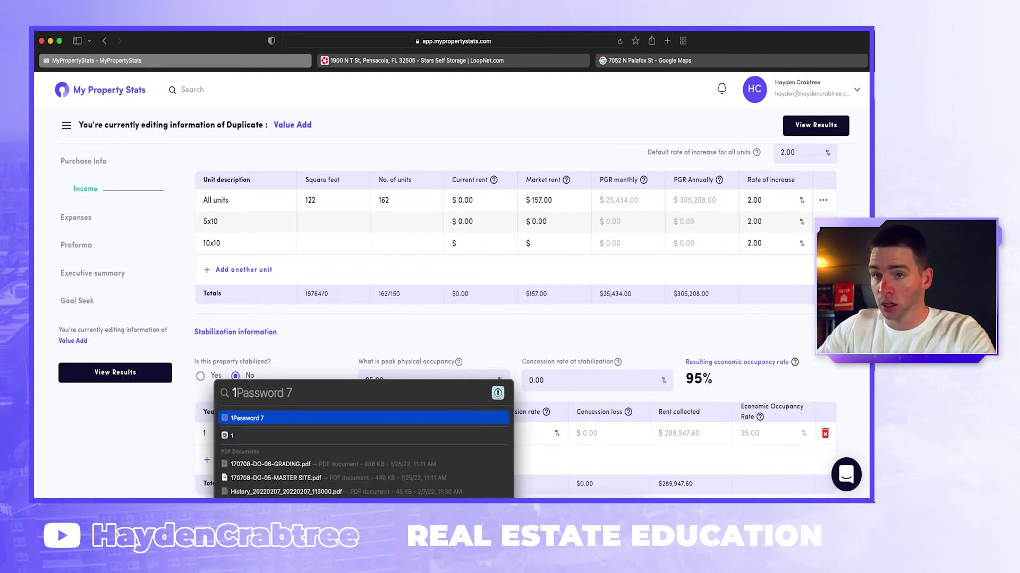
type("22*.76")
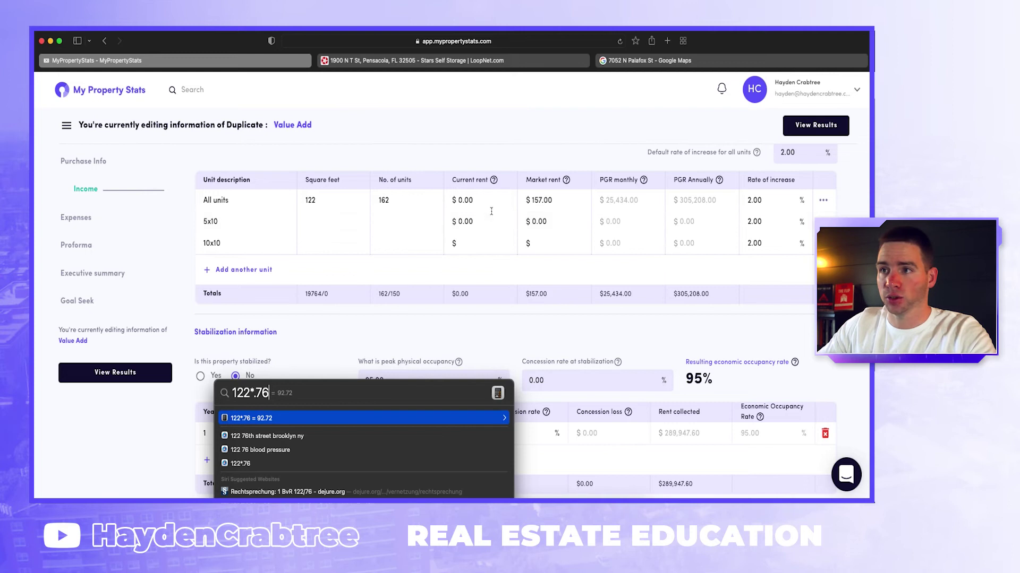
key("Escape")
left_click(452, 200)
type("92.60")
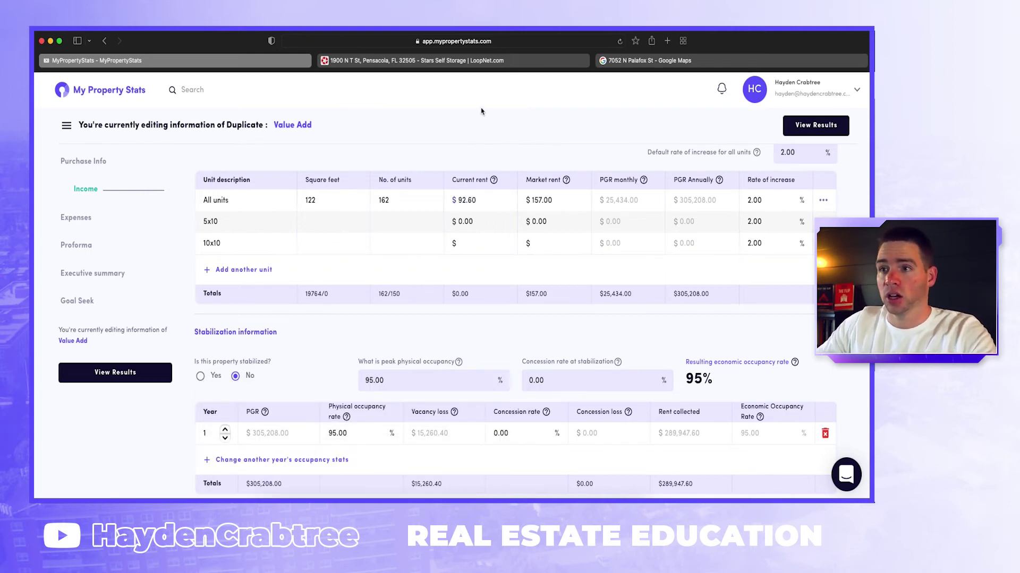
left_click(528, 141)
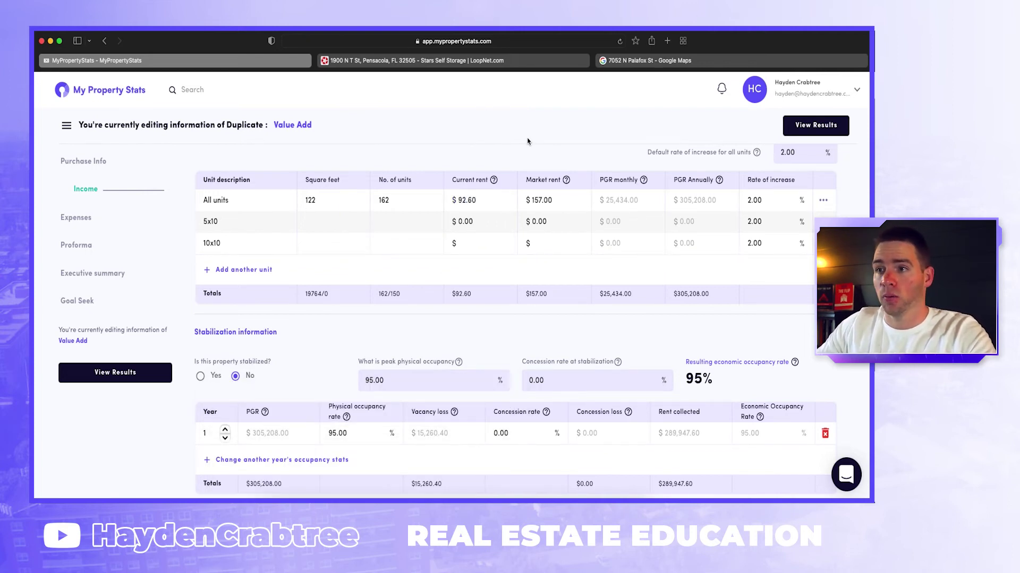
Calculate 1-(92.60/157) in Spotlight to get the current rent's discount from market rent, and close the calculation.
scroll(552, 239, "up", 1)
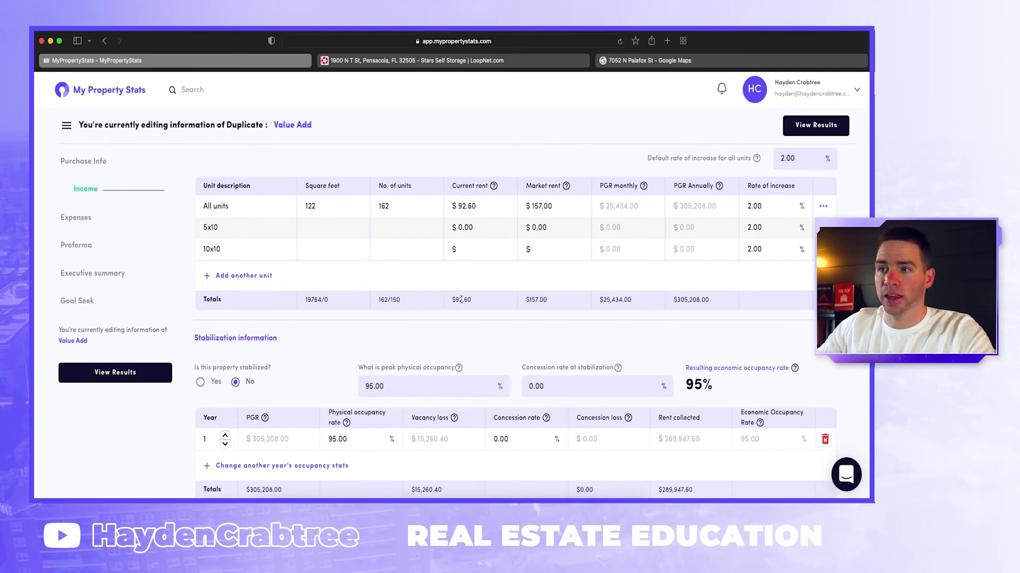
key("super+space")
type("92")
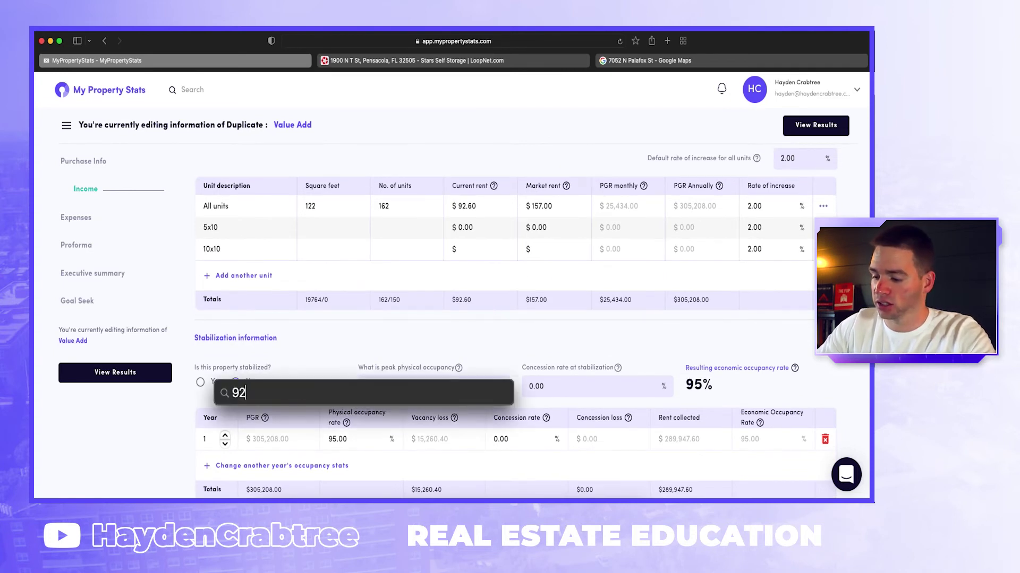
type(".60/157")
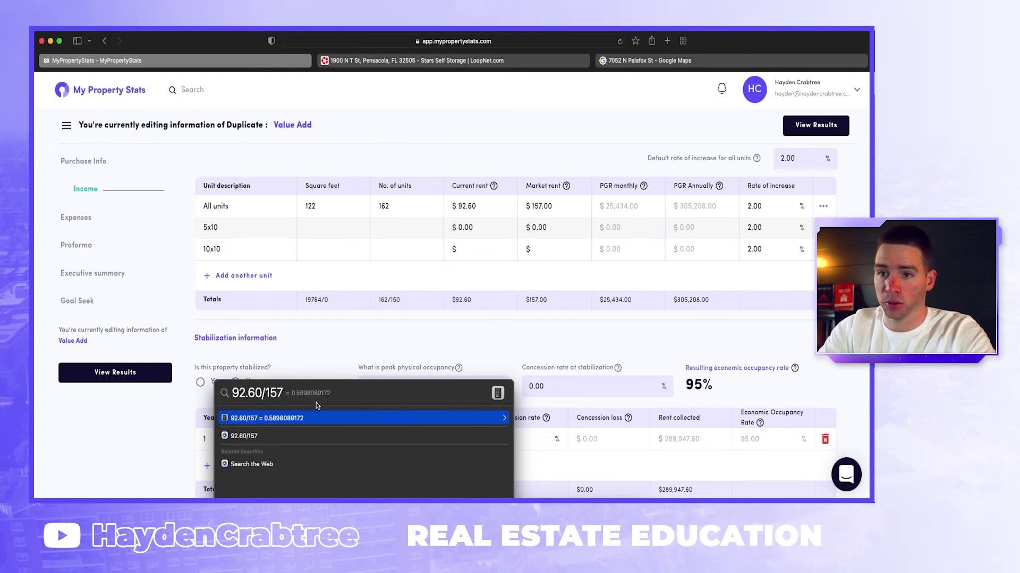
type(")")
key("super+a")
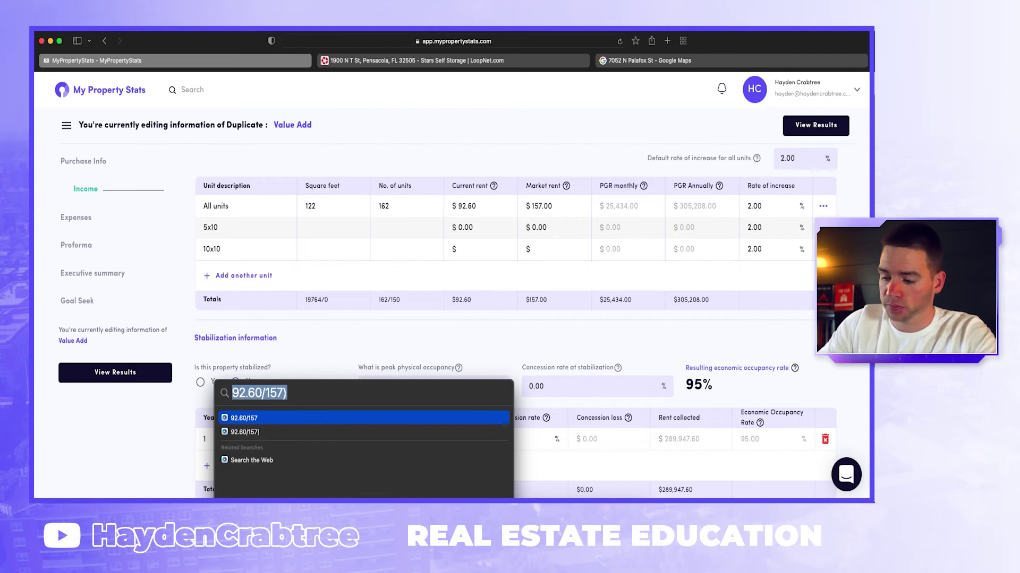
key("Left")
type("(")
key("Left")
type("1-")
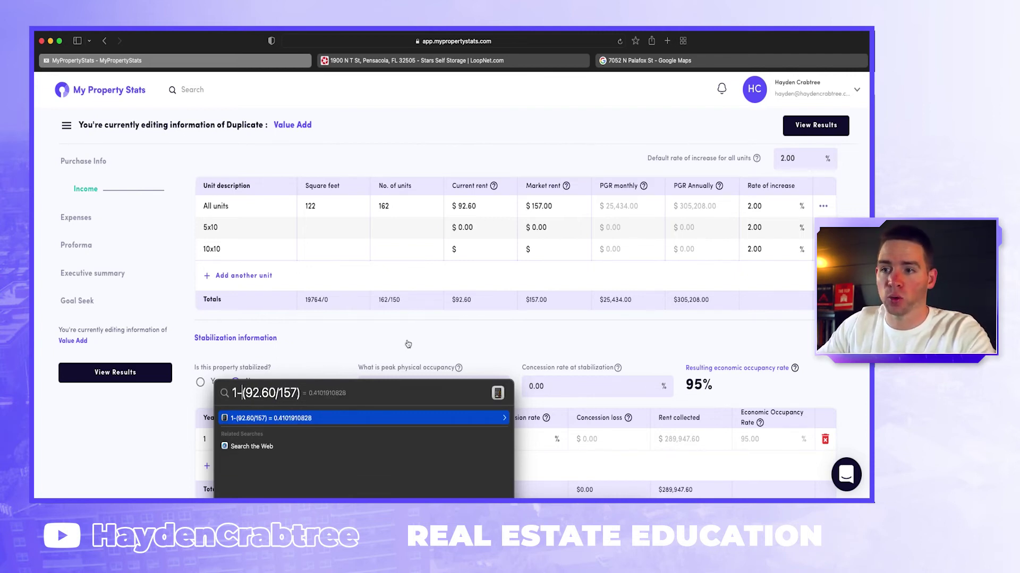
key("Escape")
key("Escape")
Set the Year 1 concession rate to 41% and refresh the stabilization figures.
scroll(473, 349, "down", 2)
left_click(496, 382)
key("BackSpace")
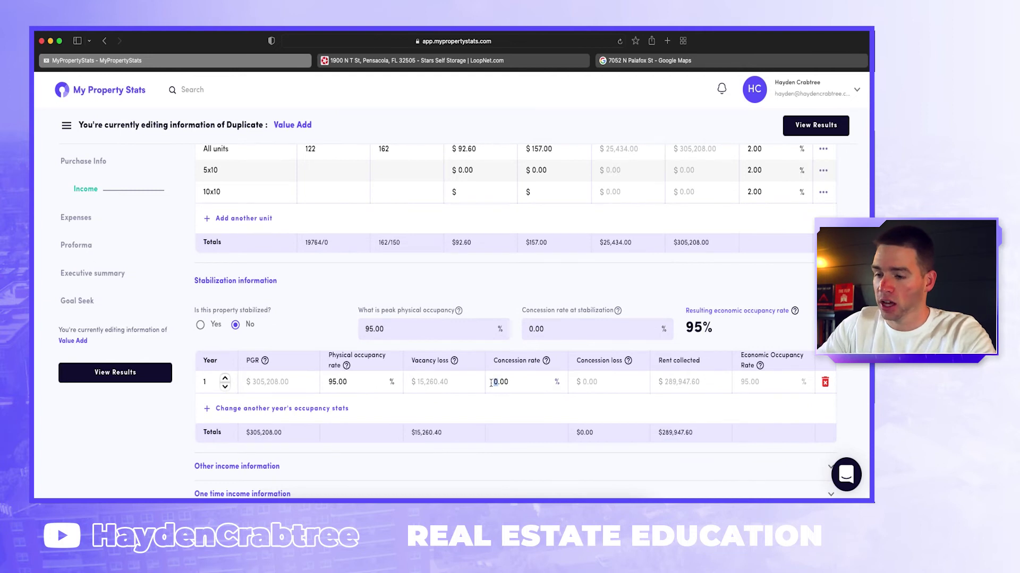
type("41")
left_click(382, 287)
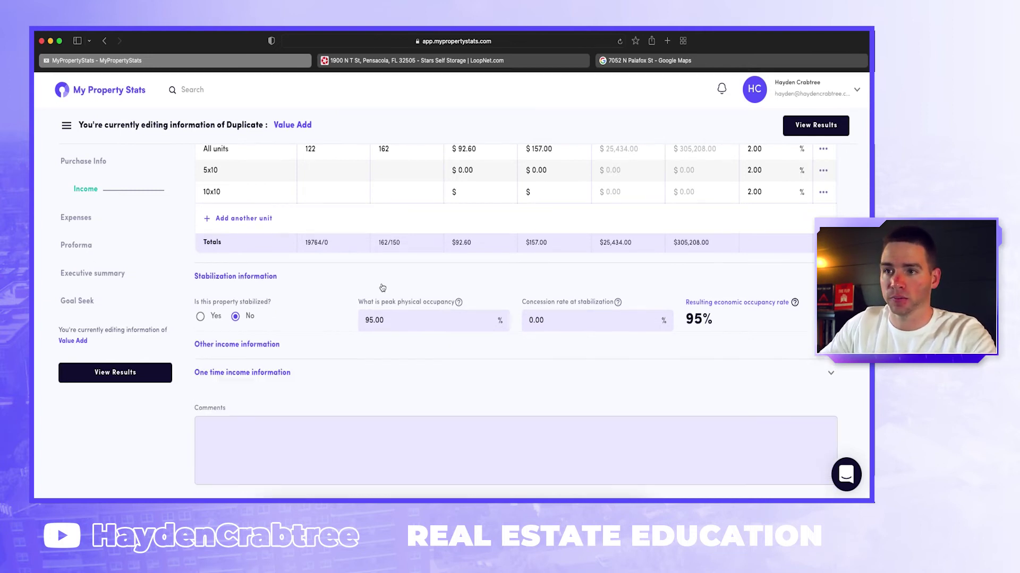
left_click(381, 287)
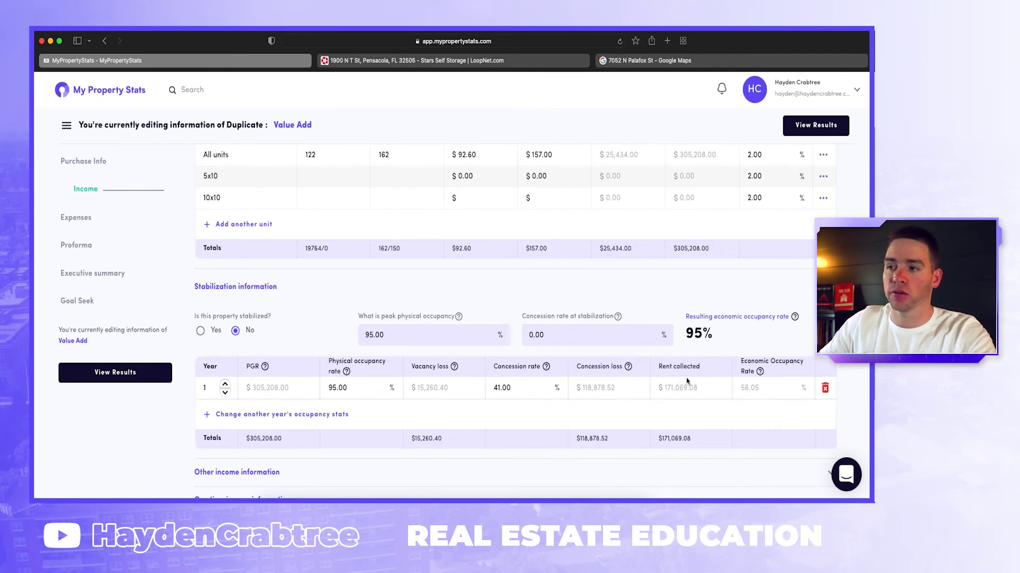
Try Year 1 concession rates of 39% and 37%, and settle on 38%.
left_click(499, 388)
key("BackSpace")
key("BackSpace")
type("39")
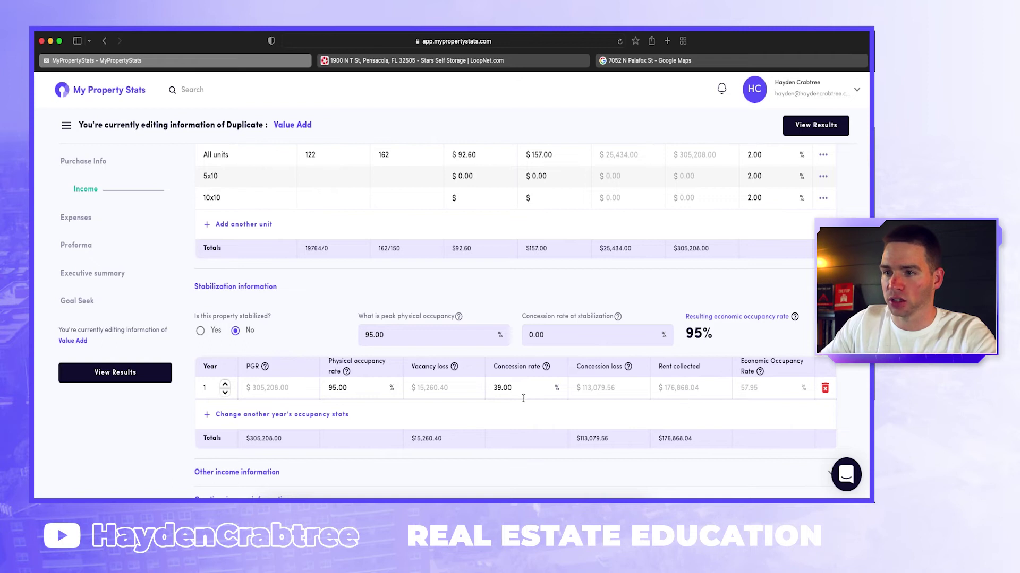
left_click(499, 388)
key("Delete")
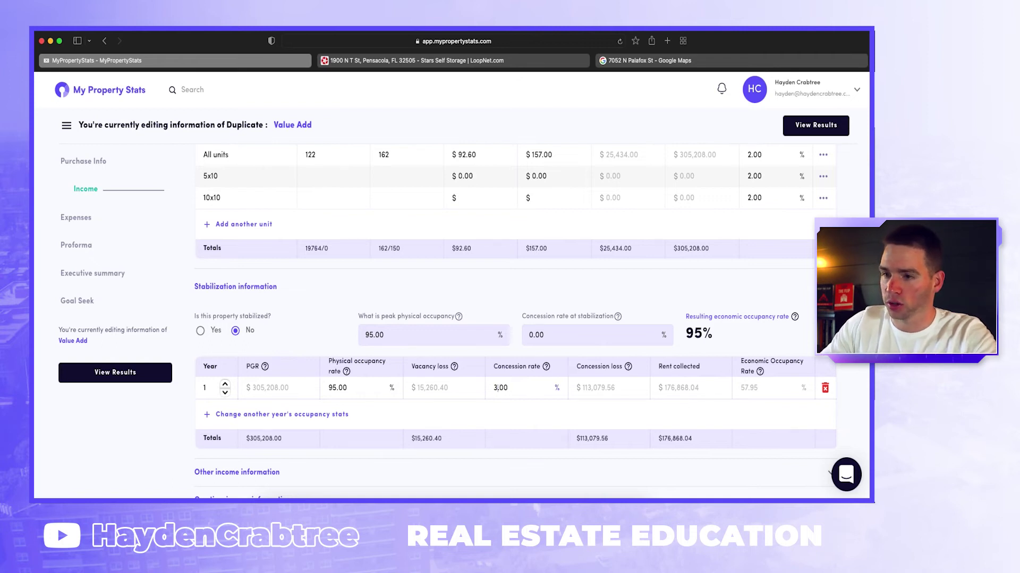
type("7.")
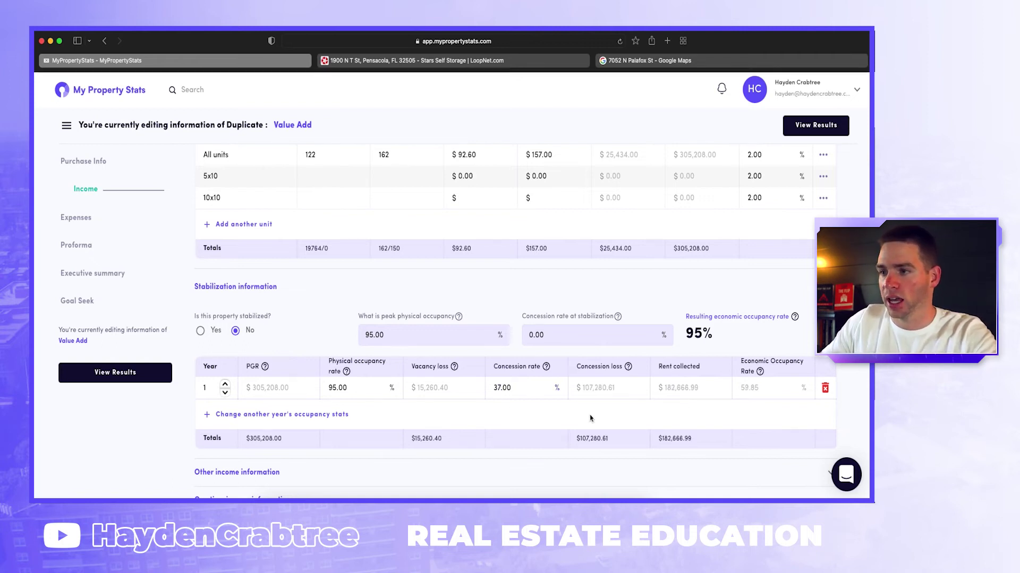
key("BackSpace")
type("8")
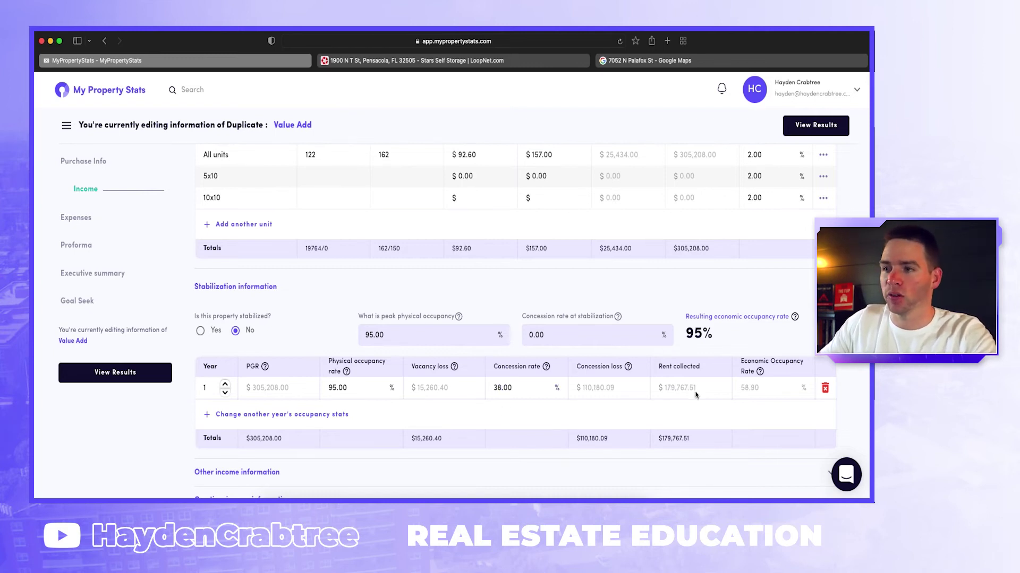
Add Year 2 occupancy stats with a 95% physical occupancy rate and a 28% concession rate.
left_click(305, 415)
left_click(225, 408)
left_click(225, 409)
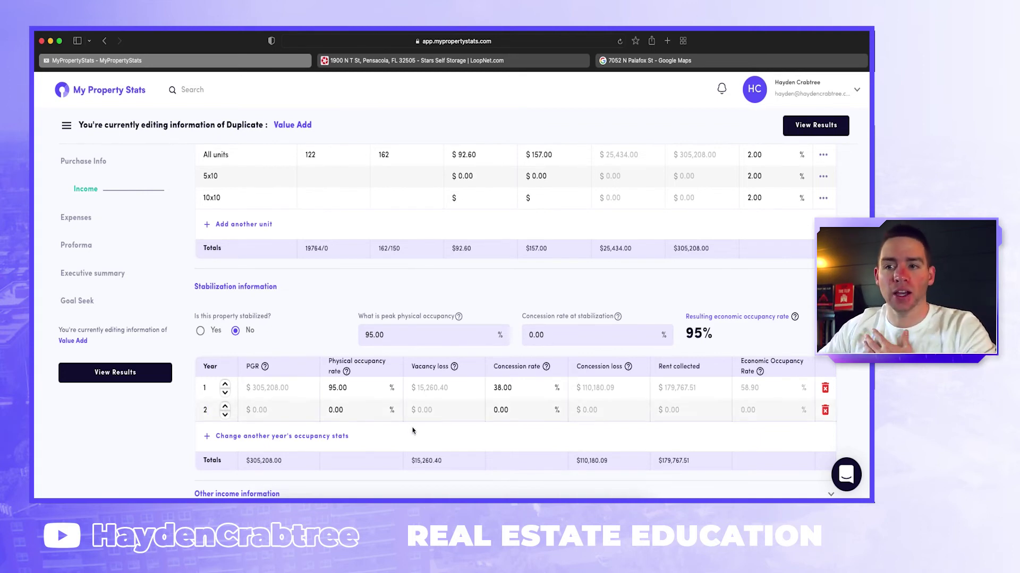
left_click(331, 409)
type("95")
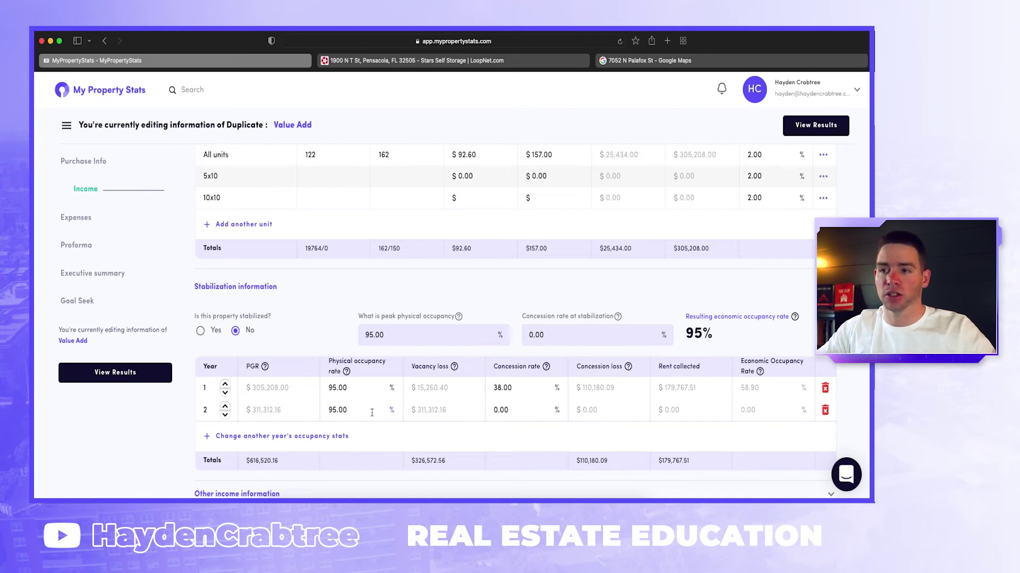
scroll(371, 413, "down", 1)
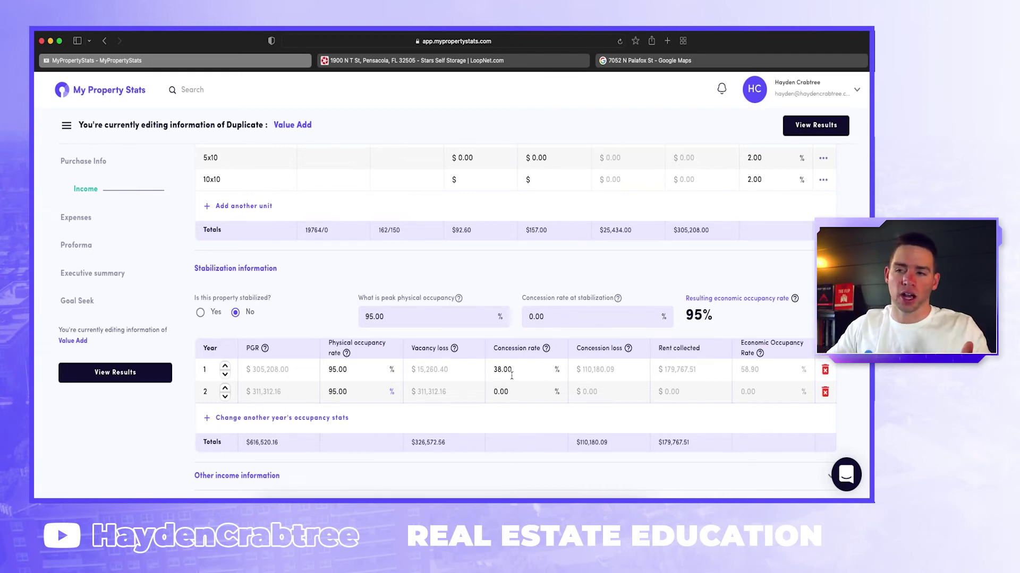
left_click(502, 392)
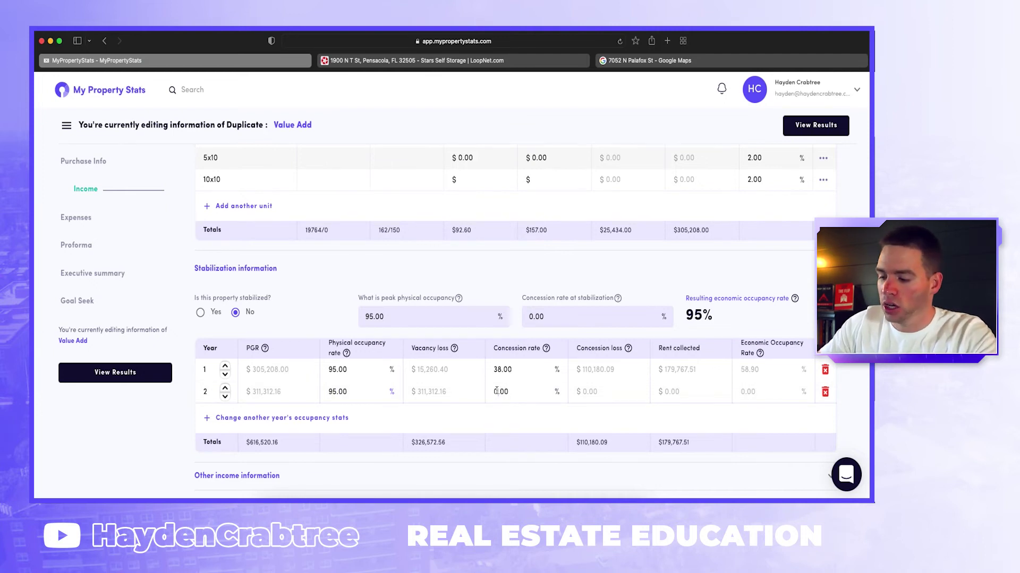
type("28")
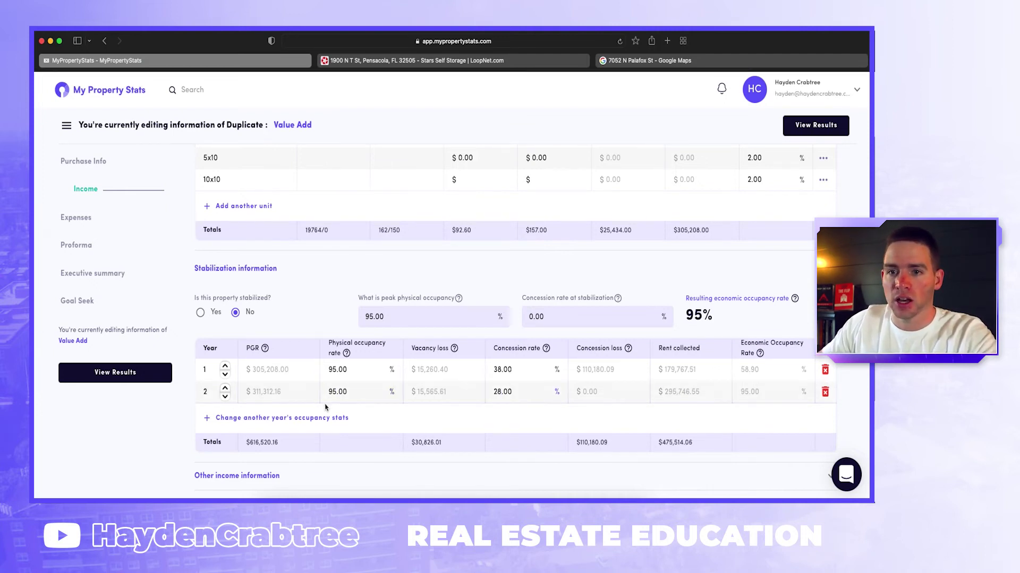
Add a Year 3 row to the occupancy stats with an 18% concession rate.
left_click(276, 418)
left_click(226, 411)
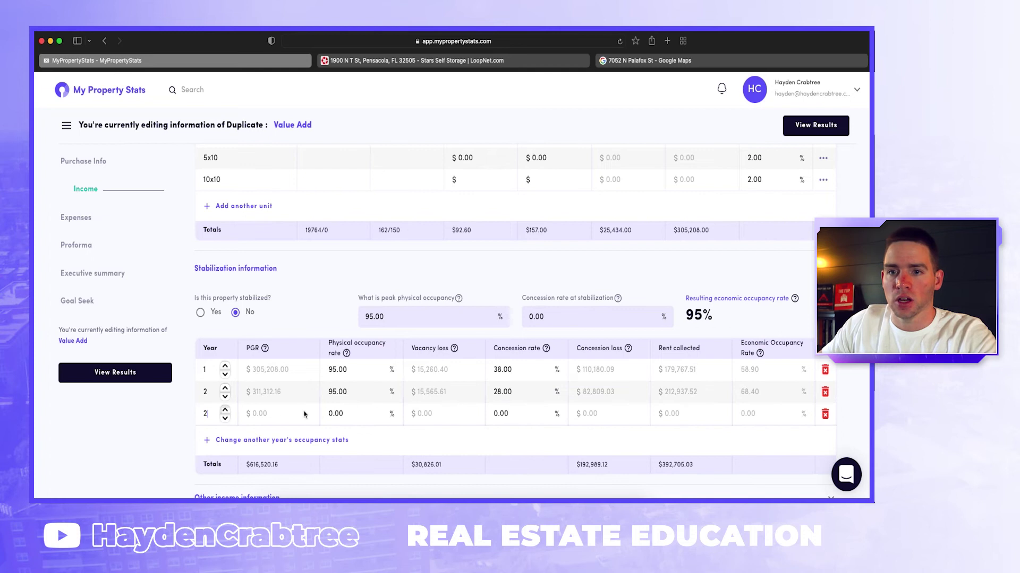
left_click(225, 410)
left_click(494, 413)
type("18")
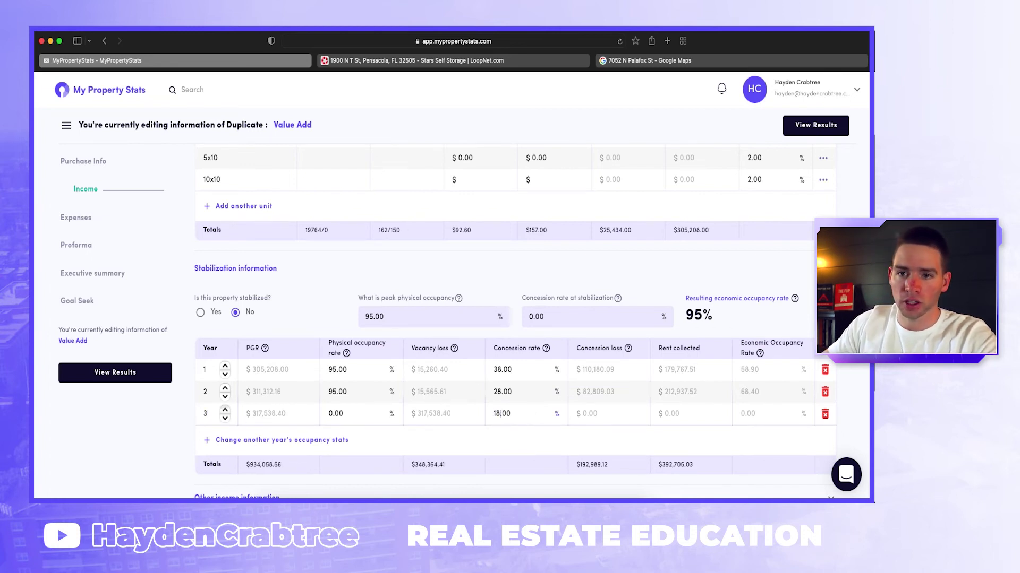
Add a Year 4 row to the occupancy stats with an 8% concession rate.
left_click(266, 440)
left_click(225, 432)
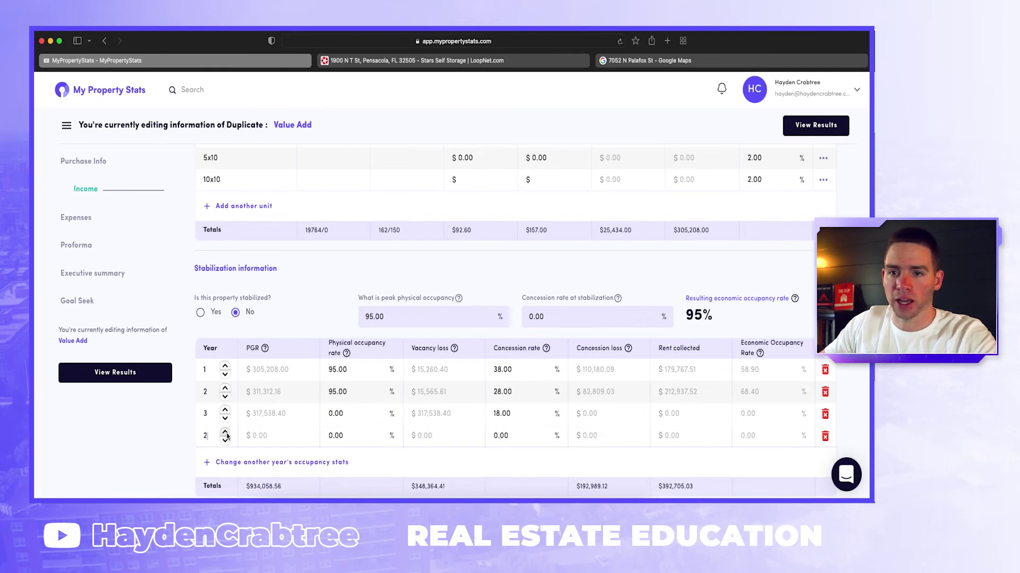
left_click(226, 432)
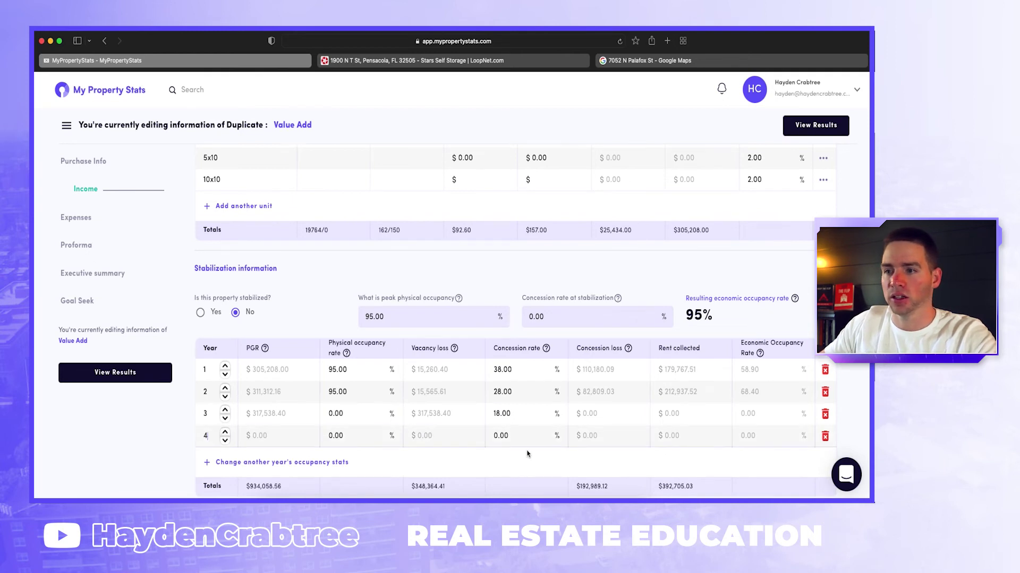
left_click(501, 435)
type("8")
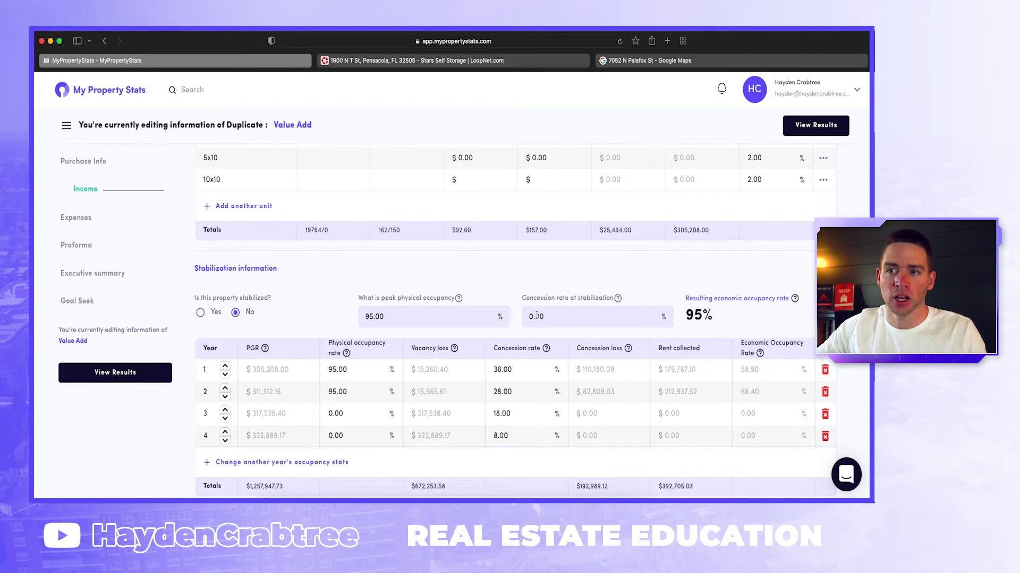
Set the physical occupancy rate to 95% for Years 3 and 4 and refresh the stabilization figures.
left_click(330, 413)
type("95")
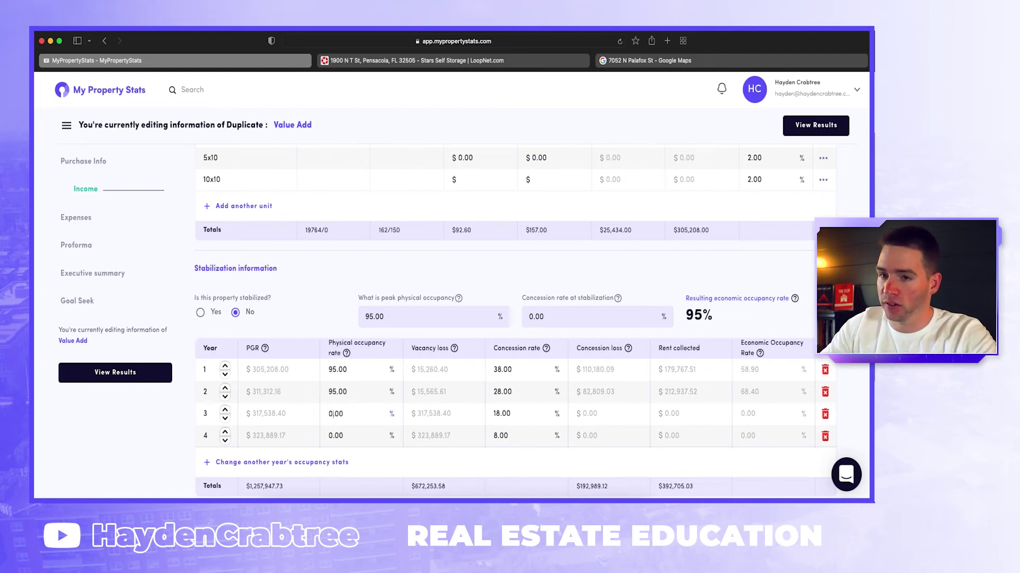
left_click(337, 436)
type("95")
left_click(160, 467)
scroll(207, 269, "down", 1)
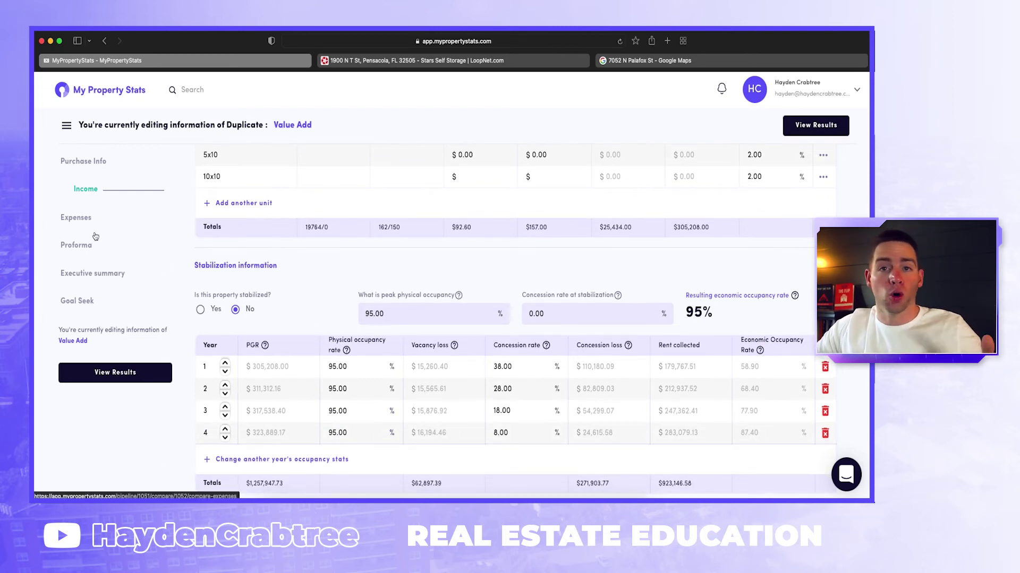
scroll(90, 213, "up", 1)
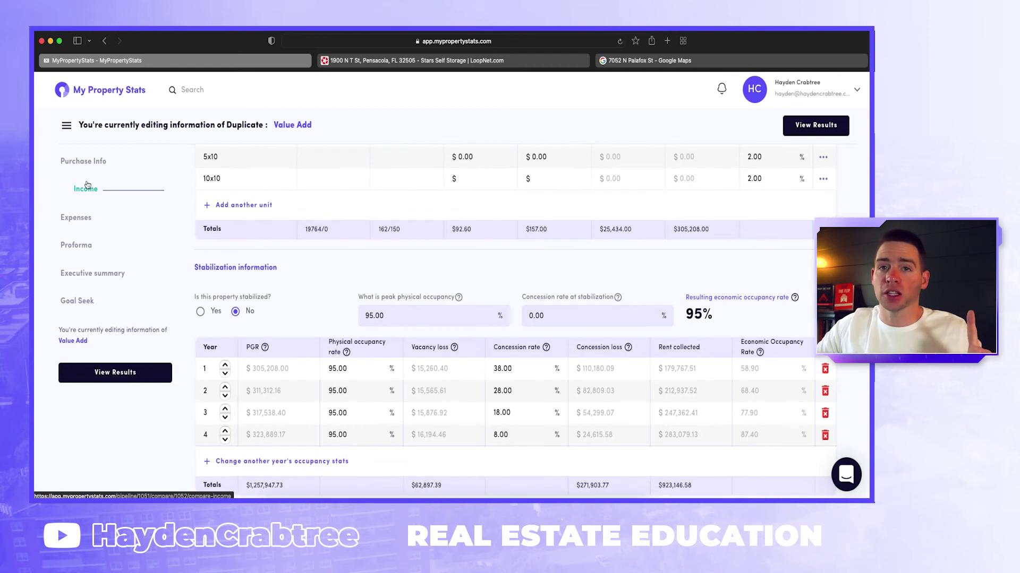
Open the Value Add duplicate's purchase info and switch to the Google Maps satellite view of Stars Self Storage.
left_click(85, 162)
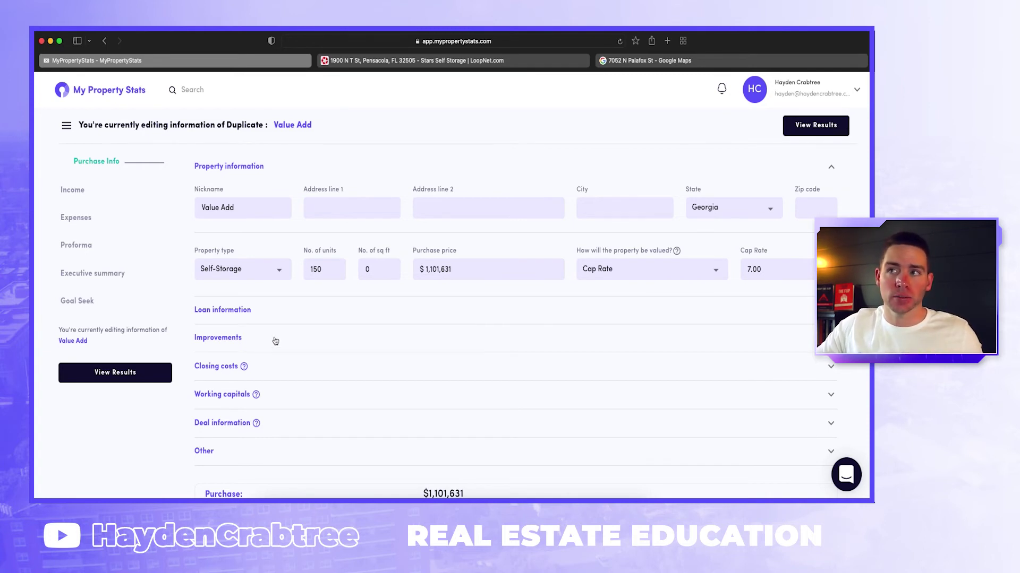
mouse_move(642, 65)
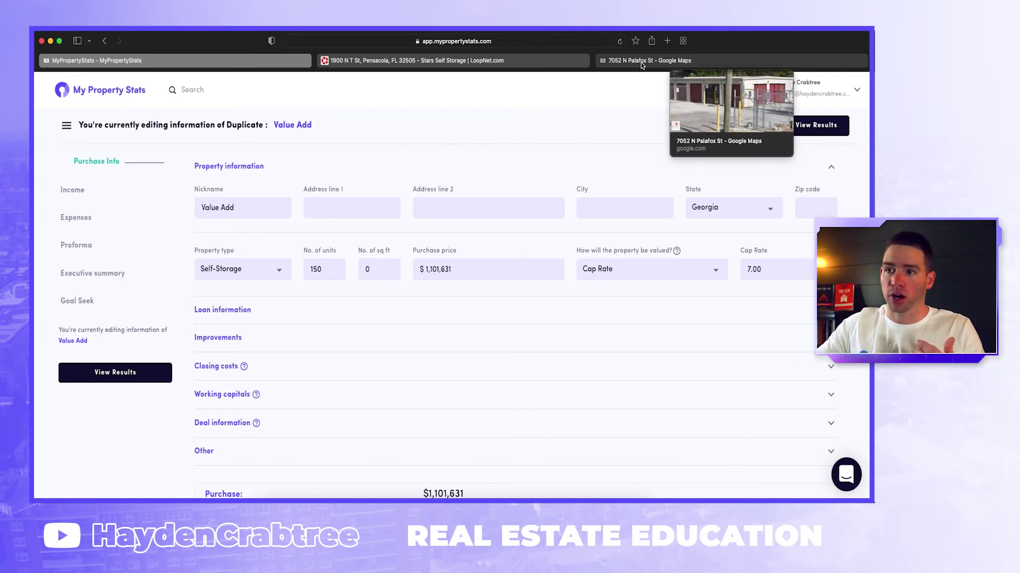
left_click(642, 63)
left_click(39, 104)
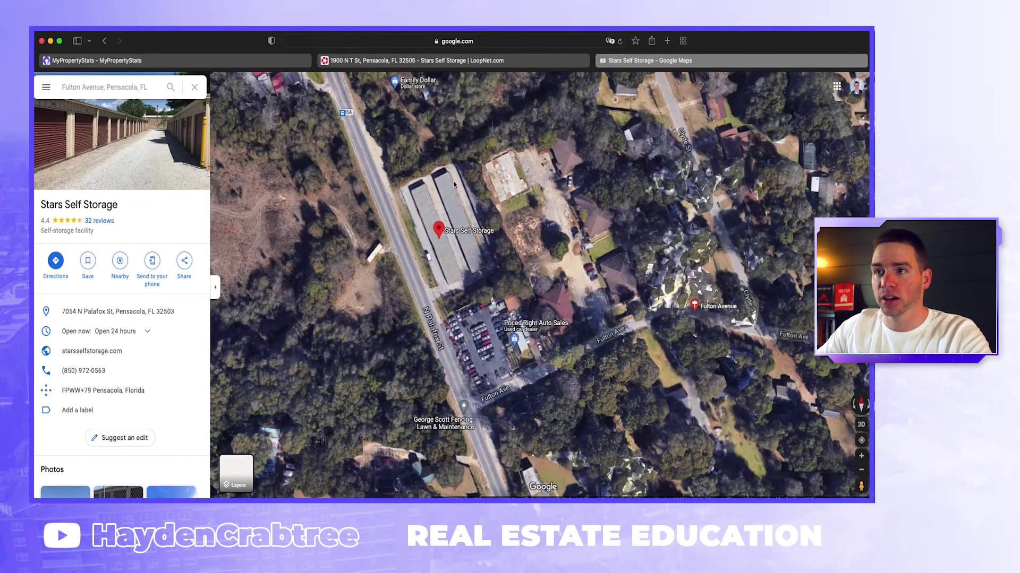
Measure the area of the gravel drive between the eastern storage building and the trees as a closed path.
right_click(448, 166)
left_click(490, 325)
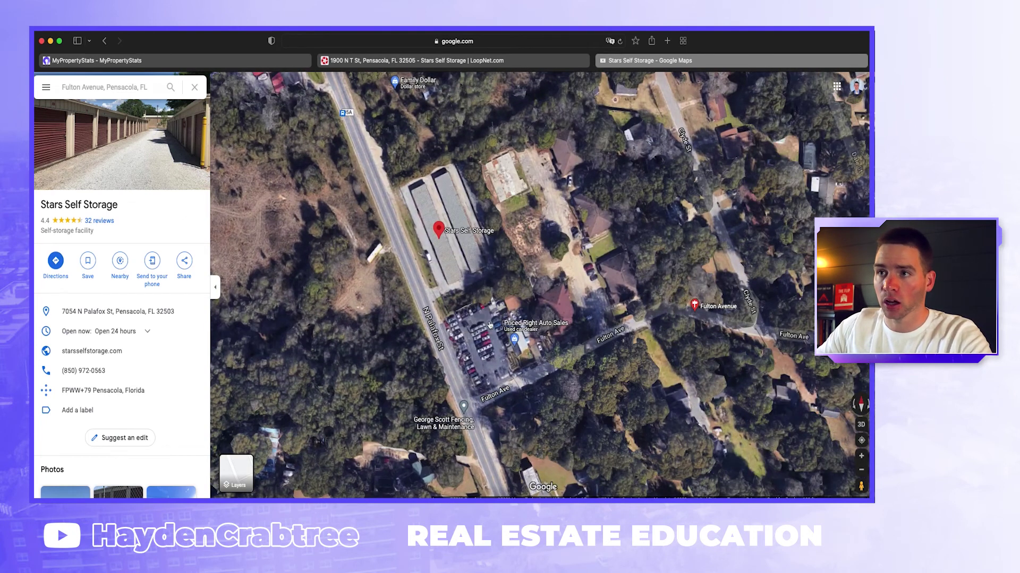
scroll(453, 171, "up", 3)
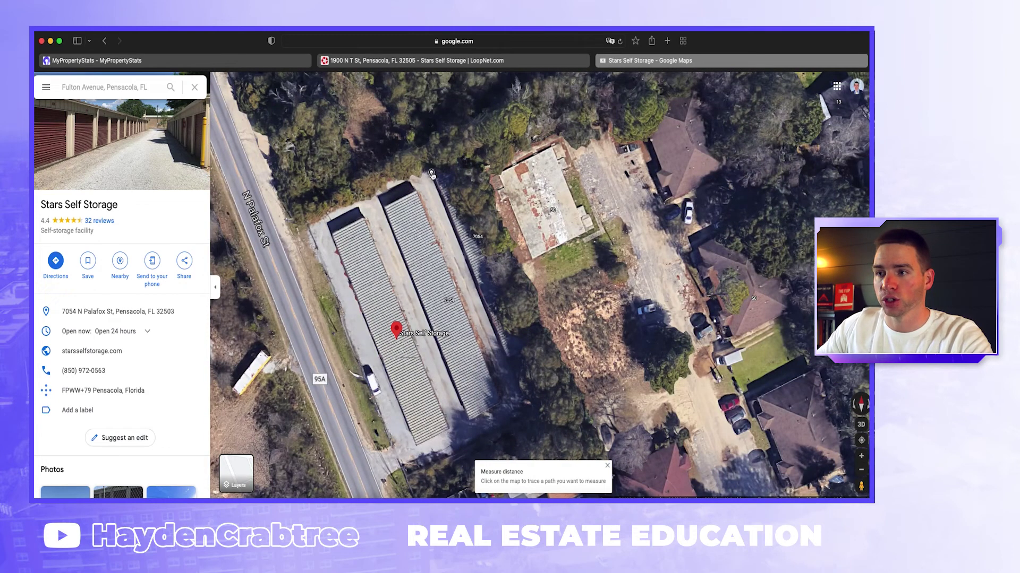
left_click(526, 405)
left_click(510, 418)
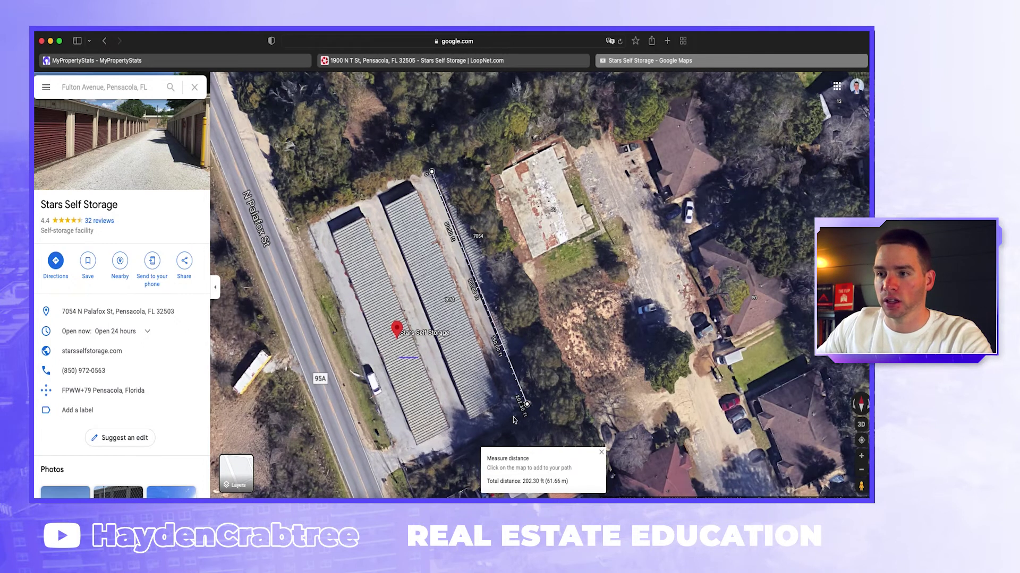
left_click(403, 171)
left_click(432, 172)
left_click_drag(432, 173, 429, 159)
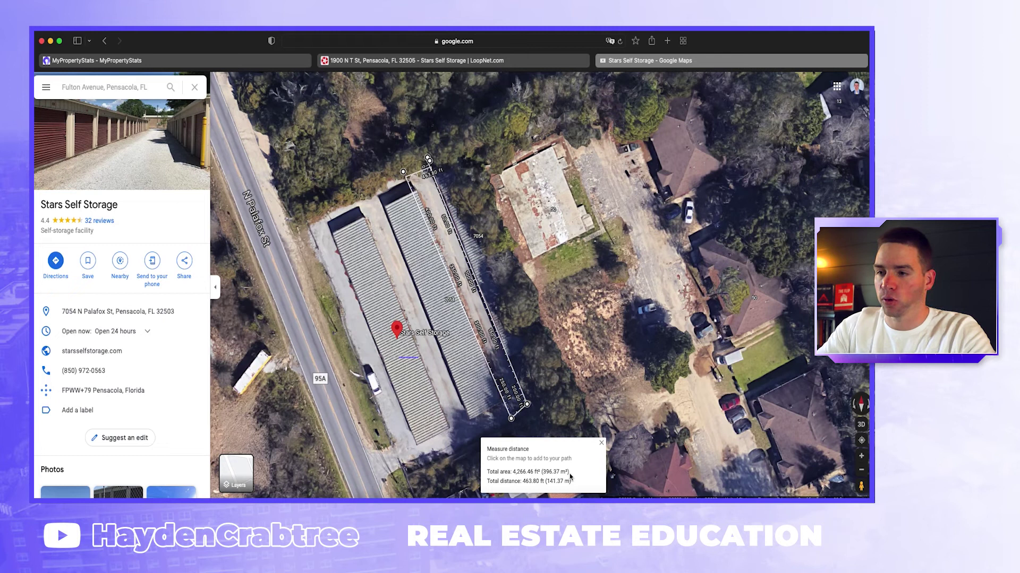
Calculate 3*4200 in Spotlight to estimate the total gravel area, and close the calculation.
key("super+space")
type("3*4200")
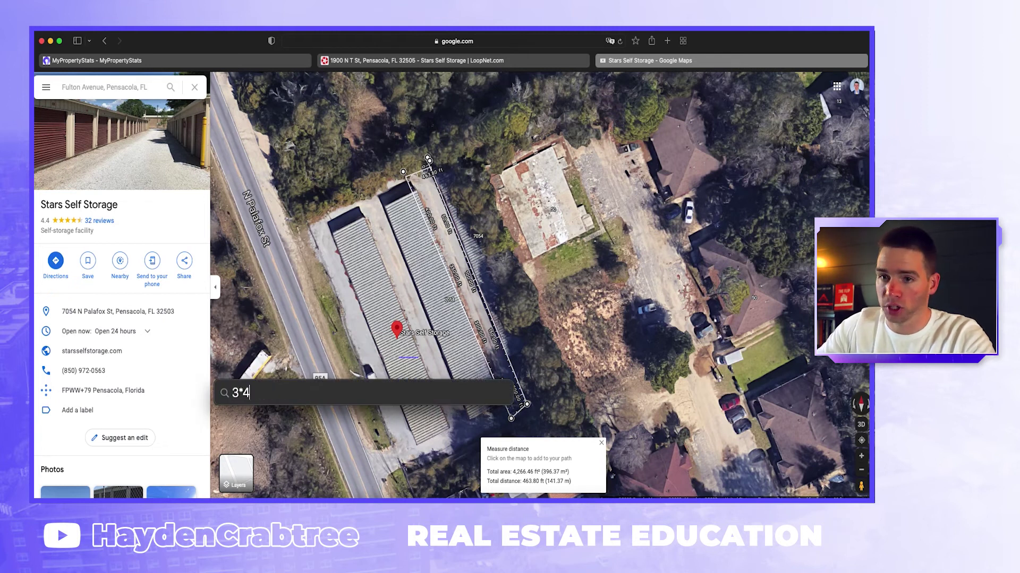
key("Escape")
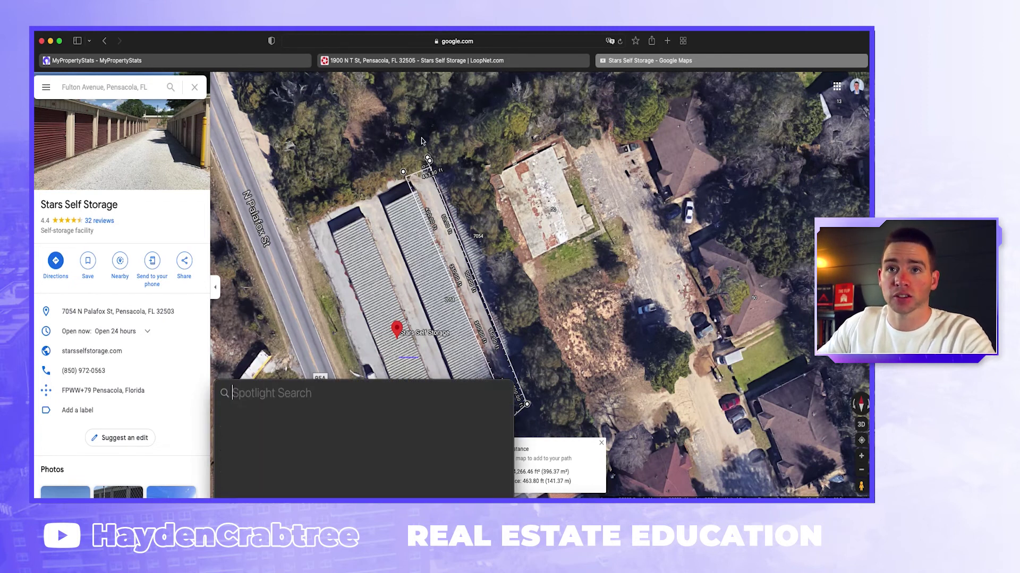
key("Escape")
Return to My Property Stats and add the purchase comments "12,600 sq ft of gravel" and "$4 a ft for asphalt" on separate lines.
left_click(176, 60)
scroll(420, 304, "down", 5)
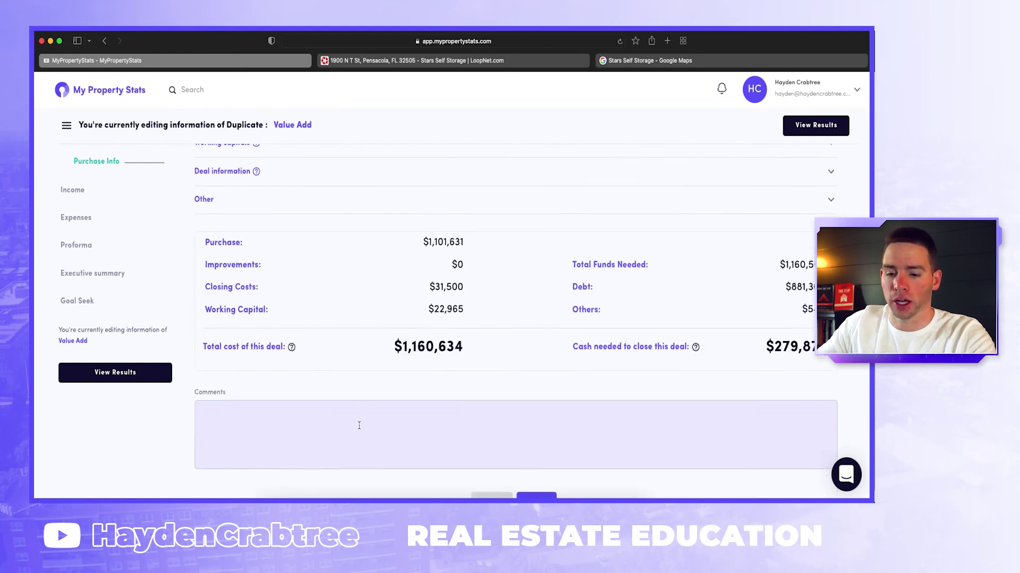
left_click(360, 425)
type("12,60")
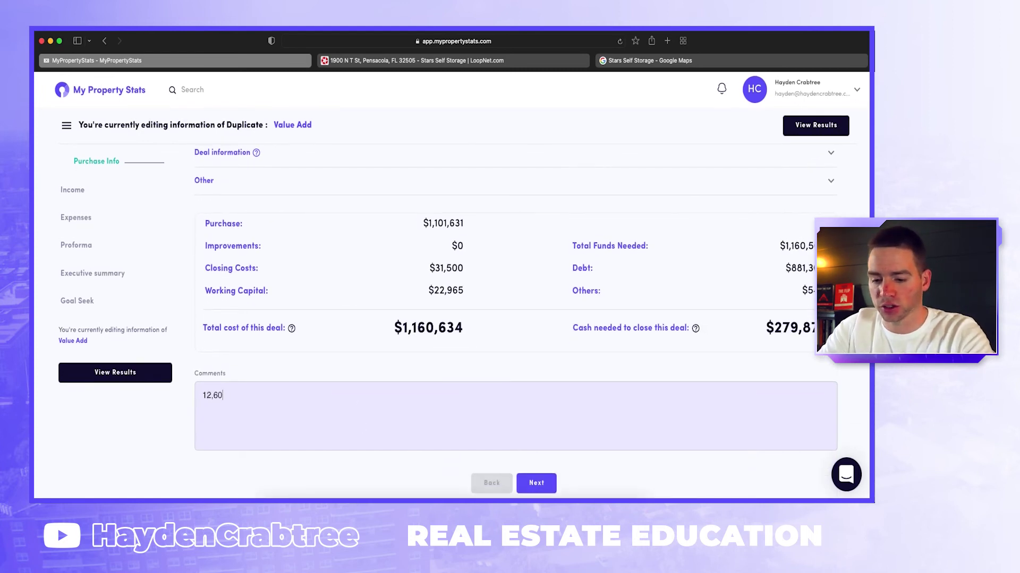
type("0 sq ft of gravel ")
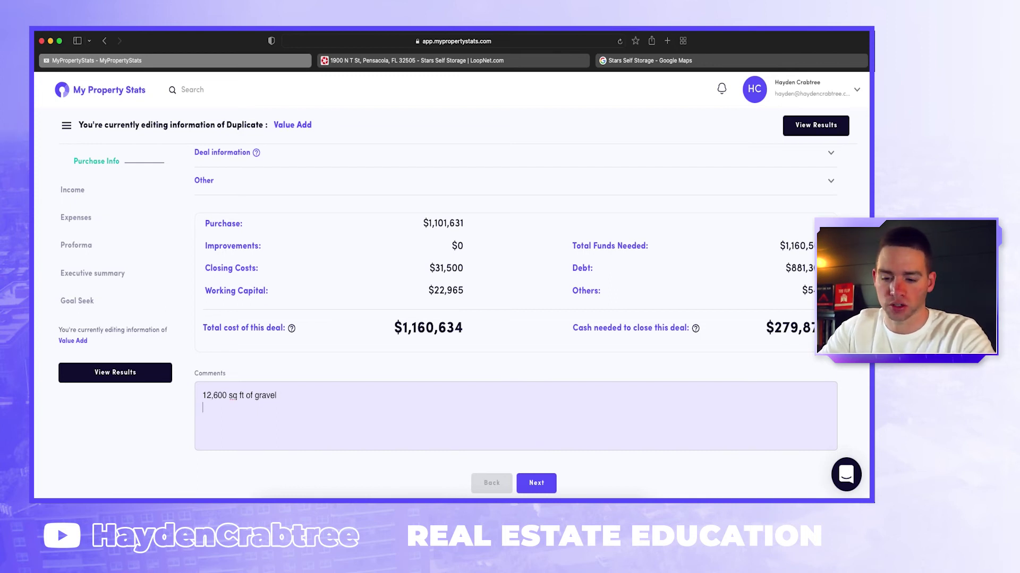
type("$4 a ")
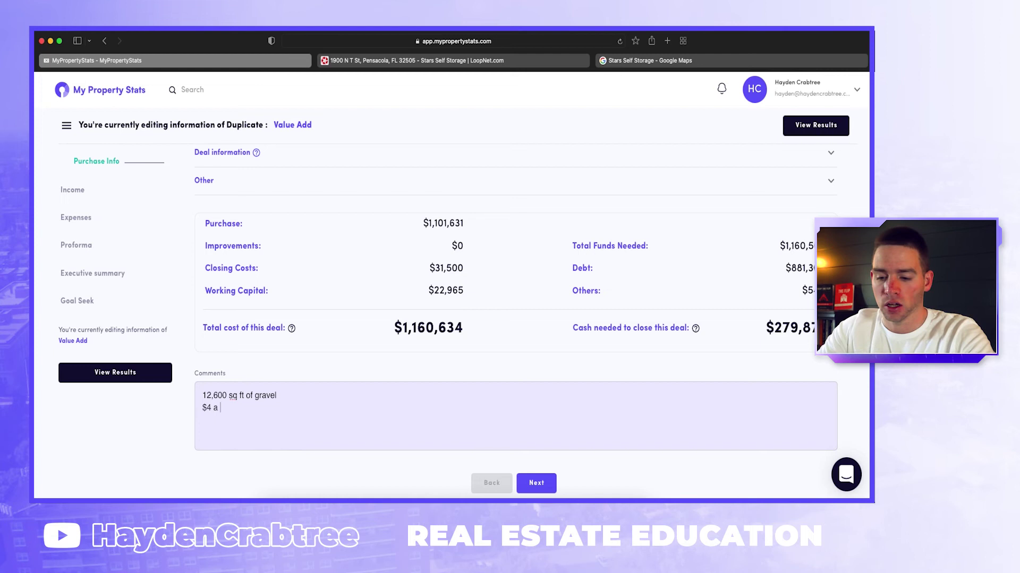
type("ft for asphalt")
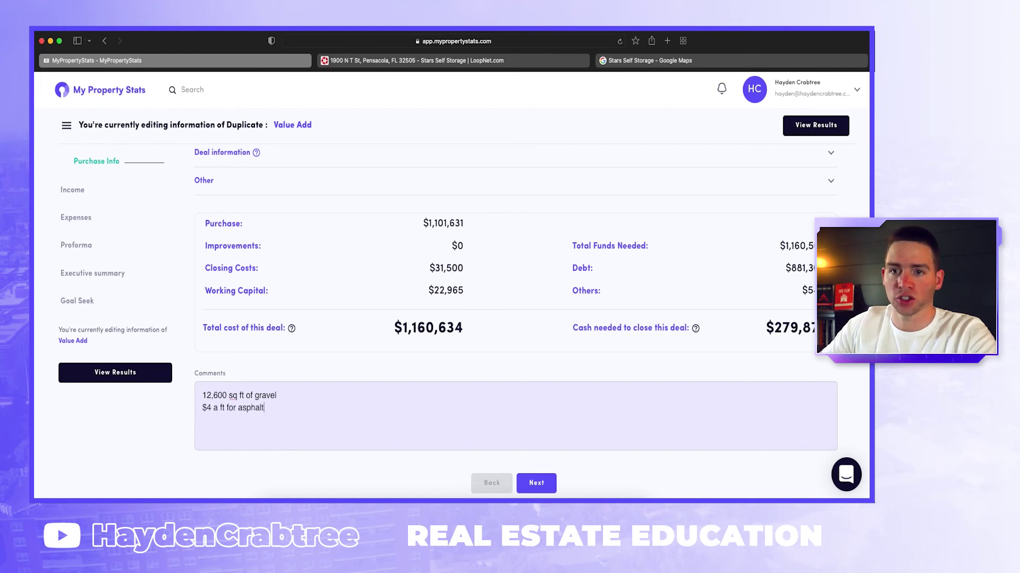
Calculate 12600*4 in Spotlight and set the Asphalt improvement's amount to $50,400.
scroll(381, 451, "up", 4)
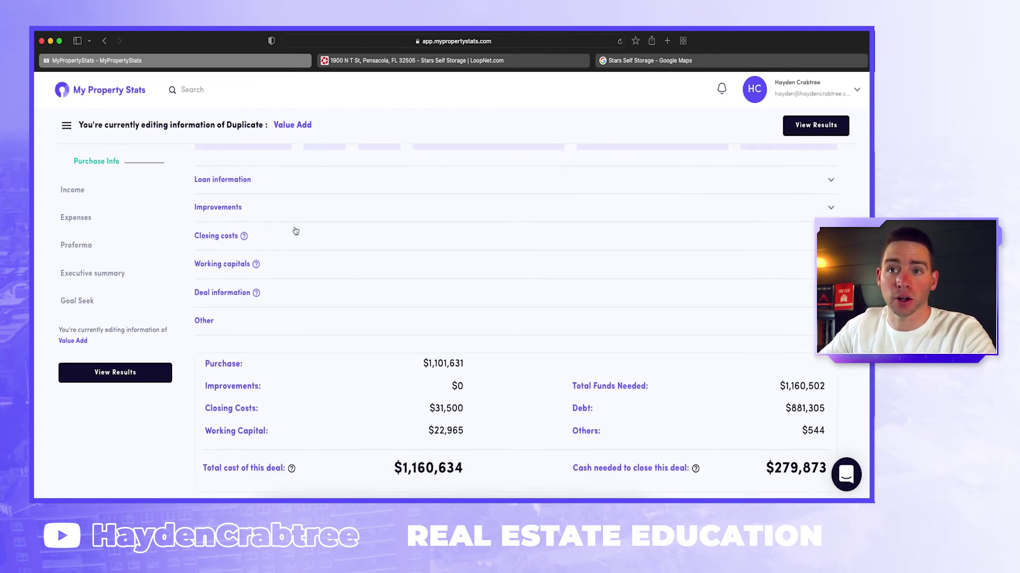
left_click(281, 207)
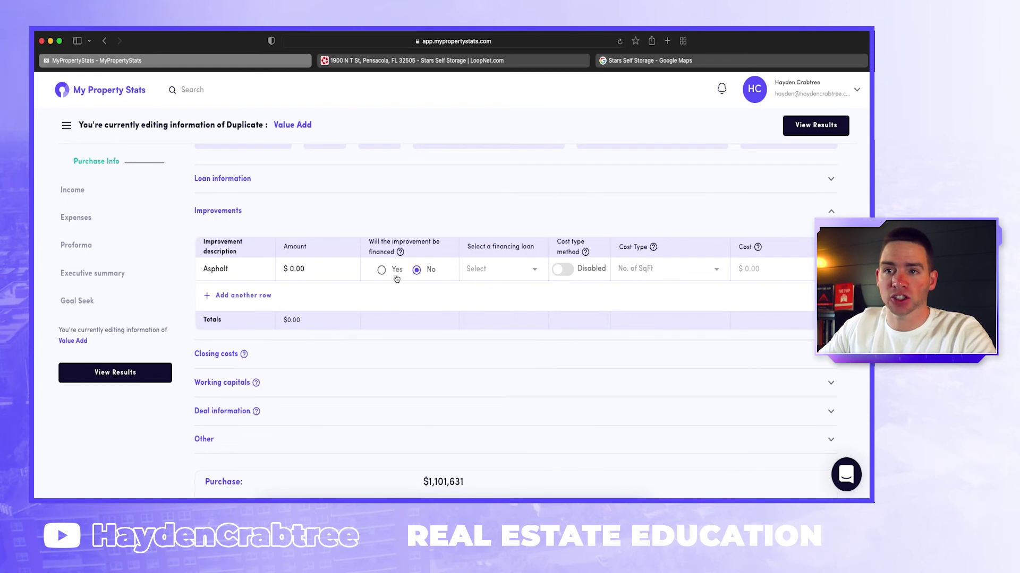
key("super+space")
type("12600*4")
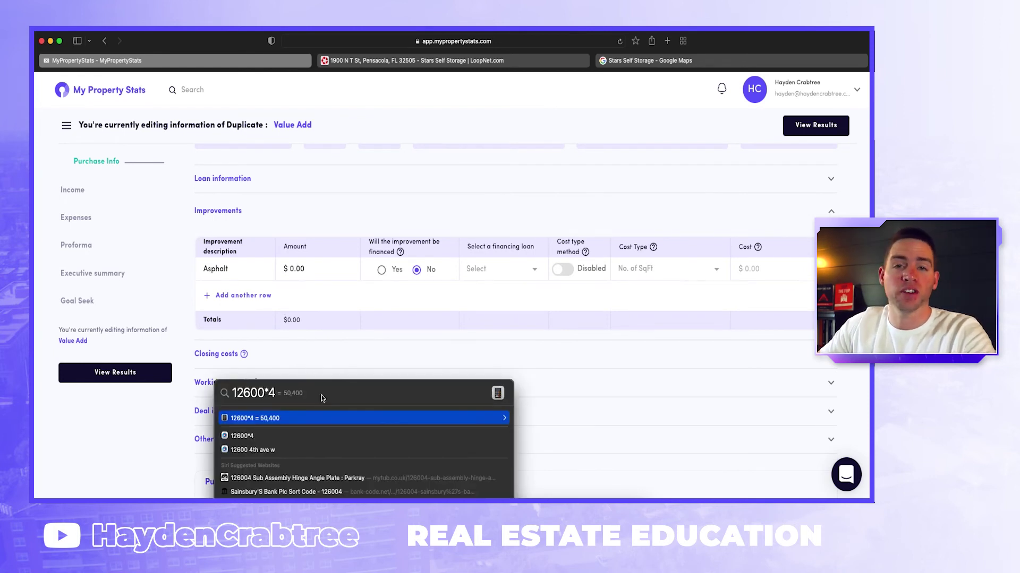
key("Escape")
key("Escape")
left_click_drag(295, 269, 292, 268)
type("50400")
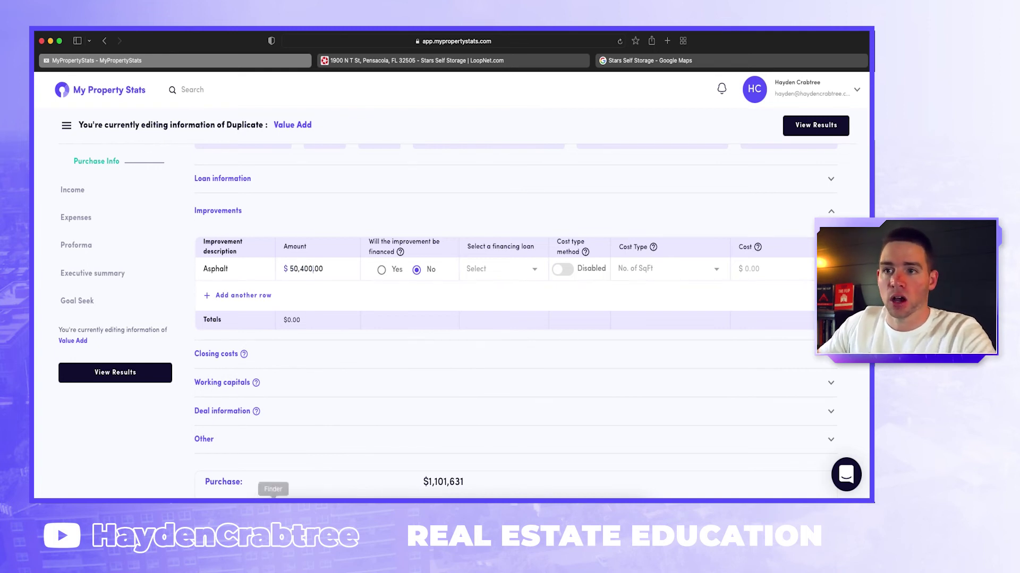
Review the deal's total cost and cash needed to close, and examine the year-by-year proforma.
scroll(579, 435, "down", 3)
scroll(579, 435, "down", 3)
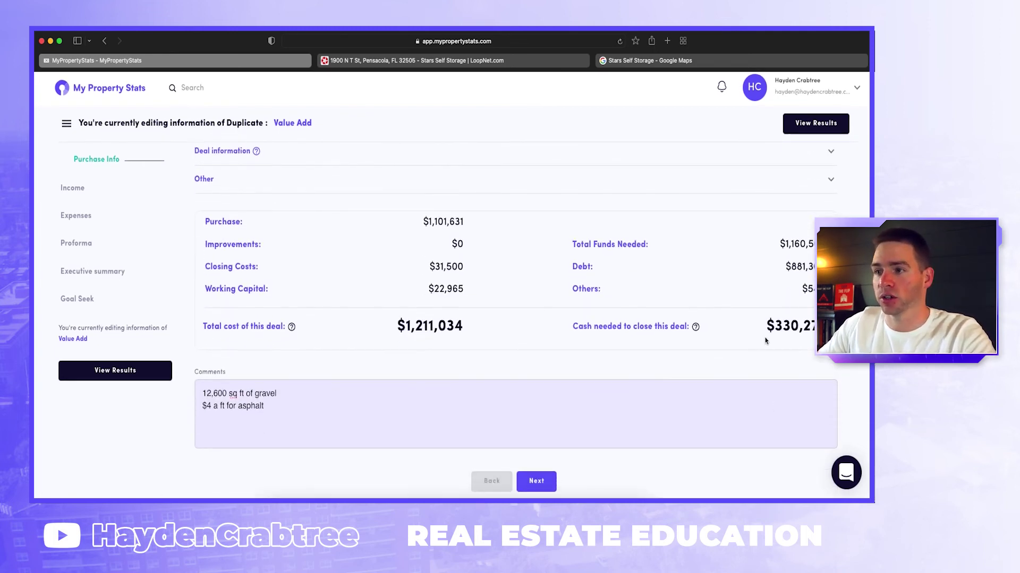
scroll(298, 468, "up", 6)
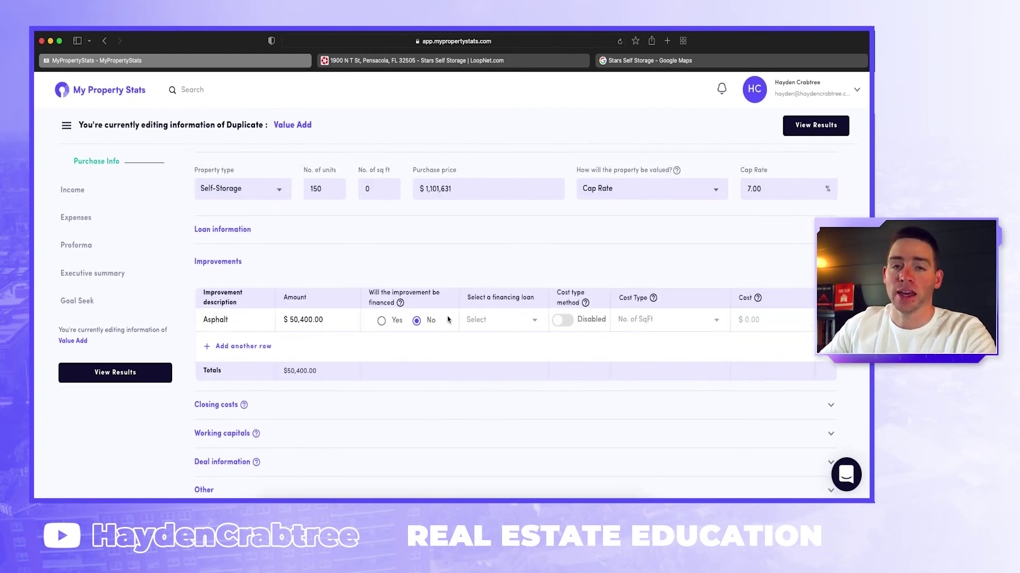
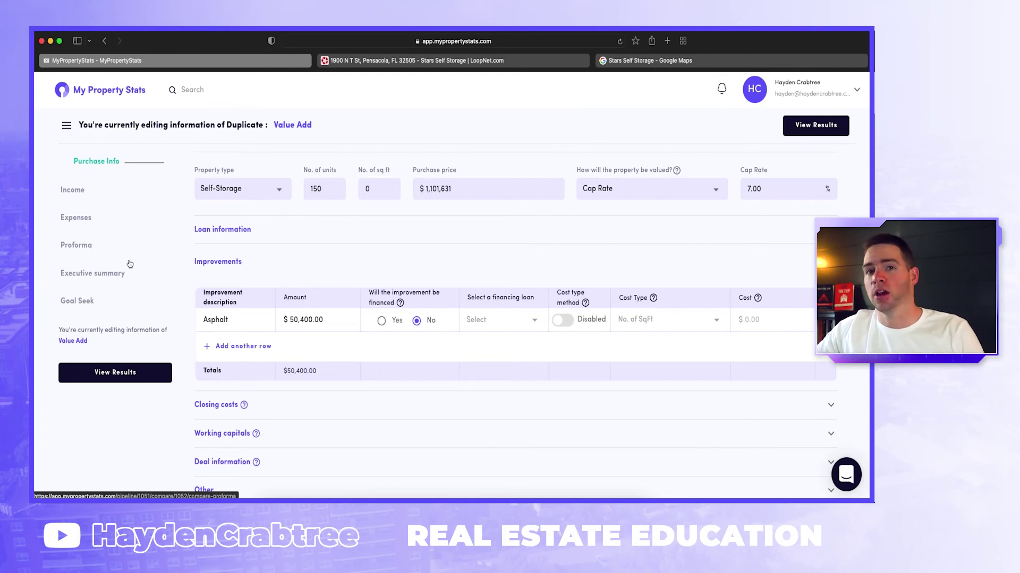
left_click(84, 250)
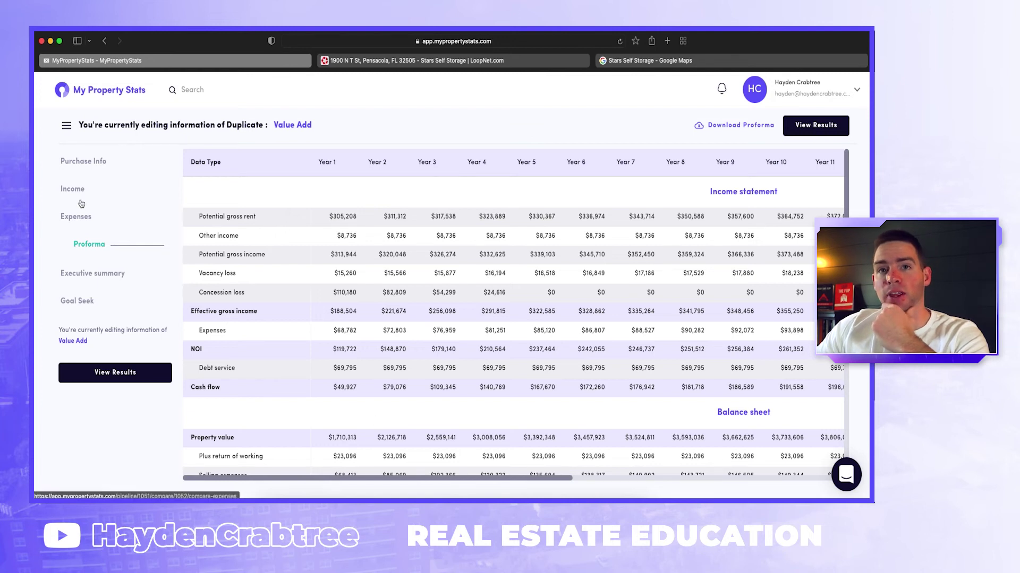
Return to the purchase info and set the purchase price to $1,879,000.
left_click(79, 163)
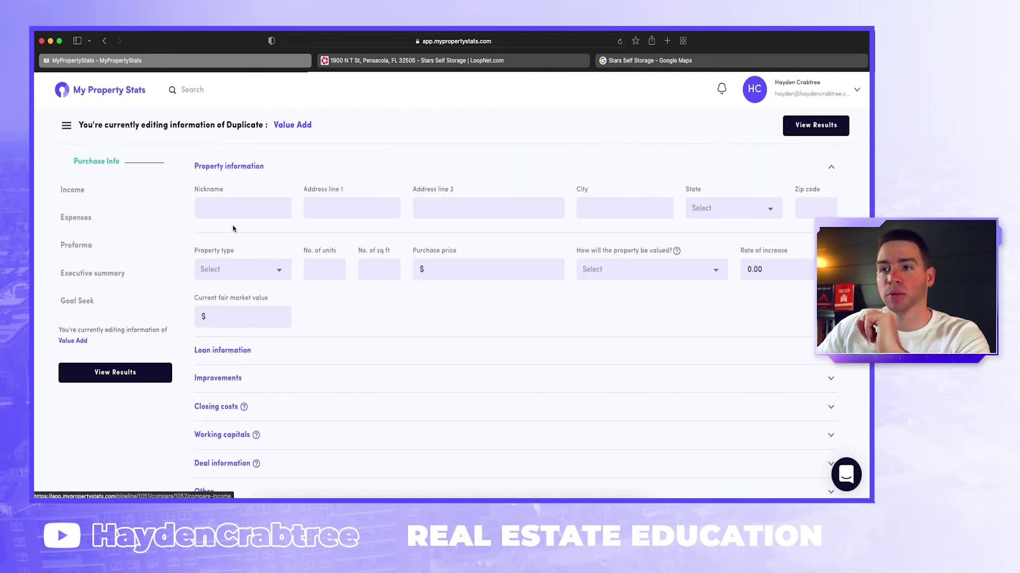
double_click(415, 269)
type("1,879,000")
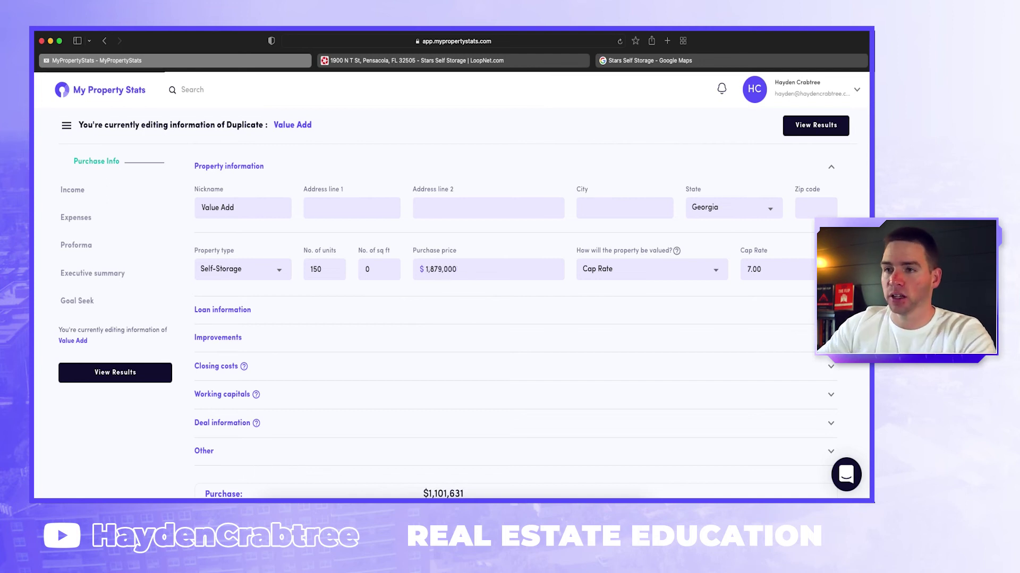
Check the asking price on the LoopNet listing and correct the purchase price to $1,897,000 in My Property Stats.
left_click(451, 60)
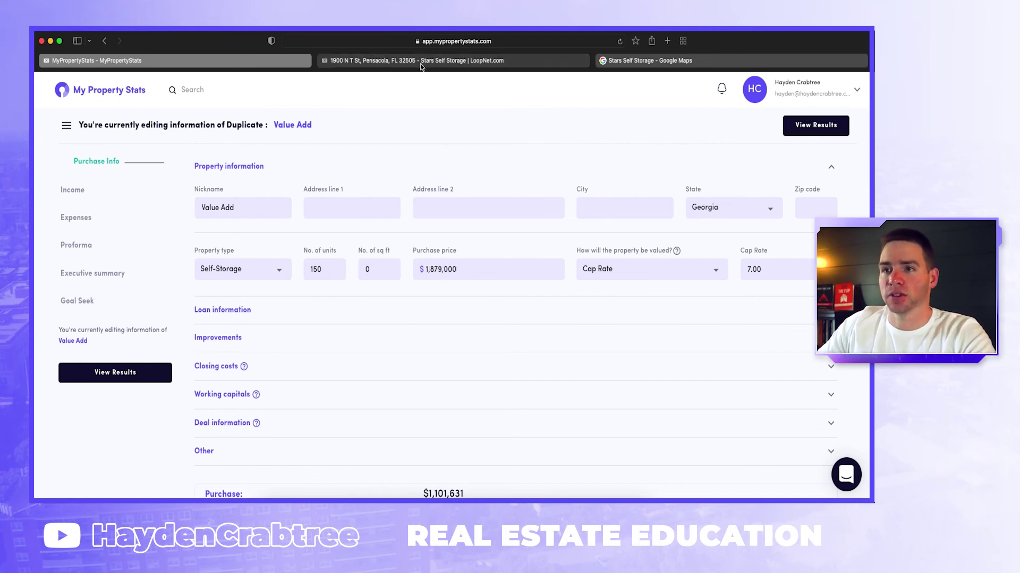
scroll(456, 308, "up", 10)
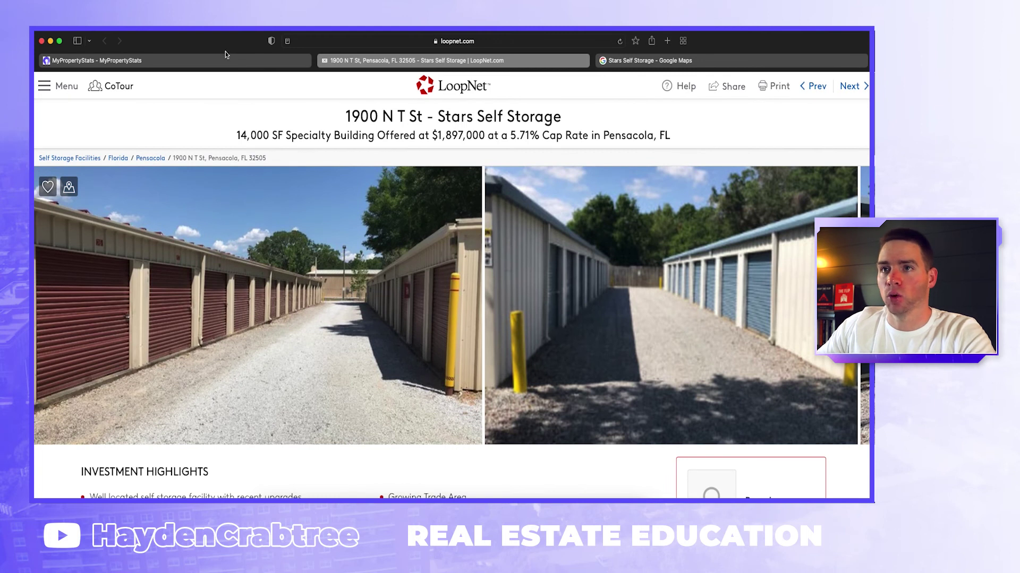
left_click(227, 60)
left_click(439, 270)
key("BackSpace")
type("7")
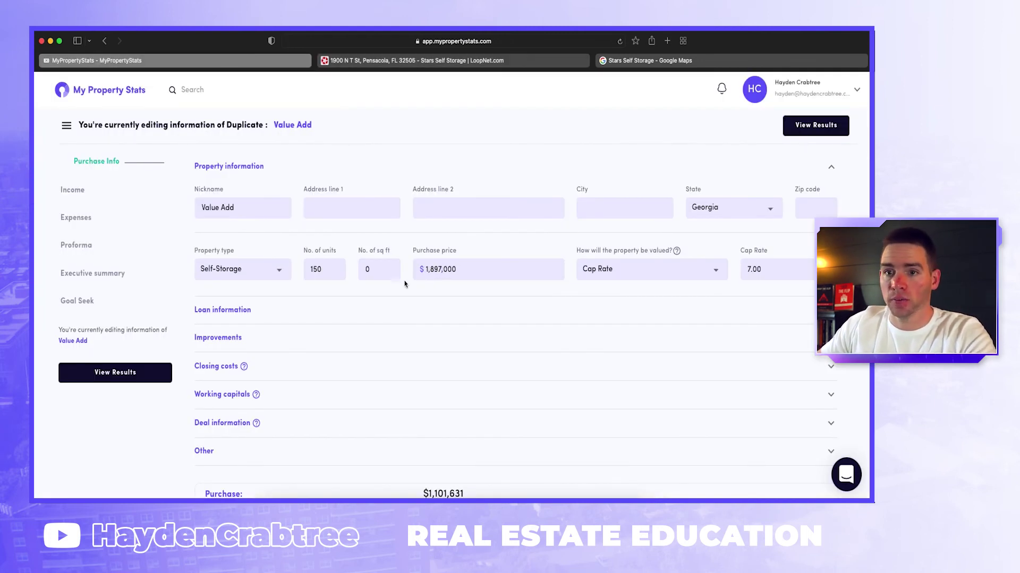
Review the Value Add duplicate's yearly proforma, examining cash flow, property value, sales proceeds and the financial measures.
left_click(85, 245)
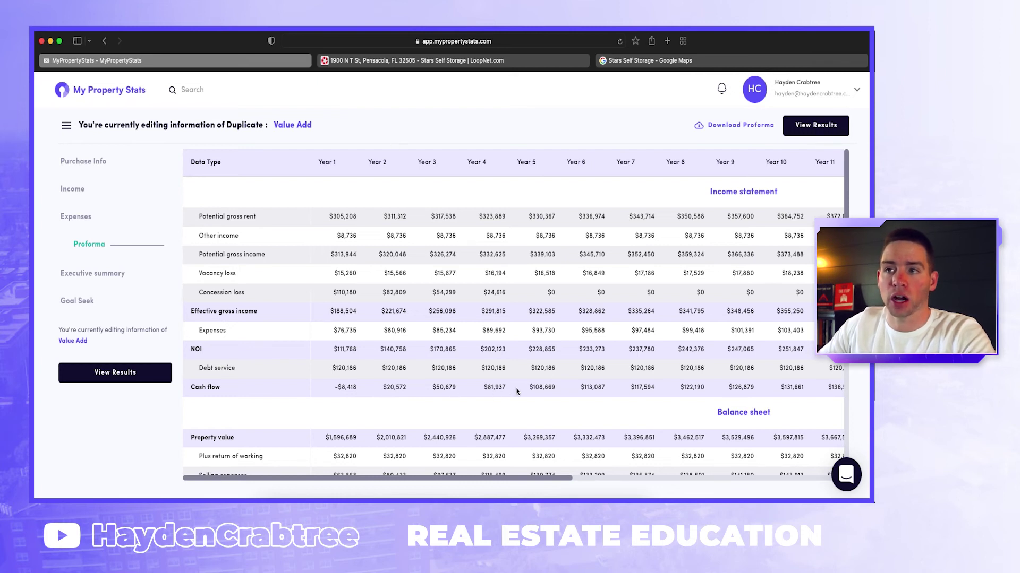
left_click_drag(384, 389, 496, 387)
scroll(518, 403, "down", 2)
scroll(519, 403, "down", 3)
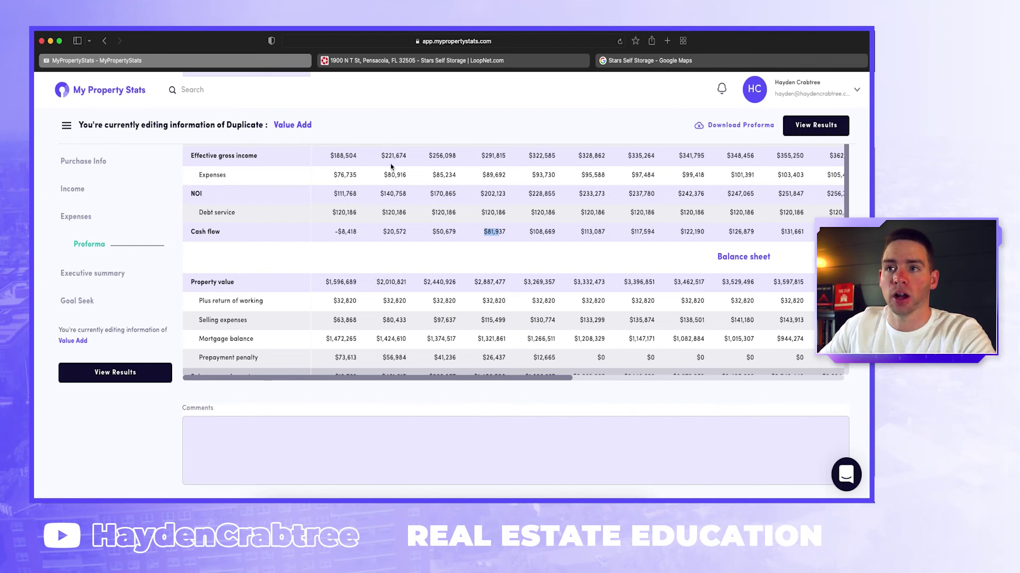
scroll(391, 167, "up", 4)
scroll(385, 357, "down", 1)
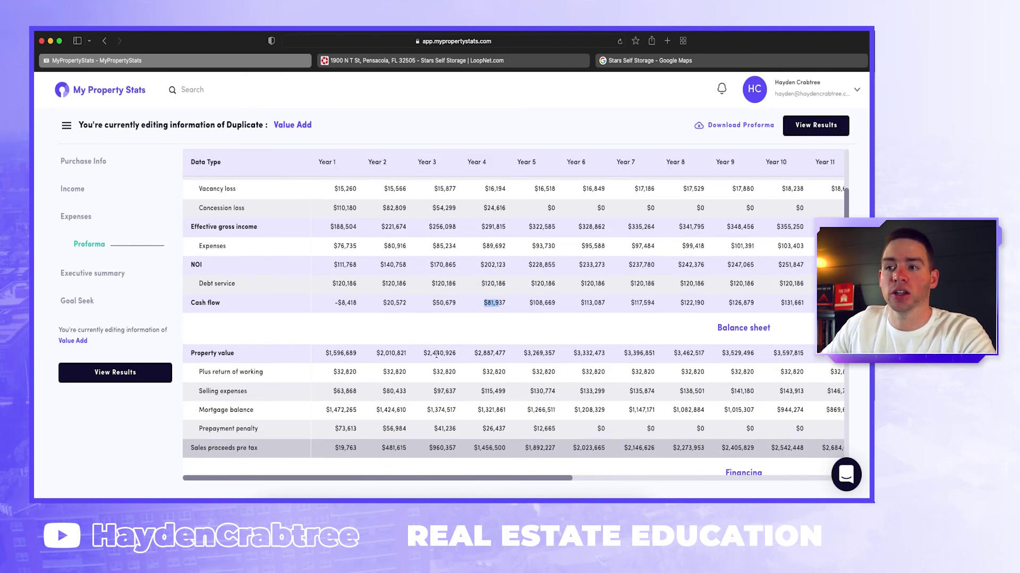
scroll(494, 355, "down", 6)
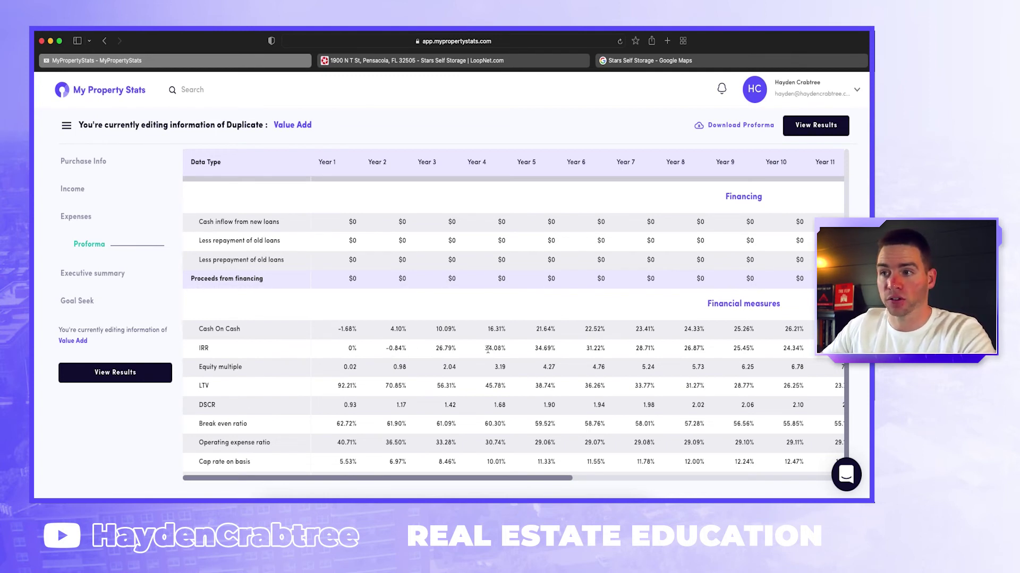
scroll(599, 361, "up", 10)
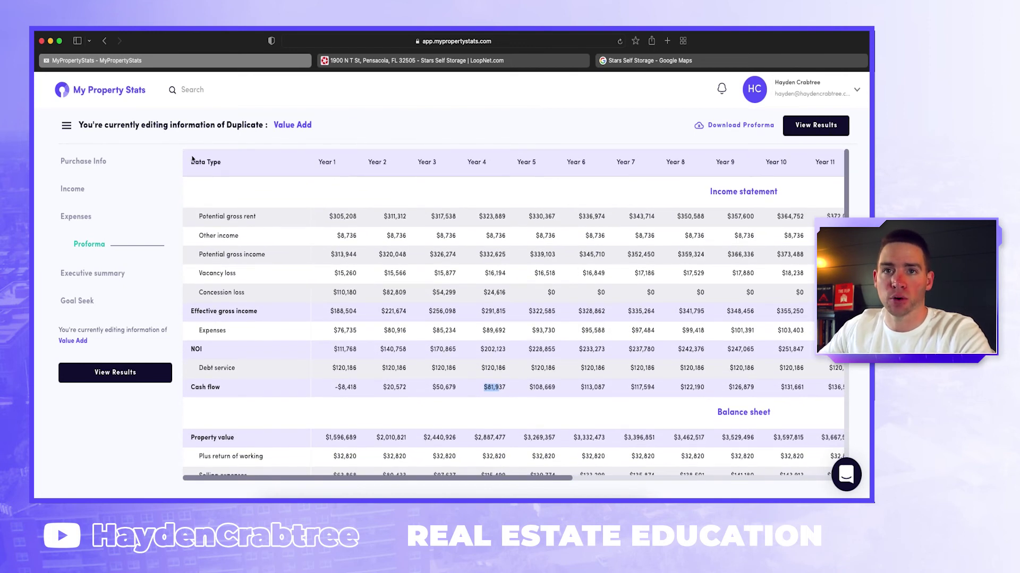
Review the duplicate's purchase info and unit rents, and check the investment highlights on the LoopNet listing.
left_click(104, 161)
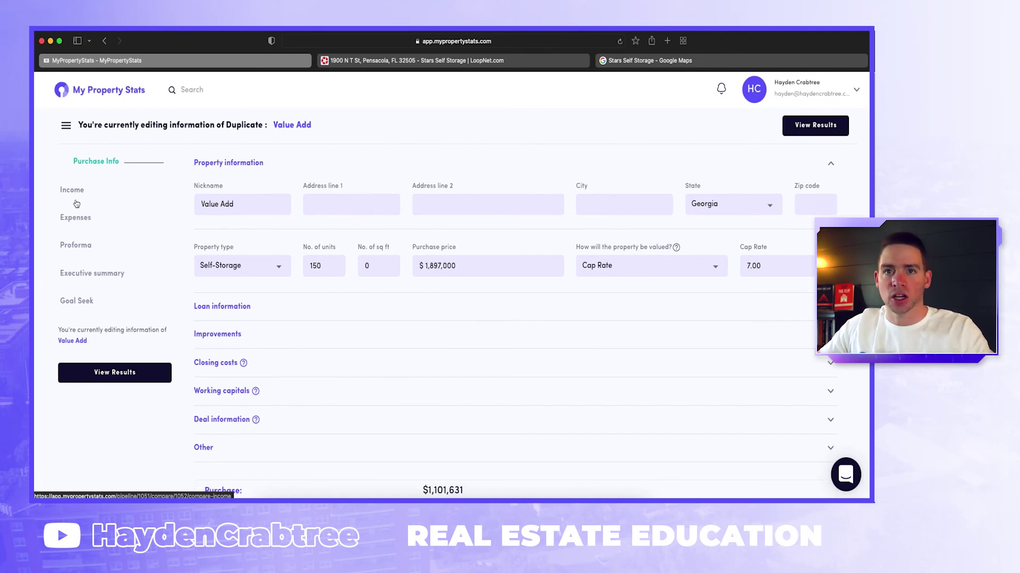
left_click(75, 190)
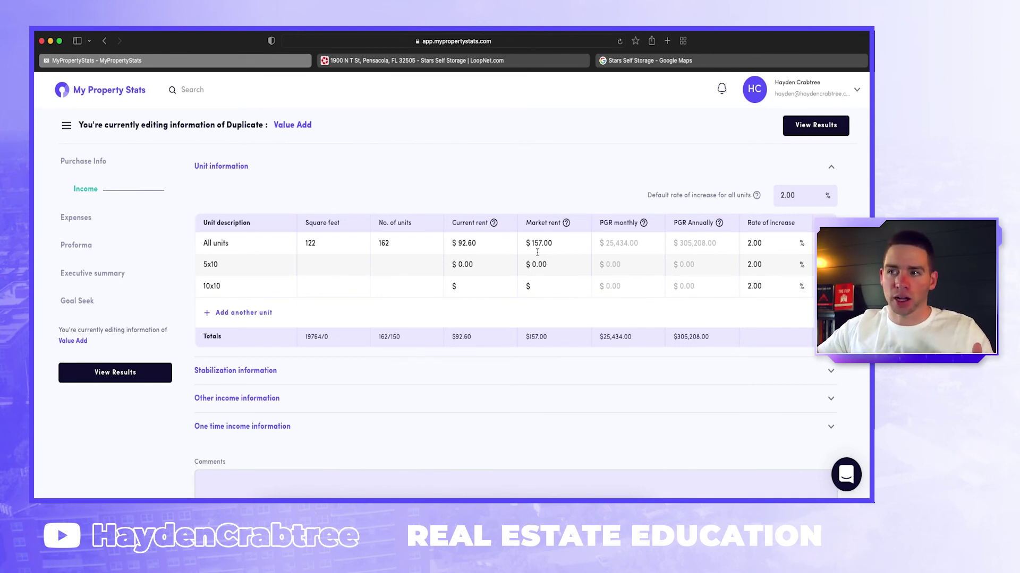
left_click(432, 62)
scroll(531, 300, "down", 2)
scroll(548, 346, "down", 5)
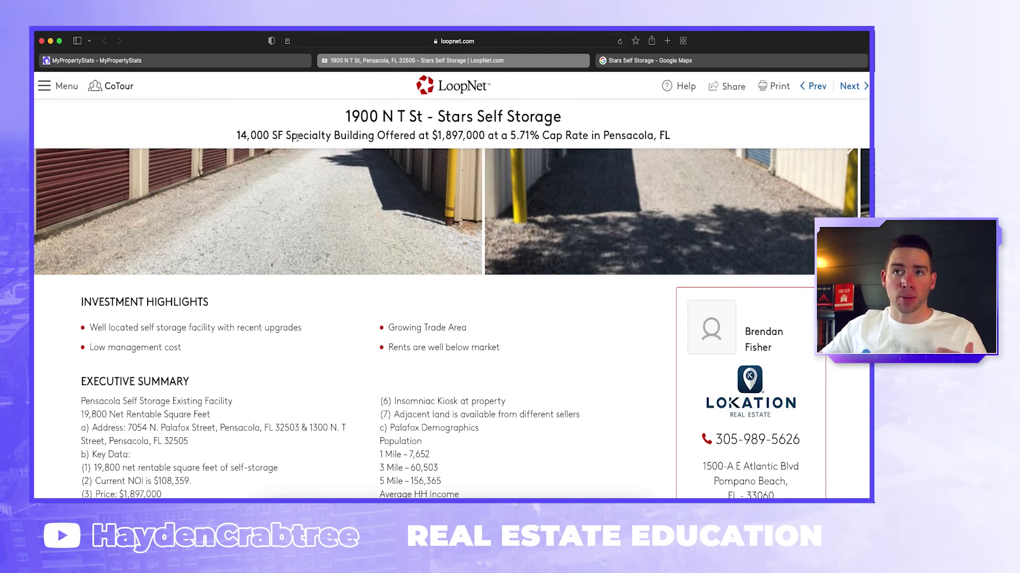
left_click(175, 60)
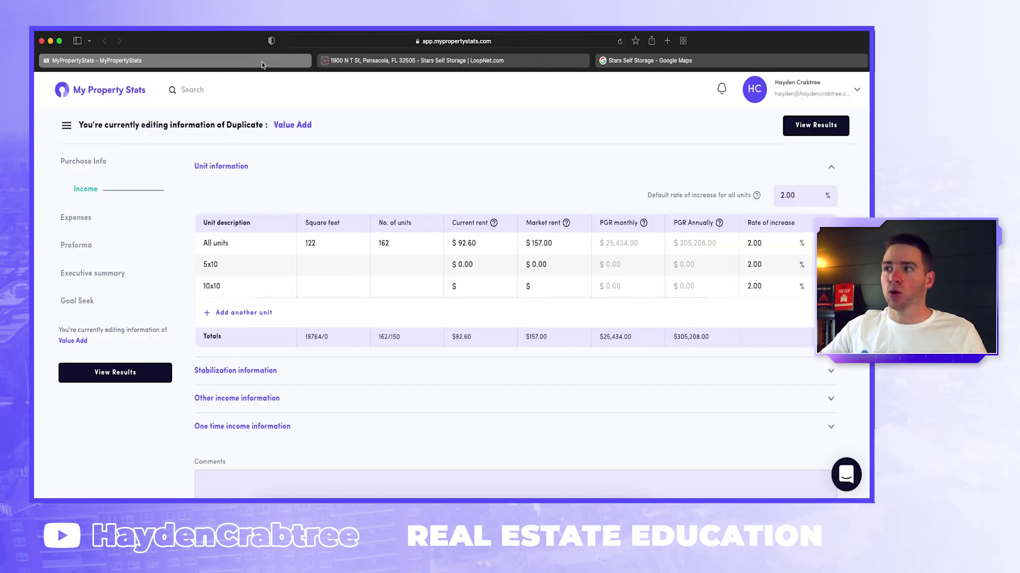
View the results and compare the Cash On Cash of the original deal and Value Add across Years 1 to 4.
left_click(843, 125)
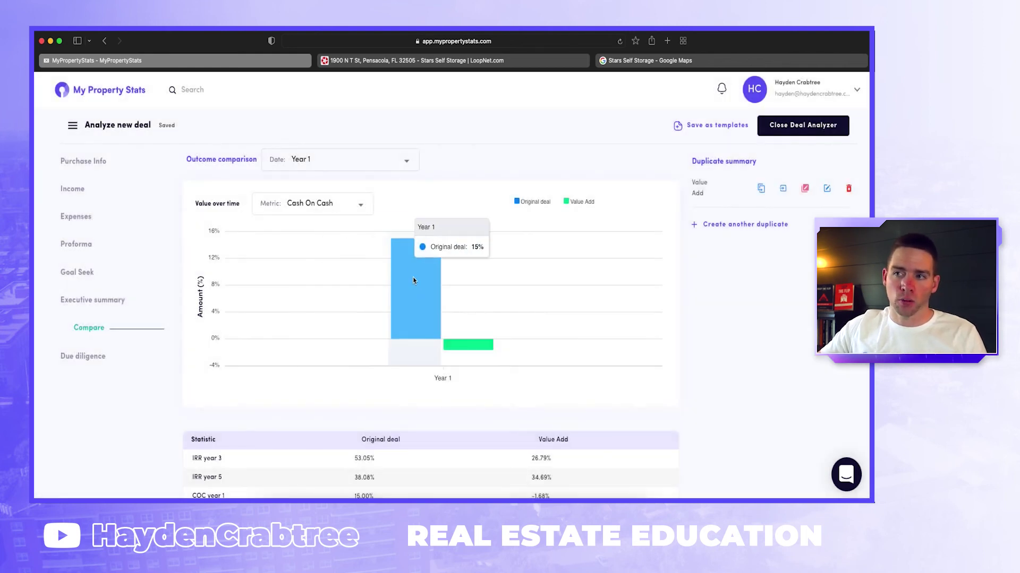
mouse_move(476, 345)
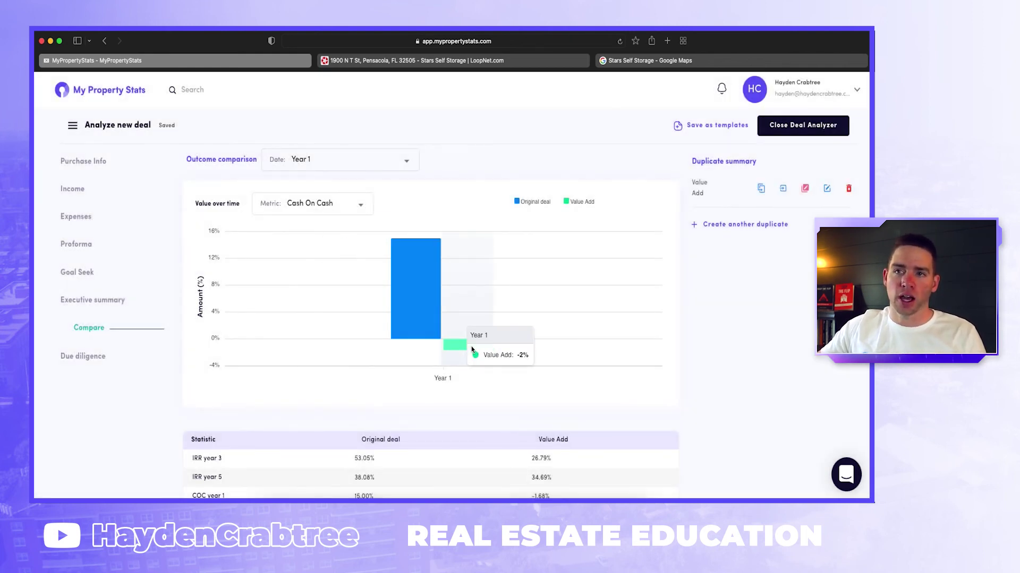
left_click(371, 162)
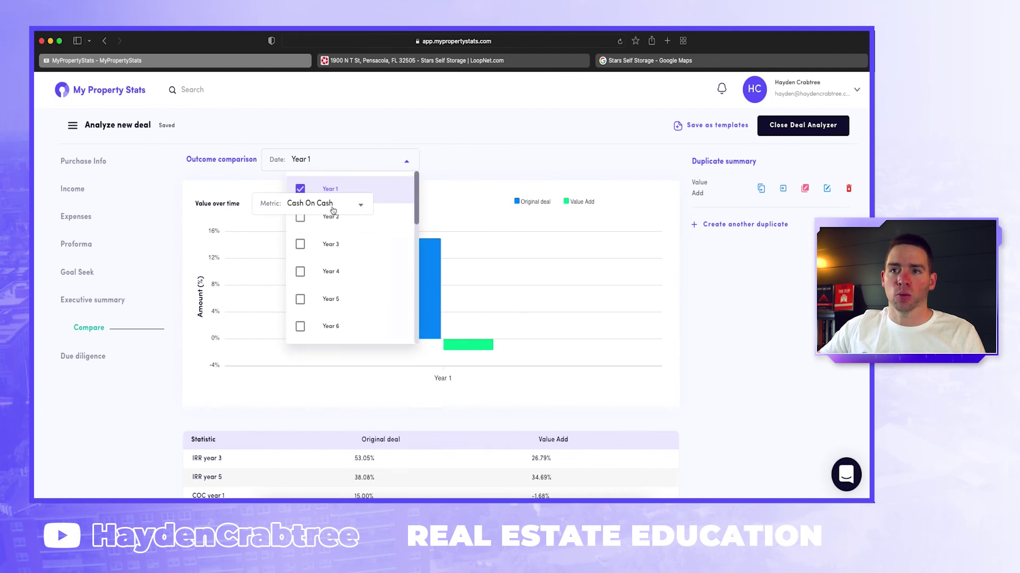
left_click(301, 218)
left_click(300, 244)
left_click(300, 271)
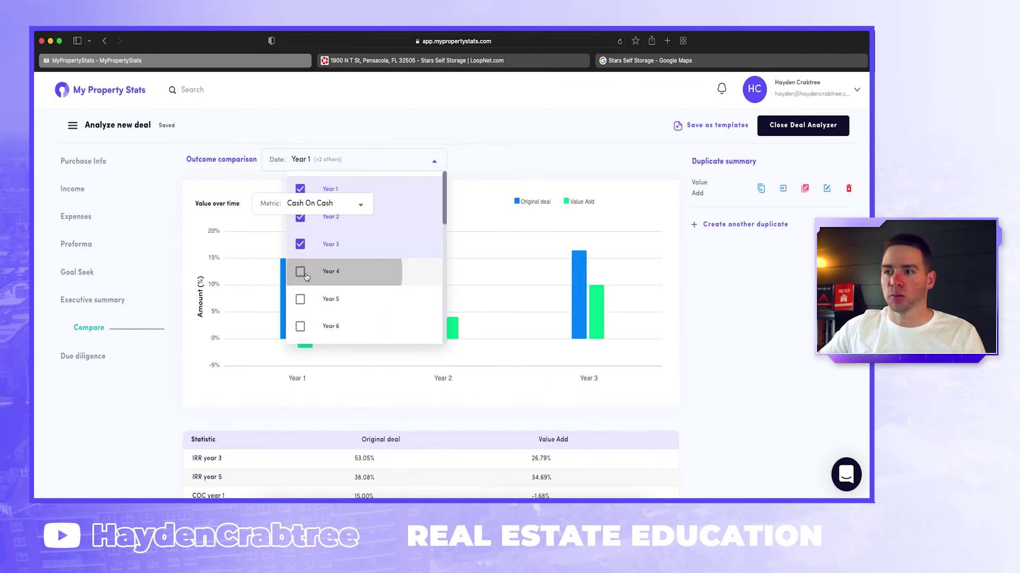
left_click(716, 363)
mouse_move(395, 324)
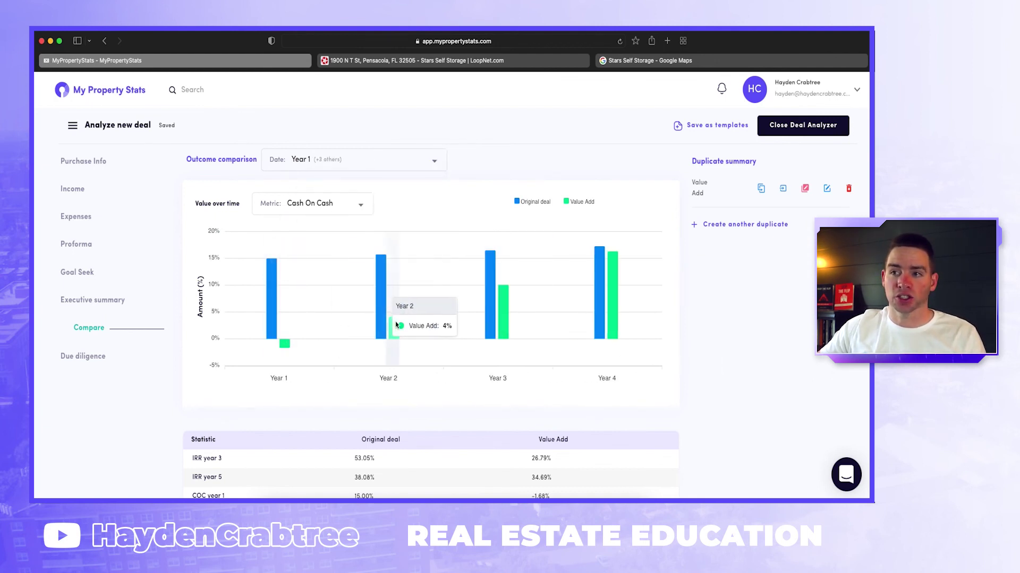
mouse_move(613, 319)
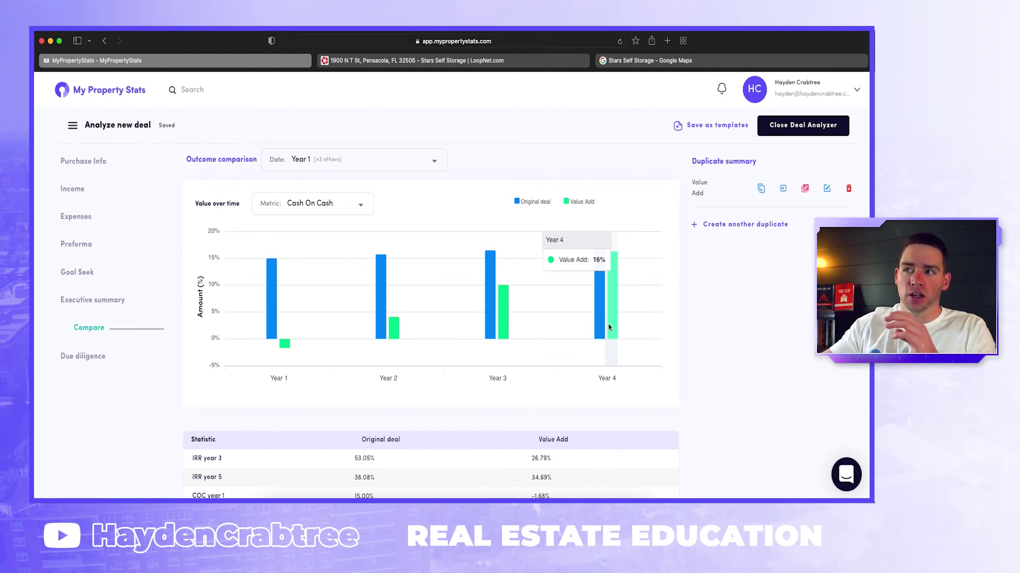
Duplicate the Value Add scenario under the name "Value add $1 a foot" and open it for editing.
left_click(761, 189)
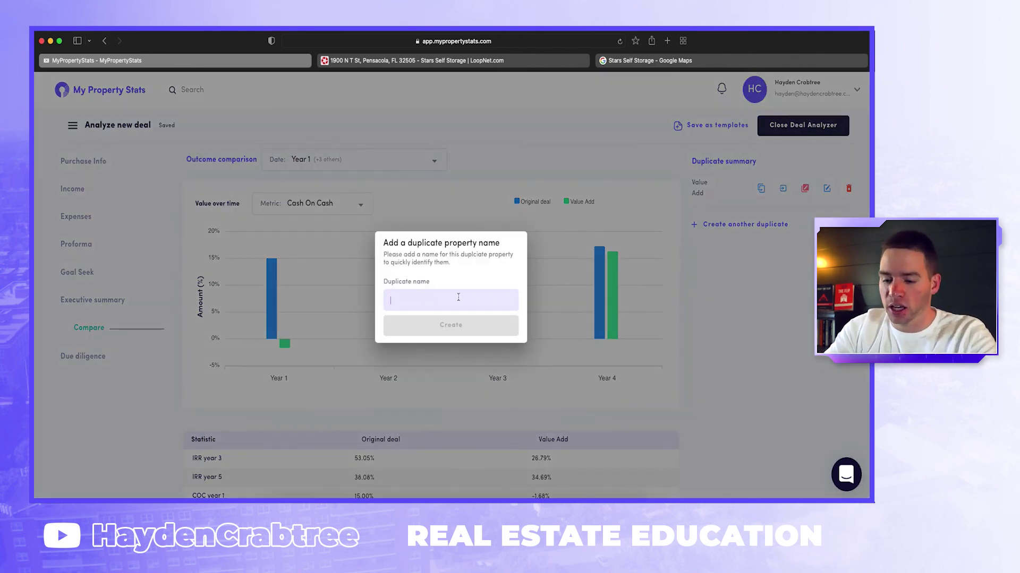
type("Value add $1 a foot")
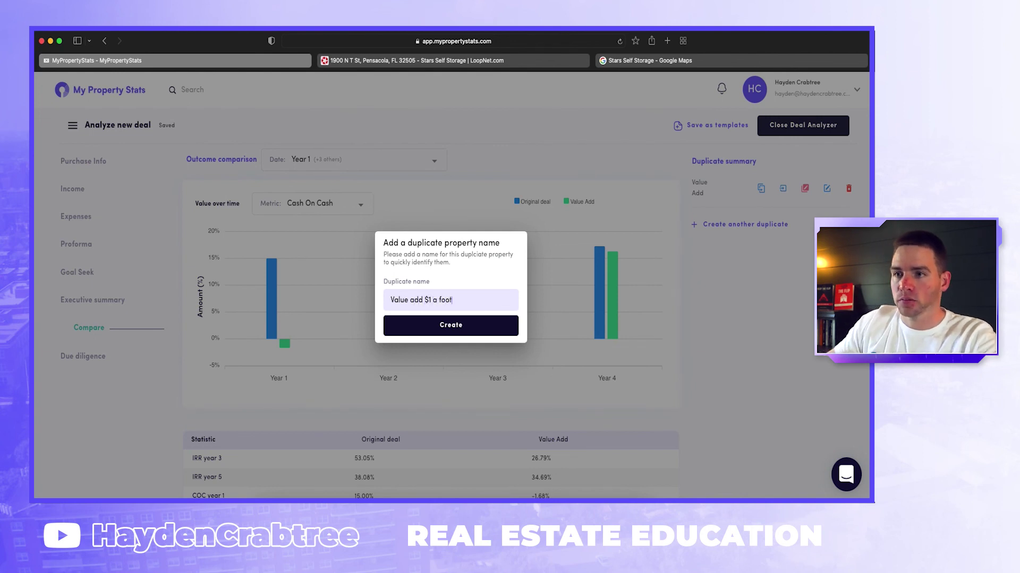
left_click(453, 329)
left_click(504, 315)
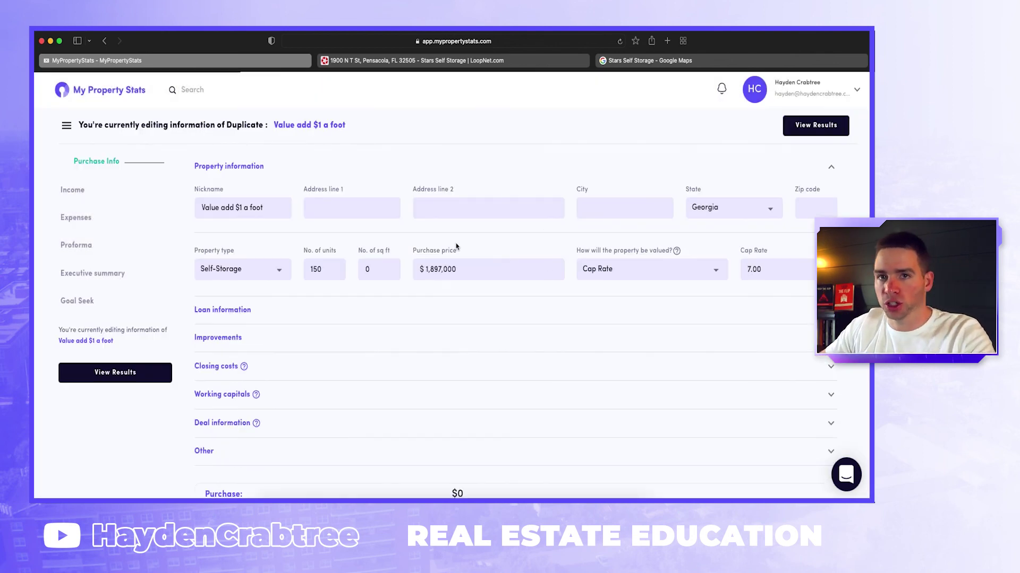
Set the market rent of the All units row to $122 in the new duplicate's income.
left_click(73, 189)
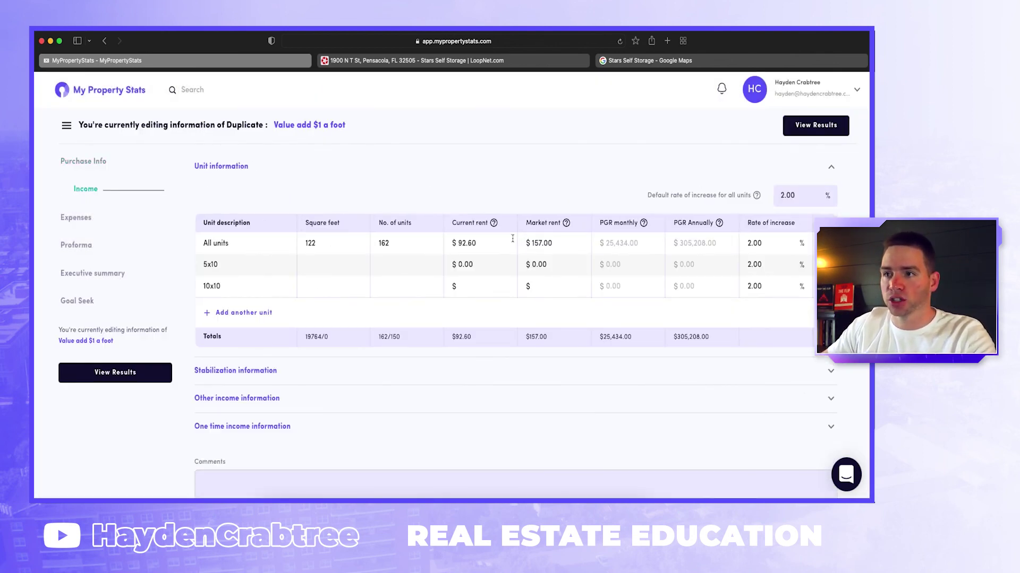
double_click(543, 241)
type("122")
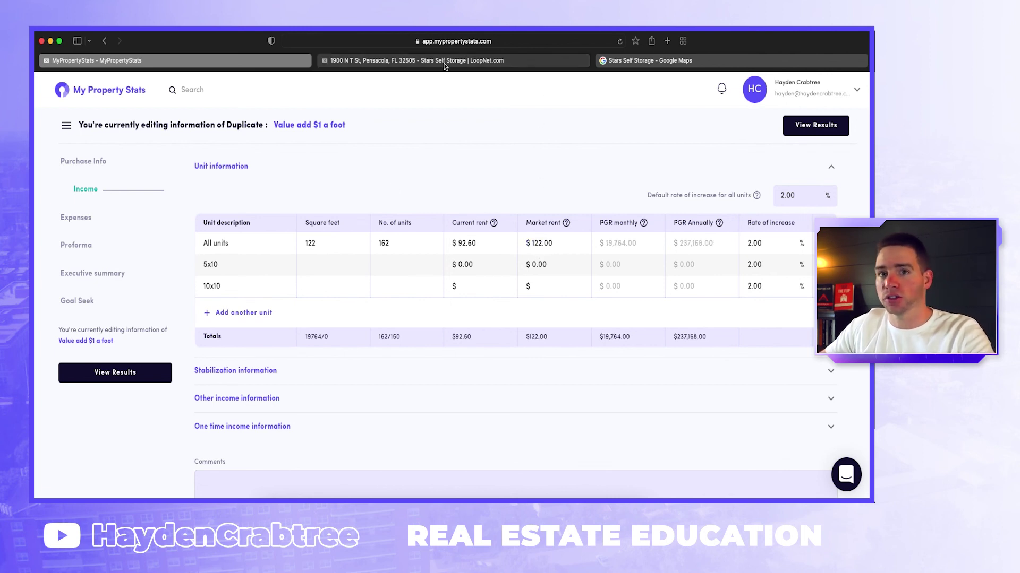
Review the $1-a-foot duplicate's proforma, and compare the Cash On Cash of all three scenarios across Years 1 to 4.
left_click(76, 246)
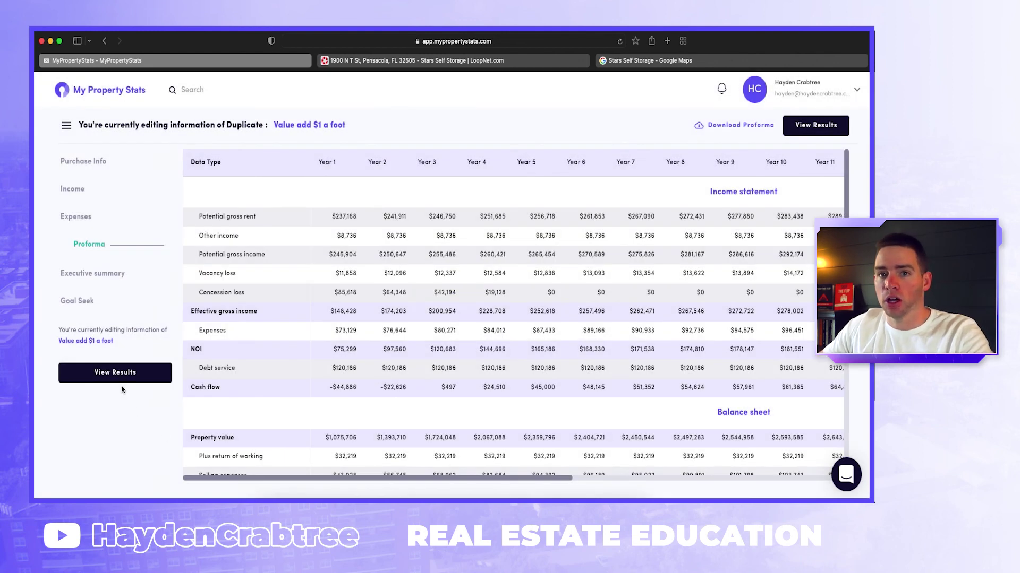
left_click(123, 378)
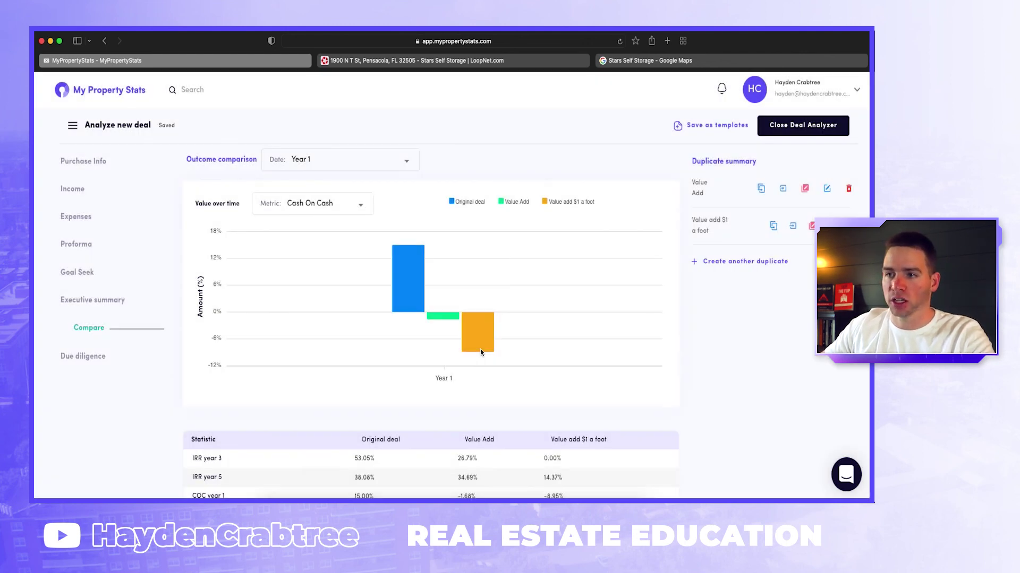
mouse_move(475, 326)
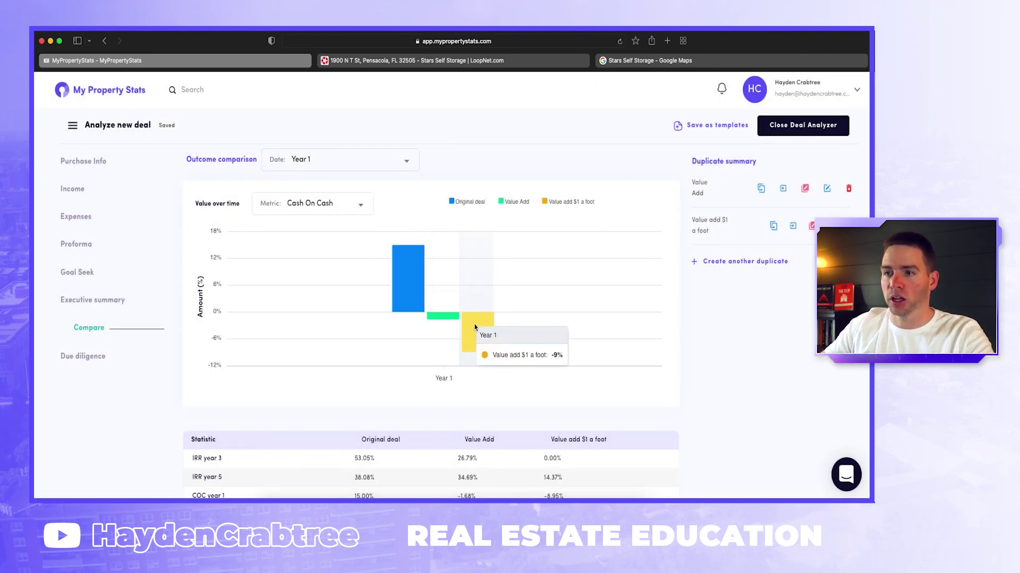
left_click(343, 161)
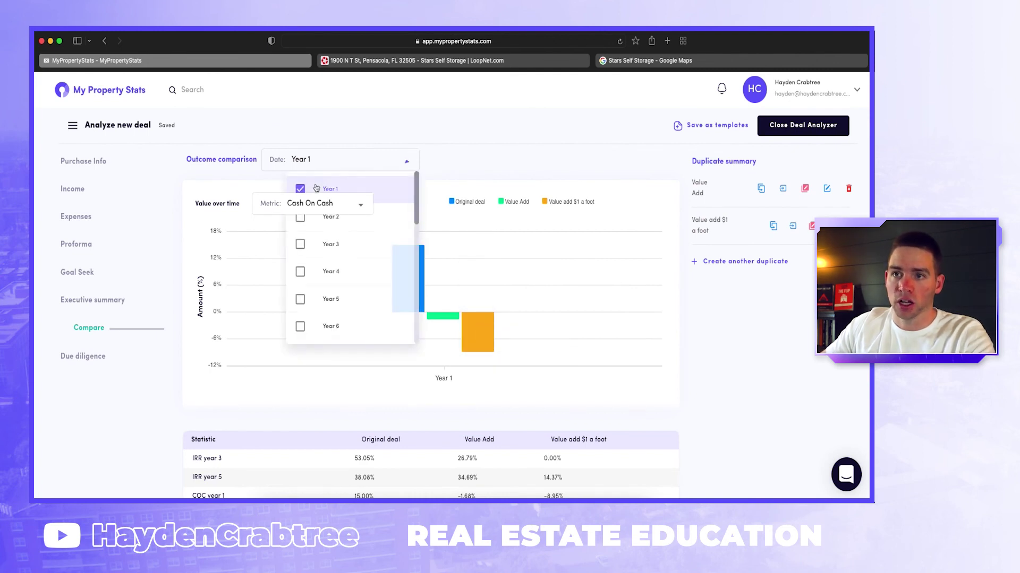
left_click(300, 218)
left_click(300, 244)
left_click(300, 272)
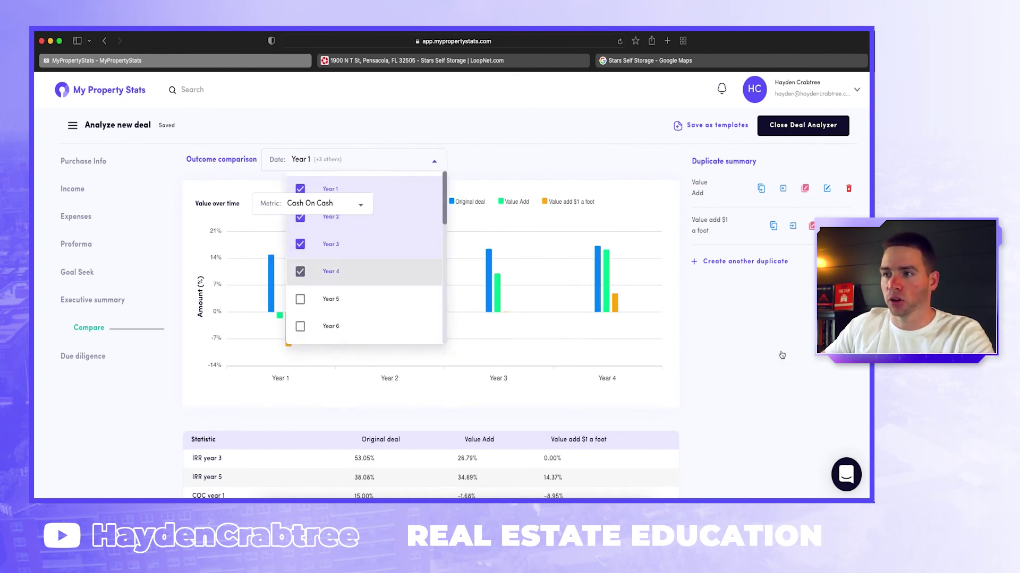
left_click(300, 299)
left_click(769, 365)
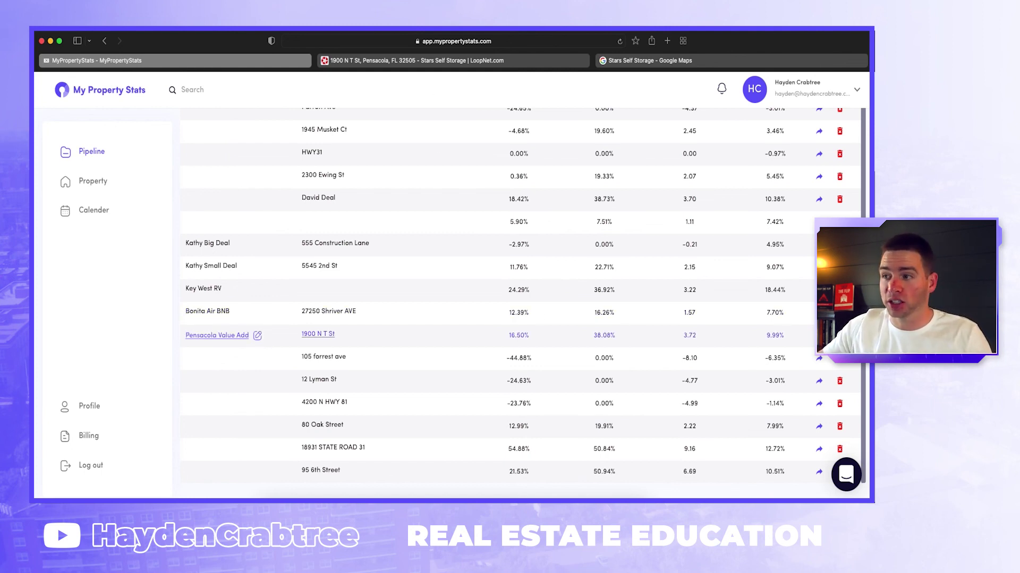
Open the sharing options of the Pensacola Value Add deal and limit the shared pages to Proforma.
left_click(819, 336)
left_click(467, 330)
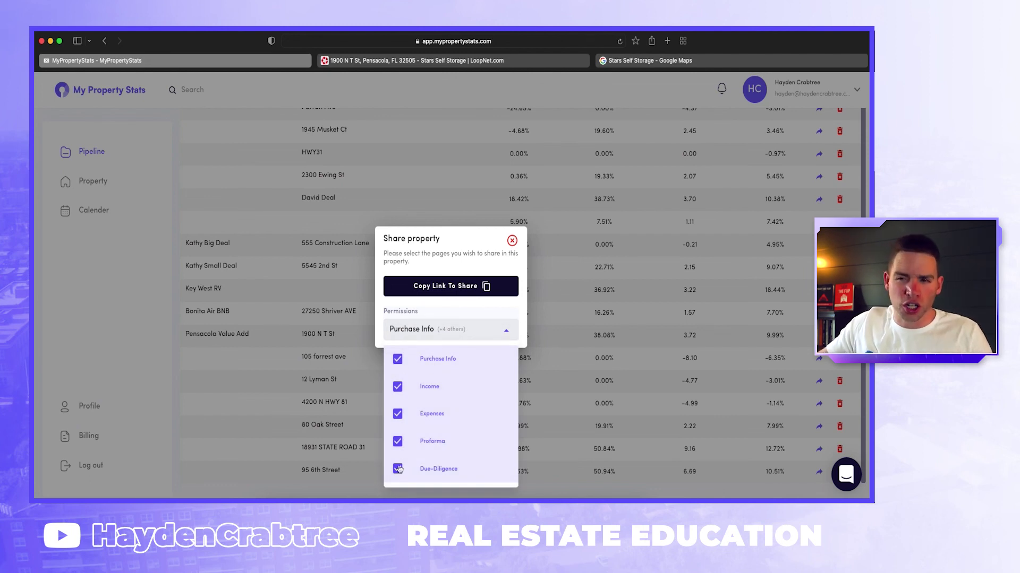
left_click(402, 413)
left_click(398, 386)
left_click(398, 359)
left_click(399, 470)
Re-enable sharing of Purchase Info, Income, Expenses and Due-Diligence, and copy the deal's share link.
left_click(398, 359)
left_click(398, 386)
left_click(399, 414)
left_click(398, 469)
left_click(434, 284)
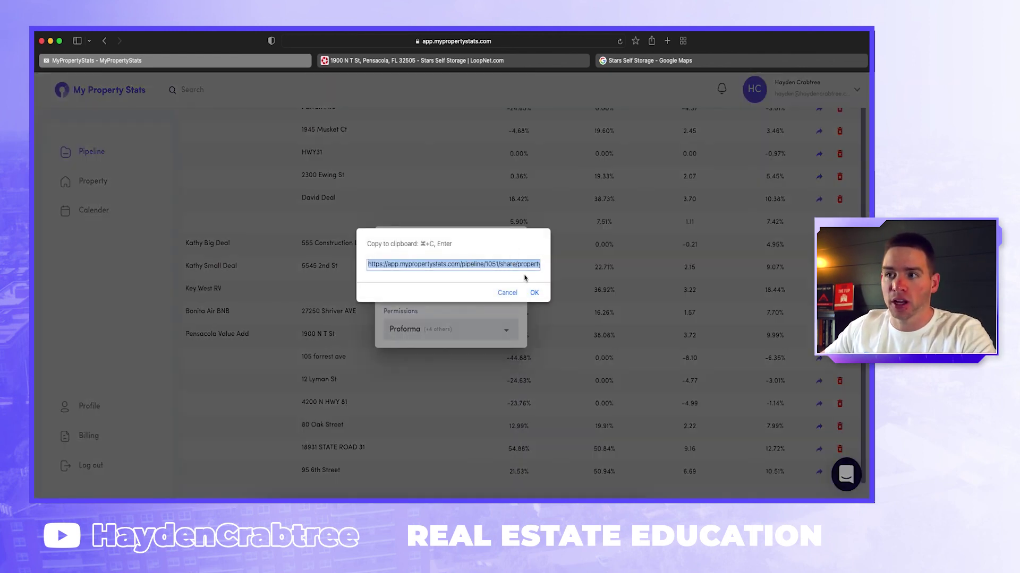
left_click(535, 293)
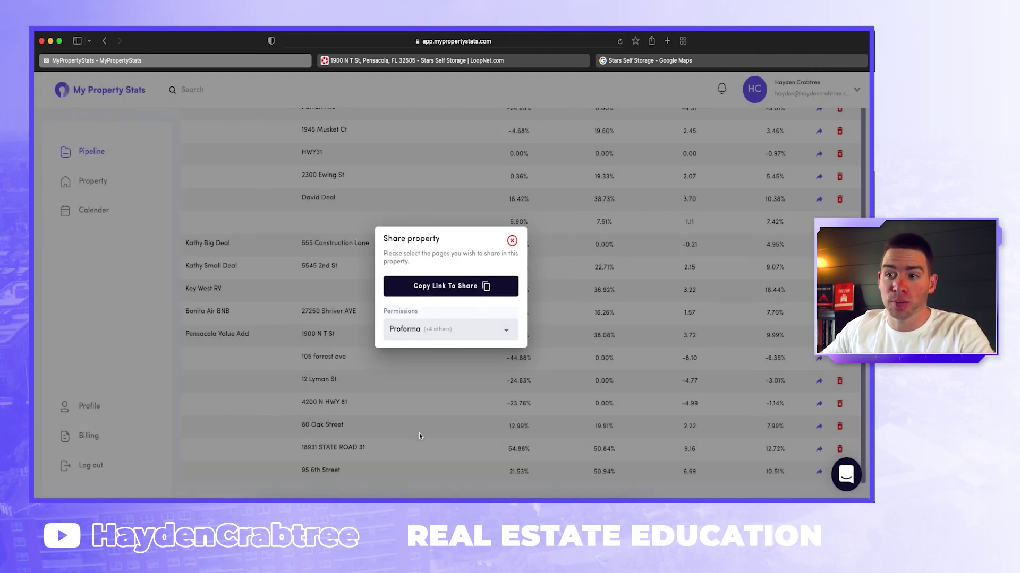
left_click(512, 241)
Open the copied share link in a new browser tab and look through the shared Due Diligence and Income pages.
left_click(667, 41)
key("super+v")
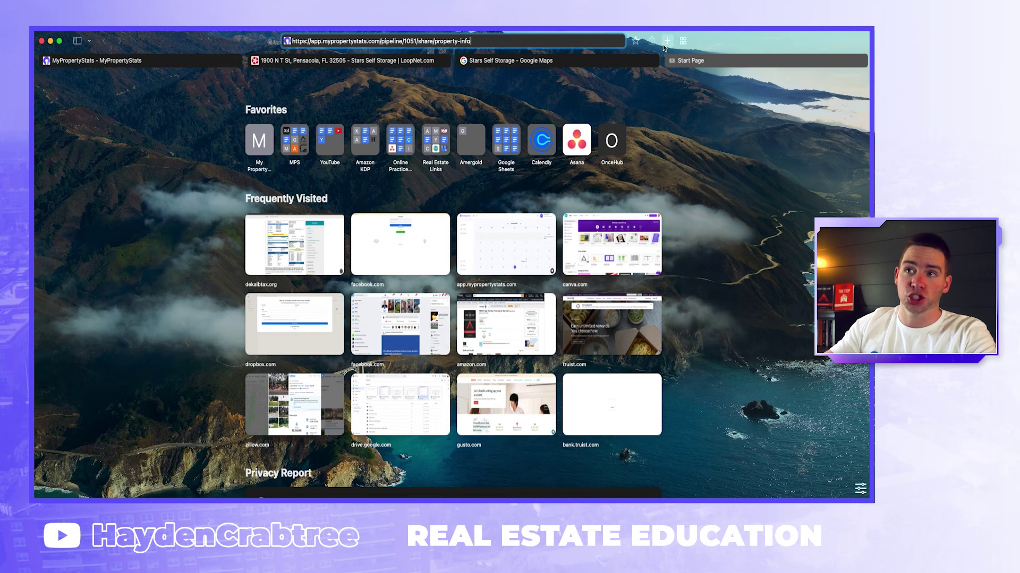
key("Return")
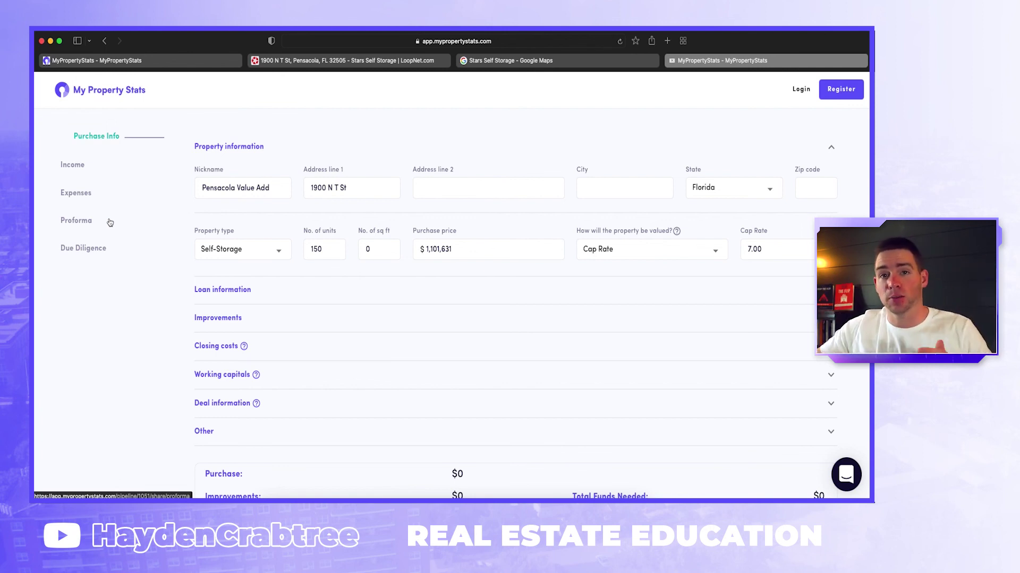
left_click(101, 248)
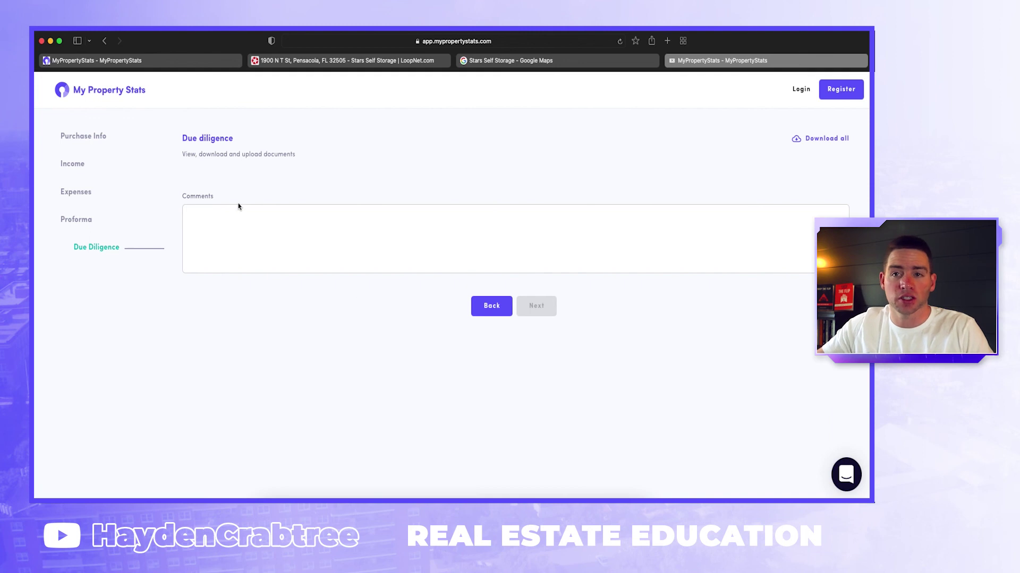
left_click(78, 166)
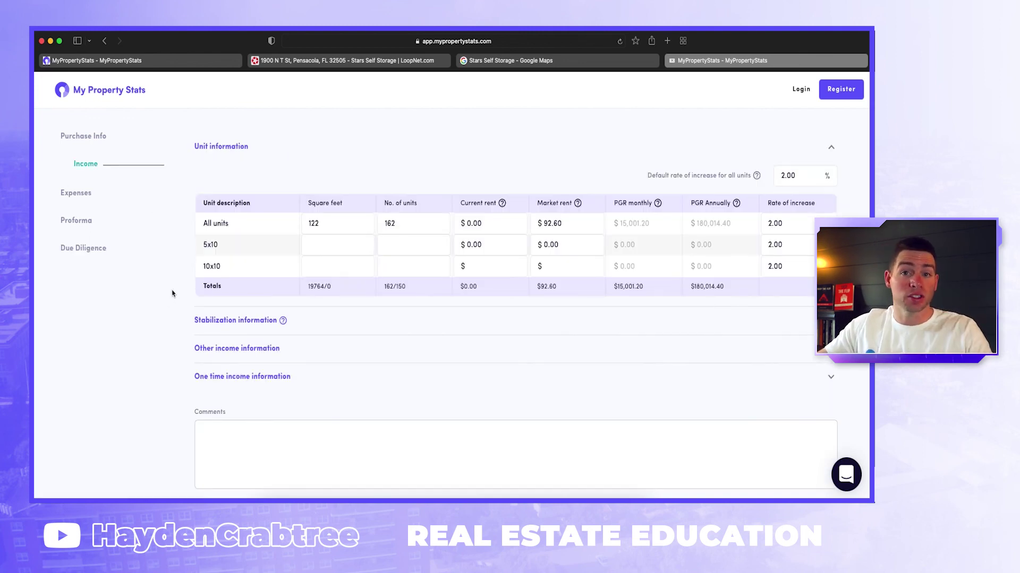